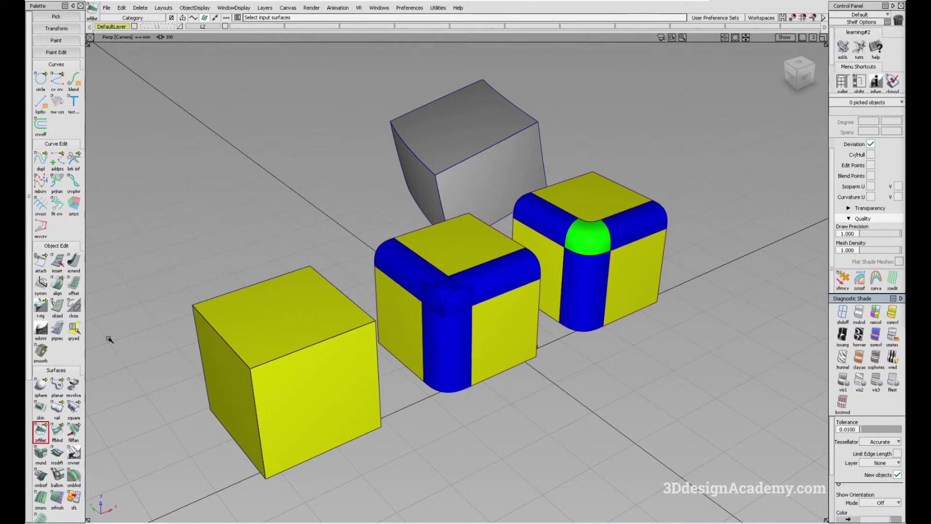
# Examine the example cubes with sharp and filleted edges, including how their corners are treated
pyautogui.scroll(-3, 68, 390)
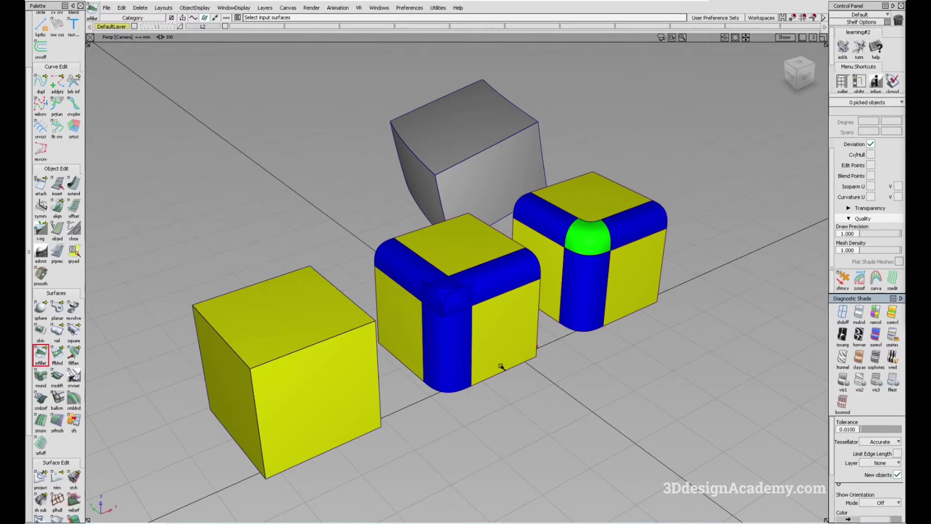
pyautogui.keyDown('alt'); pyautogui.keyDown('shift'); pyautogui.moveTo(485, 352); pyautogui.dragTo(455, 359); pyautogui.keyUp('shift'); pyautogui.keyUp('alt')
pyautogui.keyDown('alt'); pyautogui.keyDown('shift'); pyautogui.moveTo(392, 232); pyautogui.dragTo(432, 385, button='middle'); pyautogui.keyUp('shift'); pyautogui.keyUp('alt')
pyautogui.keyDown('alt'); pyautogui.keyDown('shift'); pyautogui.moveTo(438, 424); pyautogui.dragTo(410, 330, button='middle'); pyautogui.keyUp('shift'); pyautogui.keyUp('alt')
pyautogui.keyDown('alt'); pyautogui.keyDown('shift'); pyautogui.moveTo(409, 330); pyautogui.dragTo(461, 339); pyautogui.keyUp('shift'); pyautogui.keyUp('alt')
pyautogui.keyDown('alt'); pyautogui.keyDown('shift'); pyautogui.moveTo(513, 472); pyautogui.dragTo(415, 339, button='middle'); pyautogui.keyUp('shift'); pyautogui.keyUp('alt')
pyautogui.keyDown('alt'); pyautogui.keyDown('shift'); pyautogui.moveTo(416, 338); pyautogui.dragTo(416, 365); pyautogui.keyUp('shift'); pyautogui.keyUp('alt')
pyautogui.keyDown('alt'); pyautogui.keyDown('shift'); pyautogui.moveTo(311, 237); pyautogui.dragTo(420, 295, button='middle'); pyautogui.keyUp('shift'); pyautogui.keyUp('alt')
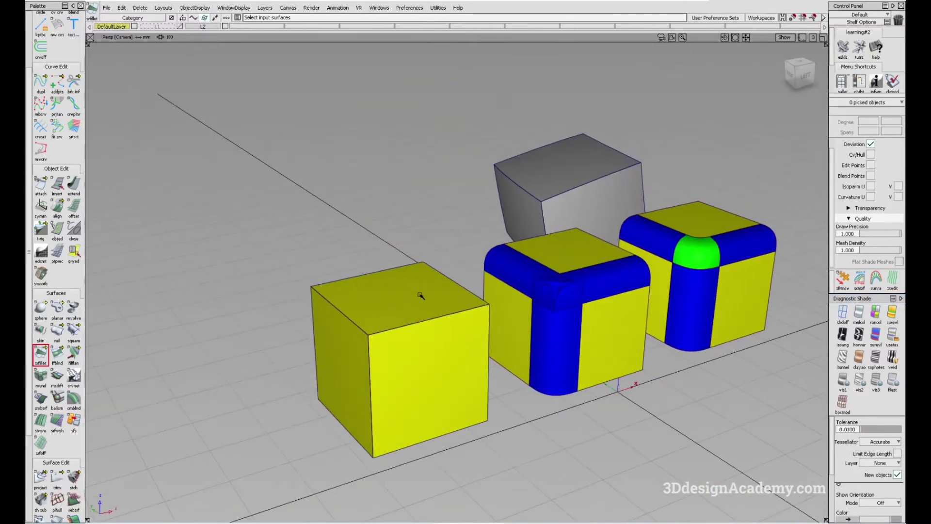
pyautogui.keyDown('alt'); pyautogui.keyDown('shift'); pyautogui.moveTo(420, 295); pyautogui.dragTo(420, 308); pyautogui.keyUp('shift'); pyautogui.keyUp('alt')
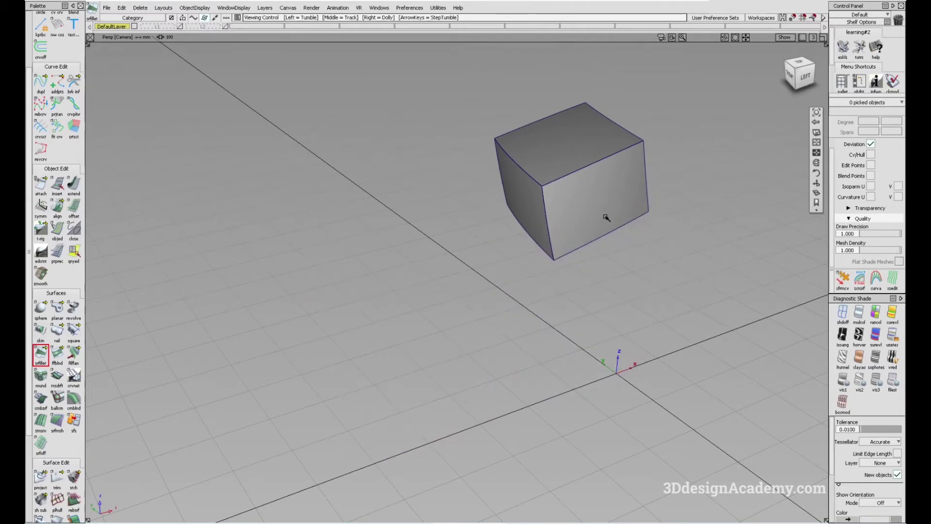
# Configure the Surface Fillet for the curved box as Chord type, G2 Curvature, chordal length 50 and form factor 1
pyautogui.keyDown('alt'); pyautogui.keyDown('shift'); pyautogui.moveTo(604, 216); pyautogui.dragTo(509, 273); pyautogui.keyUp('shift'); pyautogui.keyUp('alt')
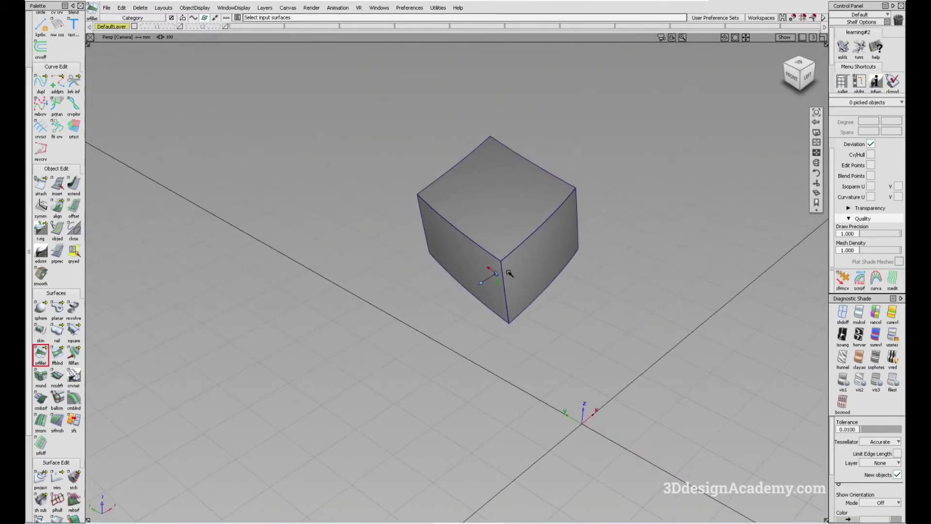
pyautogui.keyDown('alt'); pyautogui.keyDown('shift'); pyautogui.moveTo(526, 262); pyautogui.dragTo(499, 270, button='right'); pyautogui.keyUp('shift'); pyautogui.keyUp('alt')
pyautogui.moveTo(499, 270)
pyautogui.keyDown('ctrl'); pyautogui.keyDown('shift'); pyautogui.mouseDown()
pyautogui.moveTo(391, 355)
pyautogui.moveTo(431, 370)
pyautogui.moveTo(422, 374)
pyautogui.moveTo(431, 353)
pyautogui.moveTo(417, 344)
pyautogui.mouseUp(); pyautogui.keyUp('shift'); pyautogui.keyUp('ctrl')
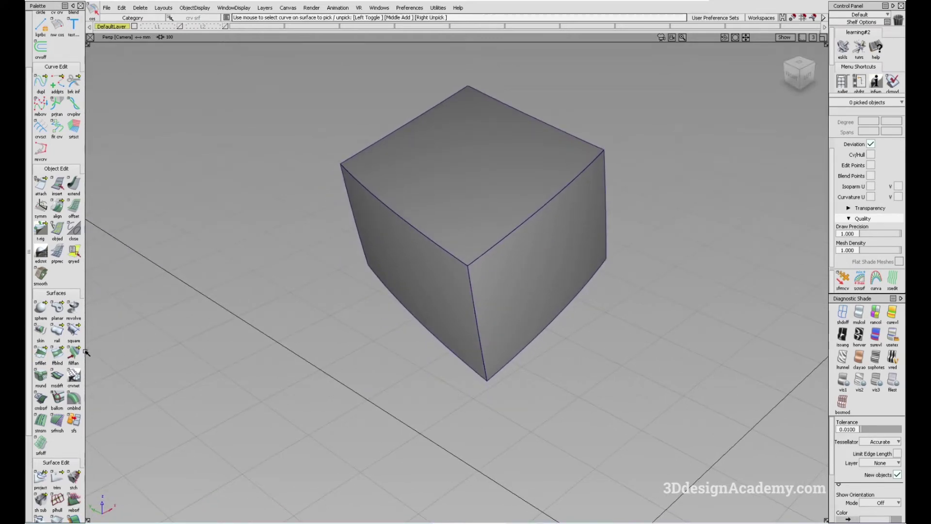
pyautogui.doubleClick(40, 356)
pyautogui.click(741, 186)
pyautogui.click(732, 199)
pyautogui.click(742, 196)
pyautogui.click(739, 239)
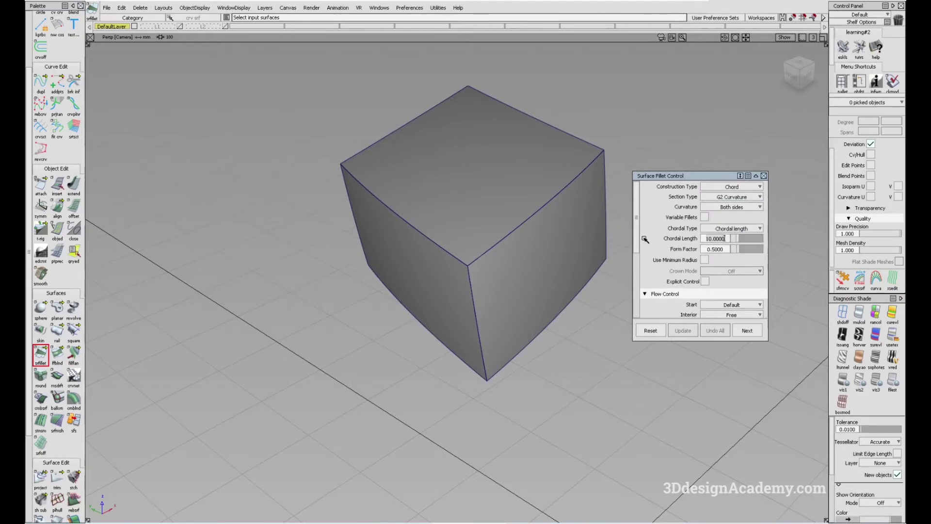
pyautogui.press('Return')
pyautogui.moveTo(725, 248); pyautogui.dragTo(706, 252)
pyautogui.write('1')
pyautogui.press('Return')
# Set the surface fillet's start and end flow to Edge align and its trim type to Curves on Surface
pyautogui.scroll(-3, 731, 260)
pyautogui.click(747, 248)
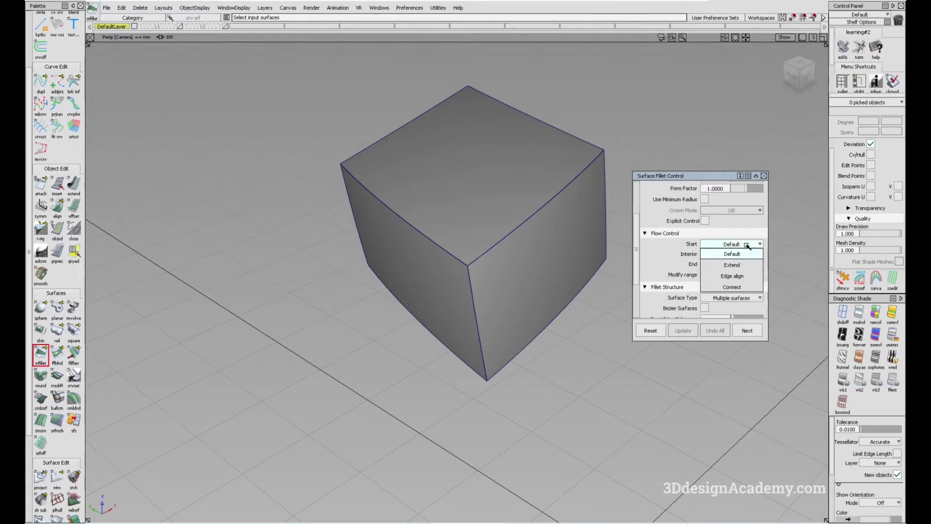
pyautogui.click(732, 276)
pyautogui.click(745, 264)
pyautogui.click(737, 296)
pyautogui.scroll(-2, 724, 270)
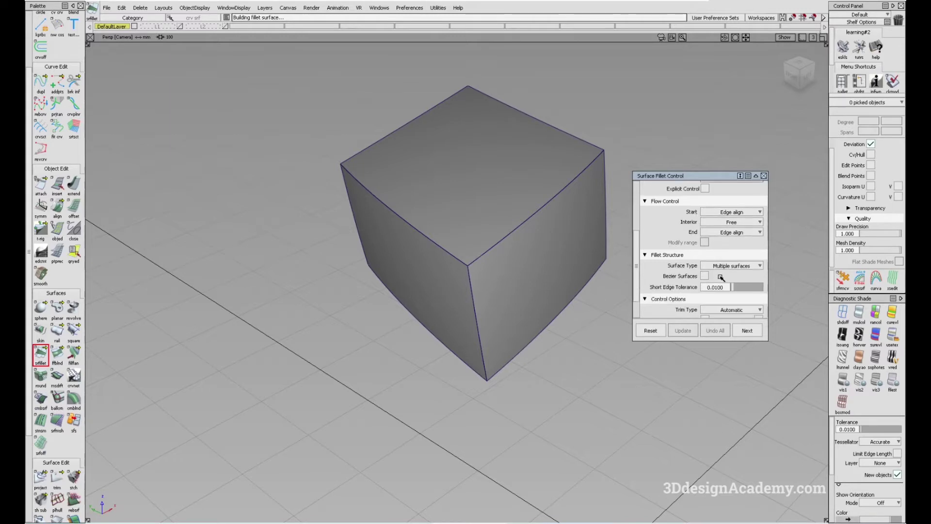
pyautogui.click(742, 281)
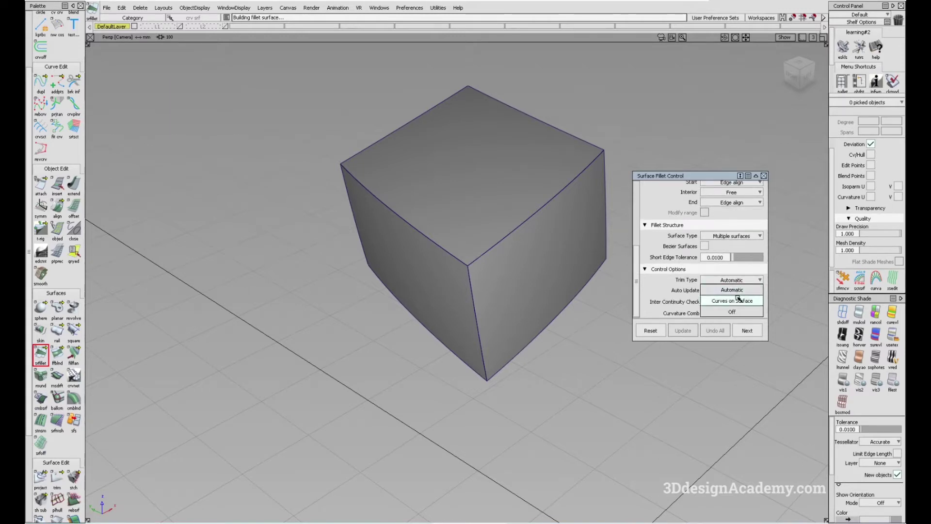
pyautogui.click(737, 298)
# Fillet the two front top edges of the curved box between the top surface and each side surface
pyautogui.keyDown('alt'); pyautogui.keyDown('shift'); pyautogui.moveTo(574, 272); pyautogui.dragTo(408, 286); pyautogui.keyUp('shift'); pyautogui.keyUp('alt')
pyautogui.click(438, 226)
pyautogui.click(448, 283)
pyautogui.moveTo(467, 295)
pyautogui.keyDown('alt'); pyautogui.keyDown('shift'); pyautogui.mouseDown()
pyautogui.moveTo(507, 300)
pyautogui.moveTo(533, 282)
pyautogui.moveTo(484, 291)
pyautogui.mouseUp(); pyautogui.keyUp('shift'); pyautogui.keyUp('alt')
pyautogui.click(508, 212)
pyautogui.click(522, 289)
pyautogui.keyDown('alt'); pyautogui.keyDown('shift'); pyautogui.moveTo(469, 299); pyautogui.dragTo(503, 293, button='right'); pyautogui.keyUp('shift'); pyautogui.keyUp('alt')
pyautogui.keyDown('alt'); pyautogui.keyDown('shift'); pyautogui.moveTo(503, 294); pyautogui.dragTo(469, 348); pyautogui.keyUp('shift'); pyautogui.keyUp('alt')
pyautogui.keyDown('alt'); pyautogui.keyDown('shift'); pyautogui.moveTo(480, 217); pyautogui.dragTo(436, 218, button='right'); pyautogui.keyUp('shift'); pyautogui.keyUp('alt')
# Delete the construction history of all the box and fillet surfaces
pyautogui.keyDown('ctrl'); pyautogui.keyDown('shift'); pyautogui.moveTo(585, 144); pyautogui.dragTo(597, 131); pyautogui.keyUp('shift'); pyautogui.keyUp('ctrl')
pyautogui.moveTo(597, 131); pyautogui.dragTo(378, 347)
pyautogui.click(140, 7)
pyautogui.click(162, 51)
pyautogui.click(423, 283)
# Trim the top and two side surfaces along the fillet curves, keeping their main regions
pyautogui.keyDown('alt'); pyautogui.keyDown('shift'); pyautogui.moveTo(421, 276); pyautogui.dragTo(444, 286); pyautogui.keyUp('shift'); pyautogui.keyUp('alt')
pyautogui.click(57, 479)
pyautogui.click(491, 183)
pyautogui.press('space')
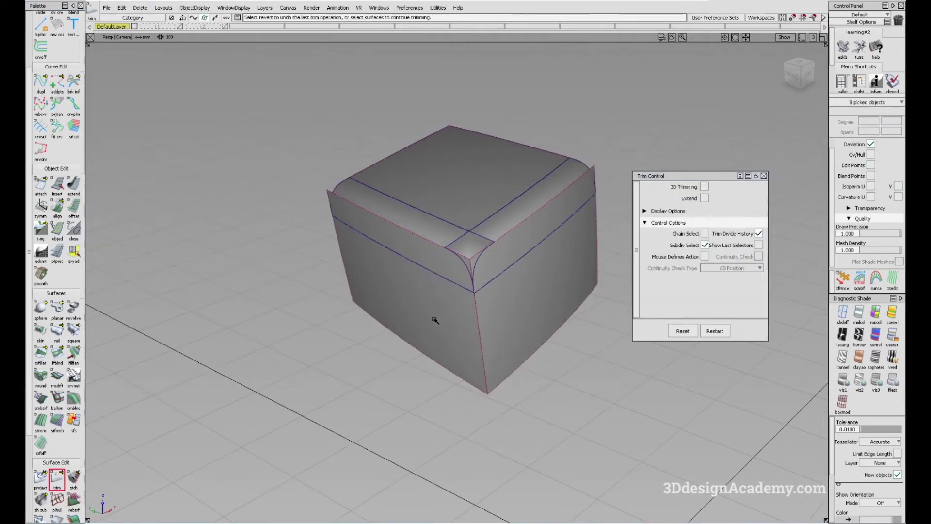
pyautogui.click(432, 320)
pyautogui.press('space')
pyautogui.click(505, 303)
pyautogui.press('space')
pyautogui.keyDown('alt'); pyautogui.keyDown('shift'); pyautogui.moveTo(490, 297); pyautogui.dragTo(409, 289); pyautogui.keyUp('shift'); pyautogui.keyUp('alt')
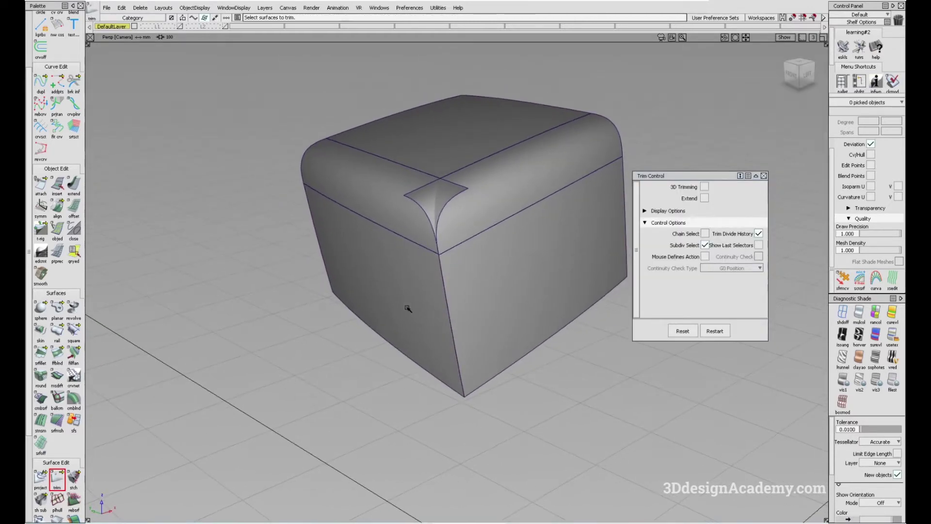
# Set the Surface Fillet's chordal length to 75
pyautogui.click(42, 354)
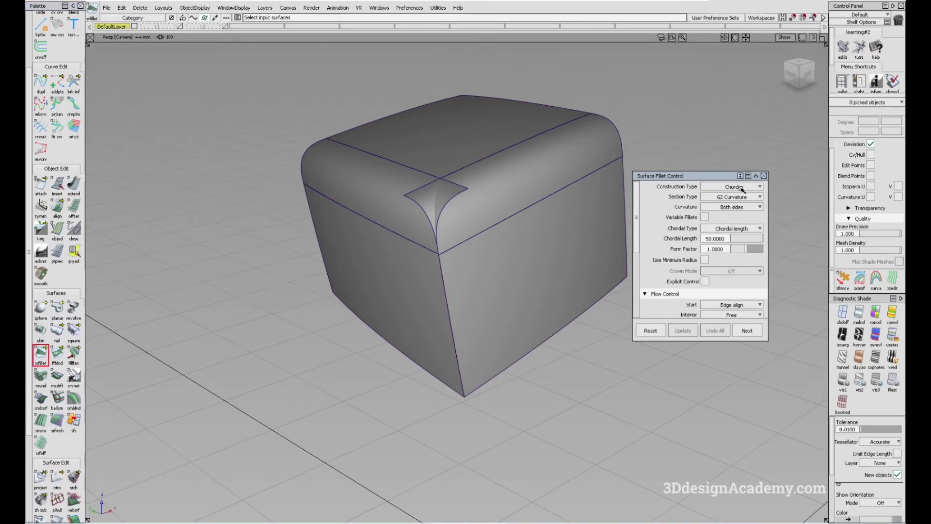
pyautogui.click(721, 239)
pyautogui.press('BackSpace')
pyautogui.press('BackSpace')
pyautogui.press('BackSpace')
pyautogui.press('BackSpace')
pyautogui.press('BackSpace')
pyautogui.press('BackSpace')
pyautogui.press('BackSpace')
pyautogui.write('75')
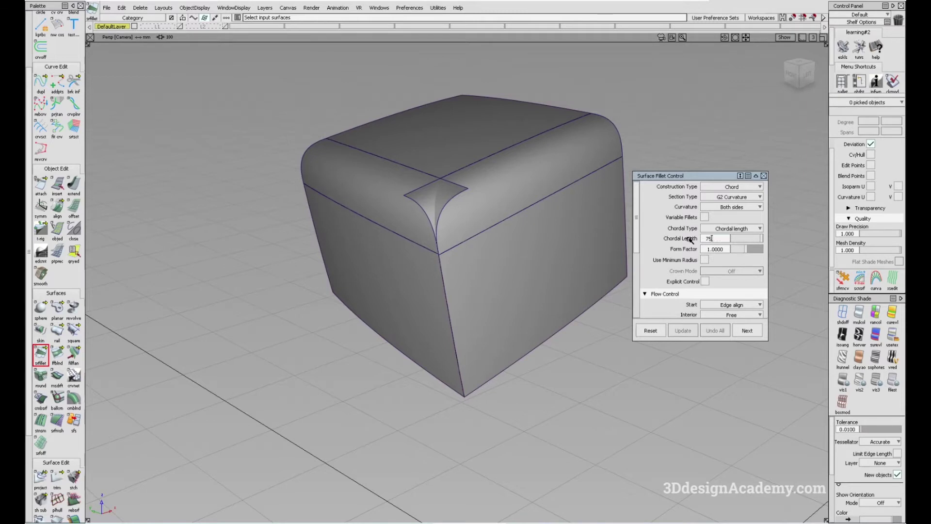
# Build the surface fillet along the vertical corner edge between the two side surfaces
pyautogui.moveTo(449, 271)
pyautogui.keyDown('alt'); pyautogui.keyDown('shift'); pyautogui.mouseDown()
pyautogui.moveTo(480, 267)
pyautogui.moveTo(445, 284)
pyautogui.mouseUp(); pyautogui.keyUp('shift'); pyautogui.keyUp('alt')
pyautogui.click(439, 284)
pyautogui.click(511, 270)
pyautogui.keyDown('alt'); pyautogui.keyDown('shift'); pyautogui.moveTo(511, 271); pyautogui.dragTo(497, 275); pyautogui.keyUp('shift'); pyautogui.keyUp('alt')
pyautogui.click(815, 511)
pyautogui.keyDown('alt'); pyautogui.keyDown('shift'); pyautogui.moveTo(422, 264); pyautogui.dragTo(497, 266); pyautogui.keyUp('shift'); pyautogui.keyUp('alt')
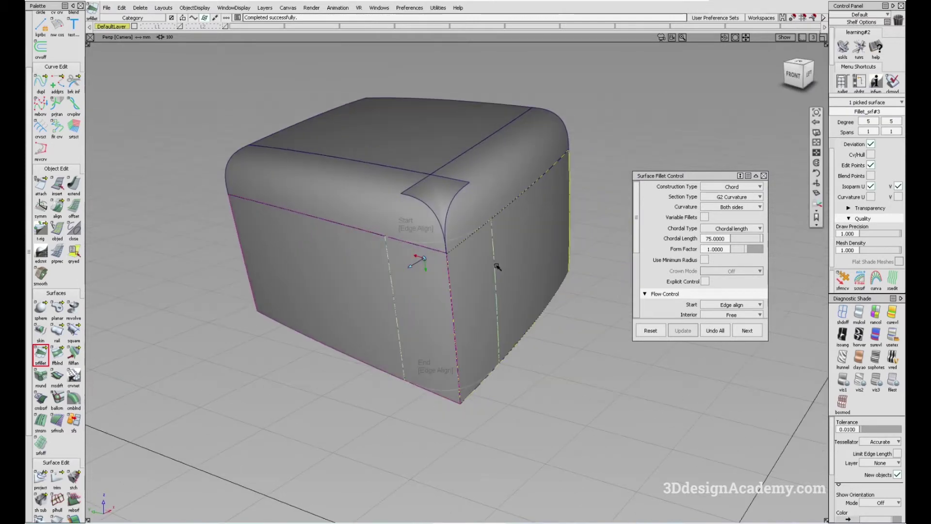
# Set the vertical fillet's trim type to Automatic and finish the fillet
pyautogui.scroll(-5, 738, 287)
pyautogui.click(742, 278)
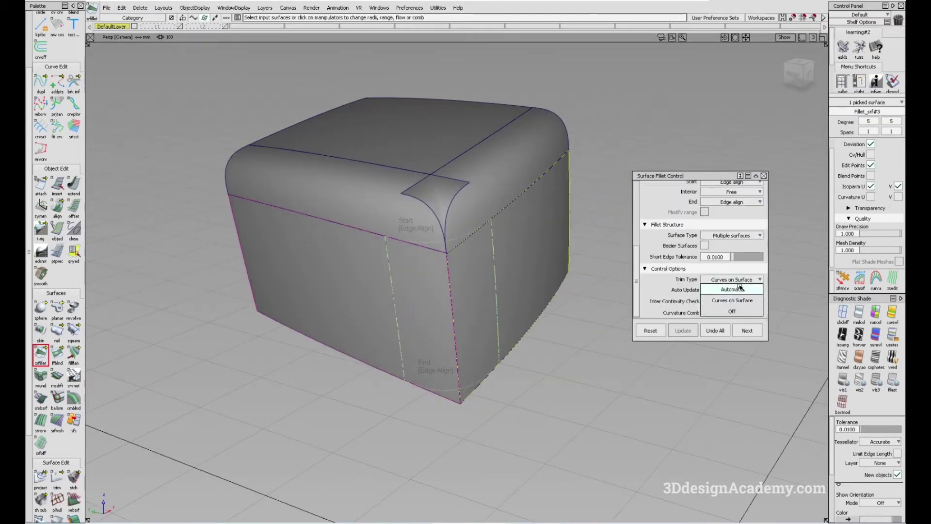
pyautogui.click(737, 287)
pyautogui.press('space')
pyautogui.keyDown('alt'); pyautogui.keyDown('shift'); pyautogui.moveTo(465, 266); pyautogui.dragTo(453, 243); pyautogui.keyUp('shift'); pyautogui.keyUp('alt')
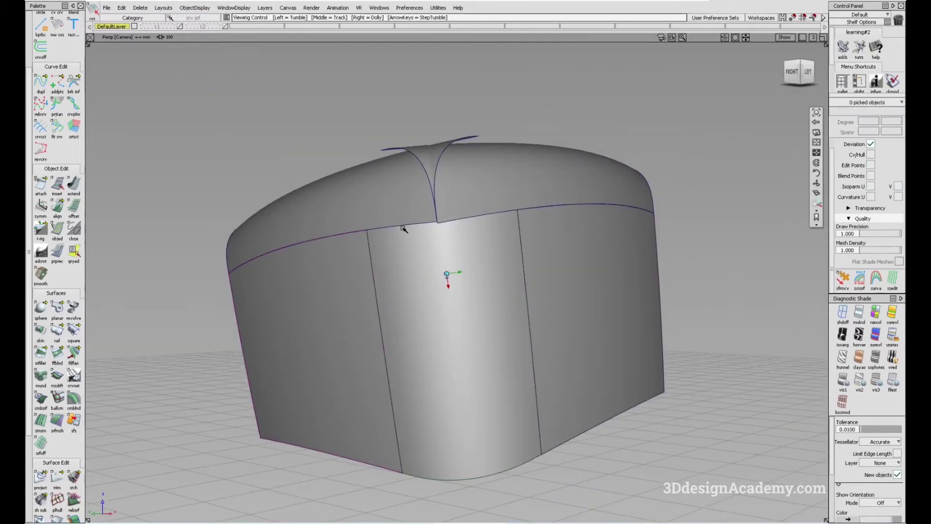
# Examine the vertical fillet's control points and upper edge at the corner without shading
pyautogui.keyDown('alt'); pyautogui.keyDown('shift'); pyautogui.moveTo(403, 228); pyautogui.dragTo(402, 237); pyautogui.keyUp('shift'); pyautogui.keyUp('alt')
pyautogui.keyDown('alt'); pyautogui.keyDown('shift'); pyautogui.moveTo(403, 237); pyautogui.dragTo(540, 254, button='right'); pyautogui.keyUp('shift'); pyautogui.keyUp('alt')
pyautogui.click(842, 314)
pyautogui.moveTo(492, 234)
pyautogui.keyDown('alt'); pyautogui.keyDown('shift'); pyautogui.mouseDown()
pyautogui.moveTo(436, 232)
pyautogui.moveTo(447, 228)
pyautogui.mouseUp(); pyautogui.keyUp('shift'); pyautogui.keyUp('alt')
pyautogui.click(463, 221)
pyautogui.keyDown('ctrl'); pyautogui.keyDown('shift'); pyautogui.moveTo(458, 218); pyautogui.dragTo(452, 235, button='right'); pyautogui.keyUp('shift'); pyautogui.keyUp('ctrl')
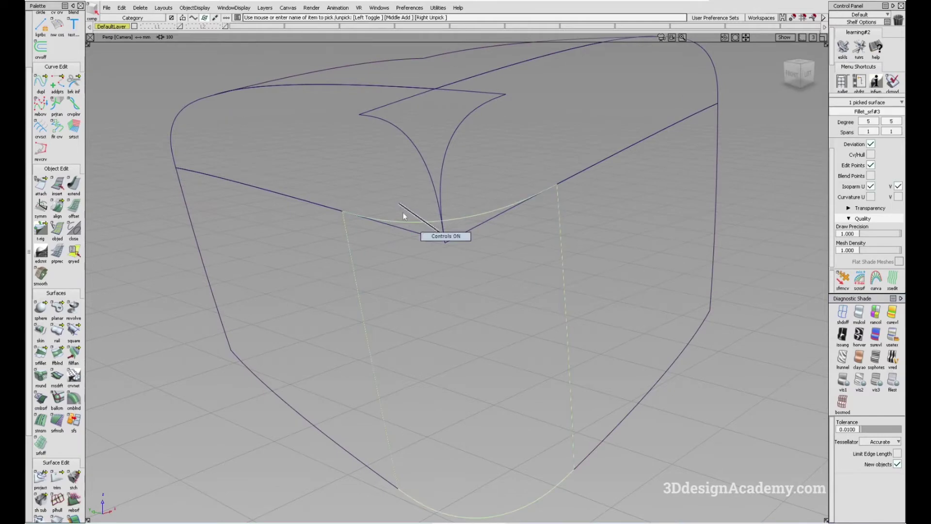
pyautogui.keyDown('alt'); pyautogui.keyDown('shift'); pyautogui.moveTo(441, 240); pyautogui.dragTo(384, 234); pyautogui.keyUp('shift'); pyautogui.keyUp('alt')
pyautogui.keyDown('alt'); pyautogui.keyDown('shift'); pyautogui.moveTo(547, 225); pyautogui.dragTo(542, 249); pyautogui.keyUp('shift'); pyautogui.keyUp('alt')
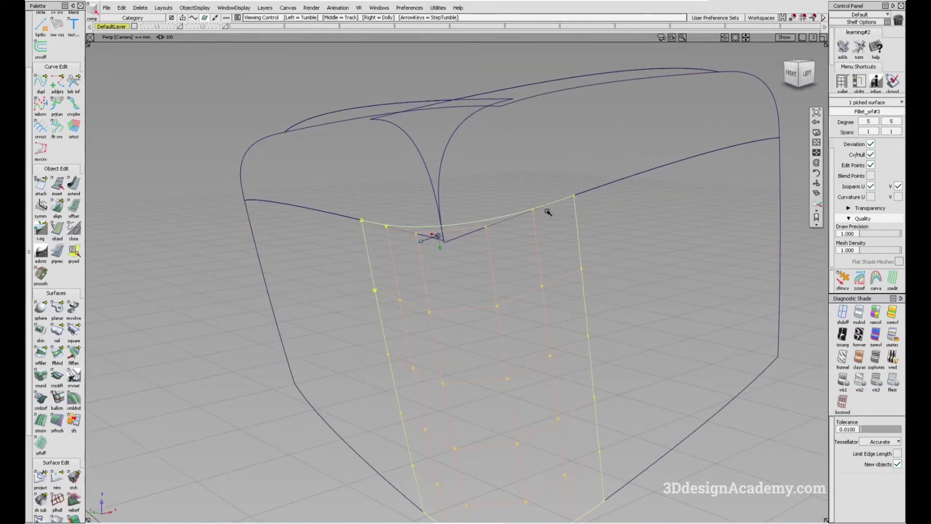
pyautogui.keyDown('alt'); pyautogui.keyDown('shift'); pyautogui.moveTo(548, 211); pyautogui.dragTo(590, 189); pyautogui.keyUp('shift'); pyautogui.keyUp('alt')
pyautogui.keyDown('ctrl'); pyautogui.keyDown('shift'); pyautogui.moveTo(600, 321); pyautogui.dragTo(595, 246); pyautogui.keyUp('shift'); pyautogui.keyUp('ctrl')
pyautogui.click(858, 318)
pyautogui.keyDown('alt'); pyautogui.keyDown('shift'); pyautogui.moveTo(644, 269); pyautogui.dragTo(611, 268, button='right'); pyautogui.keyUp('shift'); pyautogui.keyUp('alt')
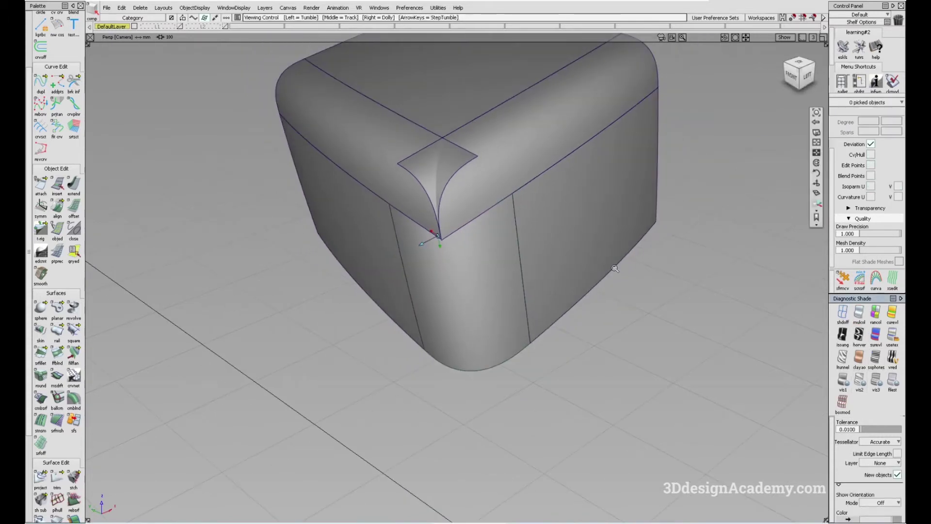
# Delete the construction history of all the filleted box surfaces and clear the selection
pyautogui.keyDown('alt'); pyautogui.keyDown('shift'); pyautogui.moveTo(611, 268); pyautogui.dragTo(621, 342, button='middle'); pyautogui.keyUp('shift'); pyautogui.keyUp('alt')
pyautogui.moveTo(603, 156); pyautogui.dragTo(369, 339)
pyautogui.click(140, 8)
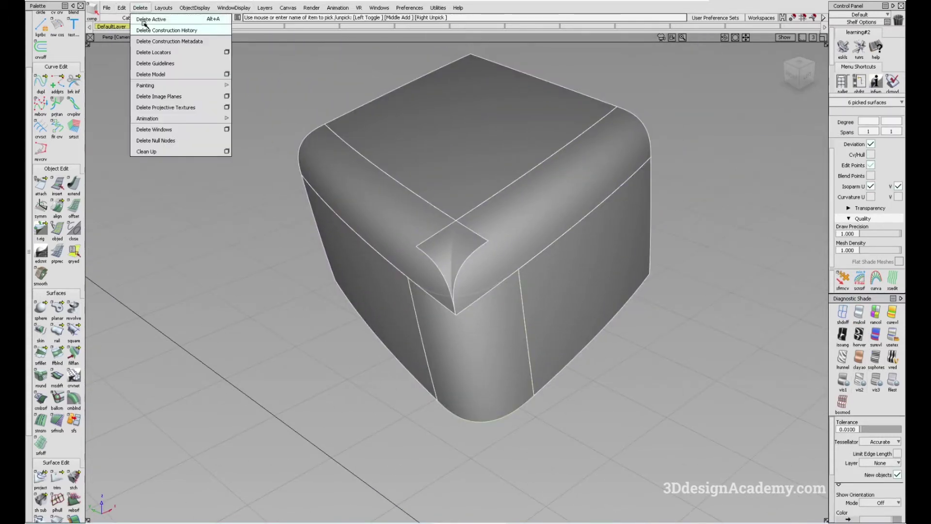
pyautogui.click(145, 31)
pyautogui.keyDown('ctrl'); pyautogui.keyDown('shift'); pyautogui.moveTo(511, 270); pyautogui.dragTo(456, 217); pyautogui.keyUp('shift'); pyautogui.keyUp('ctrl')
# Examine the corner where the two top fillets overlap and the top surface's trimmed edges meet
pyautogui.keyDown('alt'); pyautogui.keyDown('shift'); pyautogui.moveTo(501, 243); pyautogui.dragTo(475, 214); pyautogui.keyUp('shift'); pyautogui.keyUp('alt')
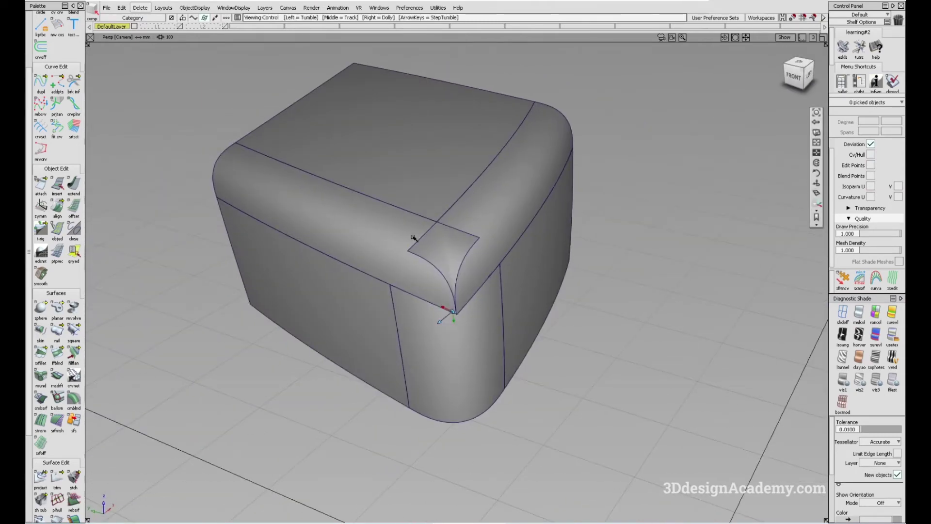
pyautogui.keyDown('alt'); pyautogui.keyDown('shift'); pyautogui.moveTo(475, 273); pyautogui.dragTo(453, 265); pyautogui.keyUp('shift'); pyautogui.keyUp('alt')
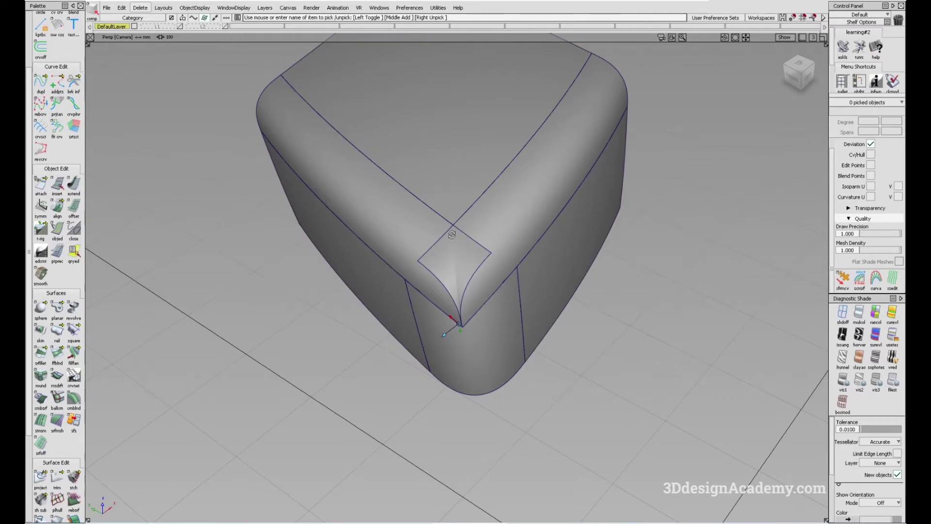
pyautogui.keyDown('alt'); pyautogui.keyDown('shift'); pyautogui.moveTo(452, 234); pyautogui.dragTo(491, 235, button='right'); pyautogui.keyUp('shift'); pyautogui.keyUp('alt')
pyautogui.keyDown('alt'); pyautogui.keyDown('shift'); pyautogui.moveTo(478, 237); pyautogui.dragTo(473, 273); pyautogui.keyUp('shift'); pyautogui.keyUp('alt')
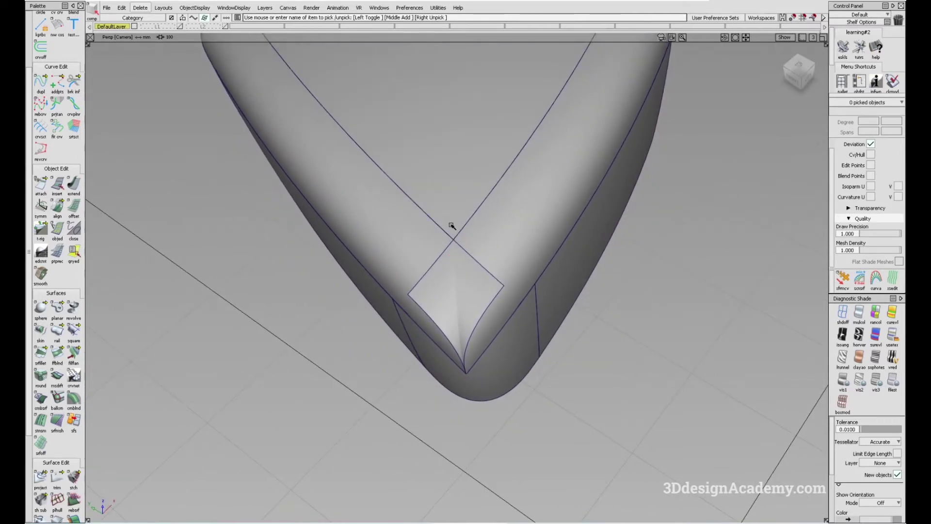
pyautogui.keyDown('alt'); pyautogui.keyDown('shift'); pyautogui.moveTo(445, 260); pyautogui.dragTo(438, 282, button='middle'); pyautogui.keyUp('shift'); pyautogui.keyUp('alt')
pyautogui.keyDown('ctrl'); pyautogui.keyDown('shift'); pyautogui.moveTo(438, 281); pyautogui.dragTo(30, 171); pyautogui.keyUp('shift'); pyautogui.keyUp('ctrl')
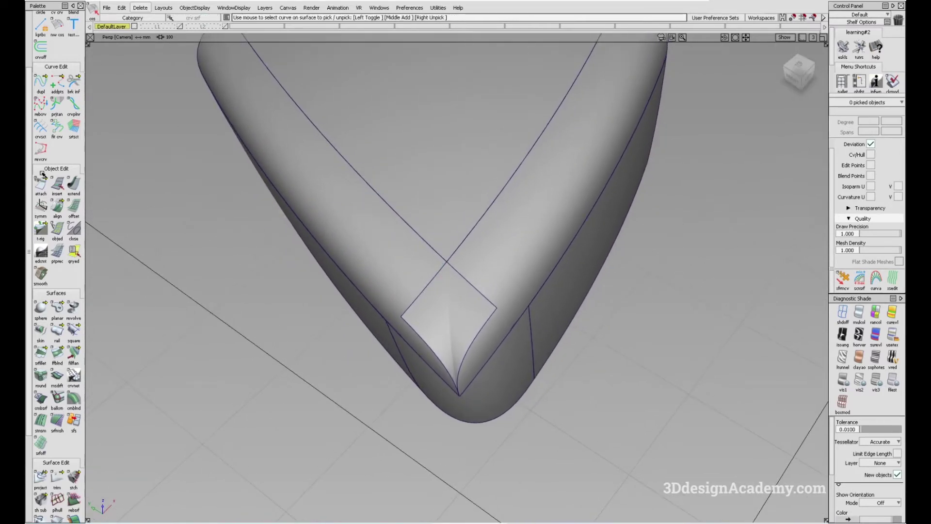
pyautogui.scroll(5, 208, 191)
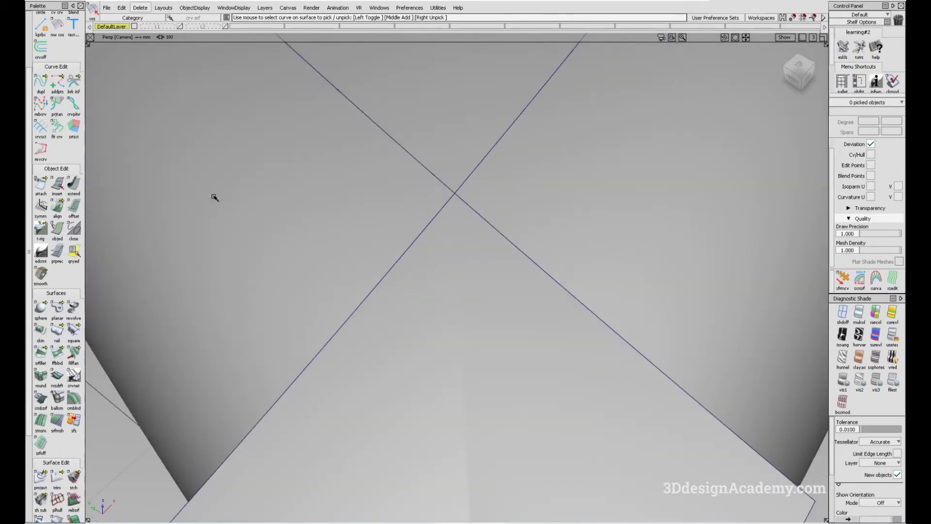
pyautogui.scroll(-6, 354, 233)
pyautogui.keyDown('alt'); pyautogui.keyDown('shift'); pyautogui.moveTo(408, 260); pyautogui.dragTo(395, 239, button='middle'); pyautogui.keyUp('shift'); pyautogui.keyUp('alt')
pyautogui.scroll(2, 56, 180)
# Try bridging the top surface's two trimmed edges near the corner with an edit point curve, and delete it
pyautogui.moveTo(58, 83); pyautogui.dragTo(91, 81)
pyautogui.click(413, 229)
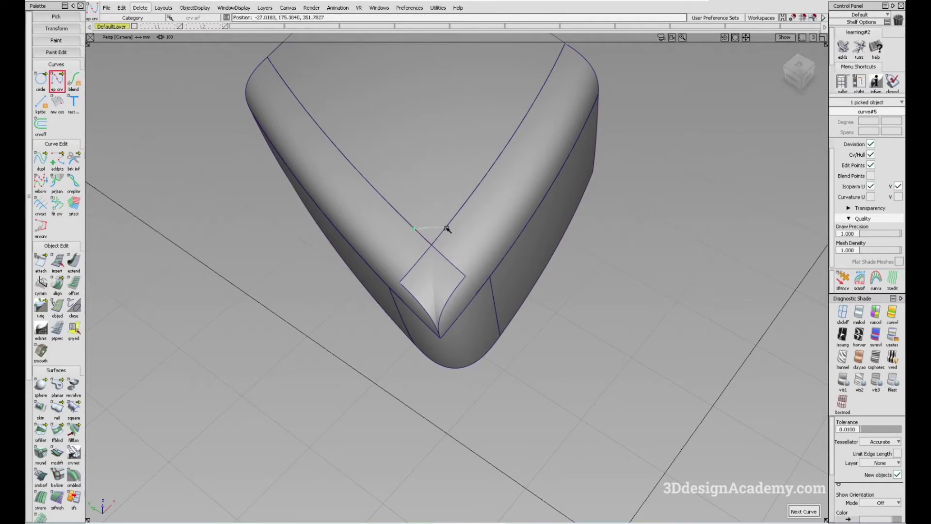
pyautogui.keyDown('ctrl'); pyautogui.keyDown('shift'); pyautogui.moveTo(399, 195); pyautogui.dragTo(445, 238); pyautogui.keyUp('shift'); pyautogui.keyUp('ctrl')
pyautogui.click(873, 121)
pyautogui.click(876, 188)
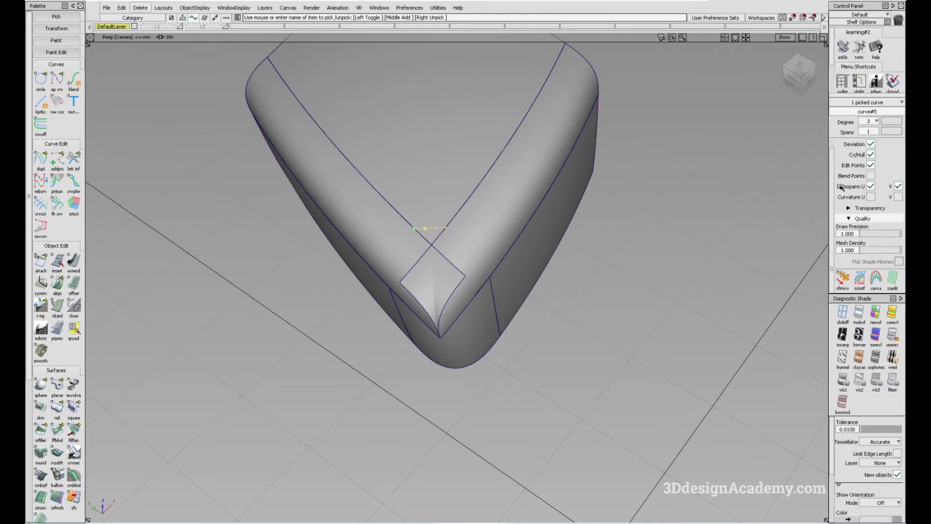
pyautogui.click(415, 260)
pyautogui.click(420, 228)
pyautogui.press('Delete')
pyautogui.press('Return')
# Configure the Curve Fillet with Chord construction, G2 Curvature section and Chordal length as the chordal type
pyautogui.click(41, 162)
pyautogui.moveTo(40, 162); pyautogui.dragTo(100, 162)
pyautogui.click(733, 187)
pyautogui.click(741, 198)
pyautogui.click(741, 199)
pyautogui.click(736, 227)
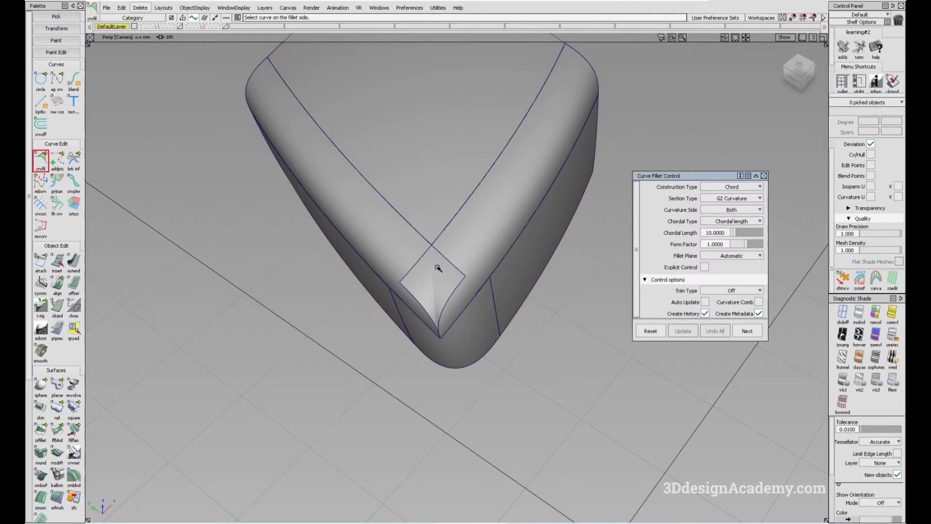
# Build a curve fillet between the top surface's two trimmed edges at the corner
pyautogui.click(416, 231)
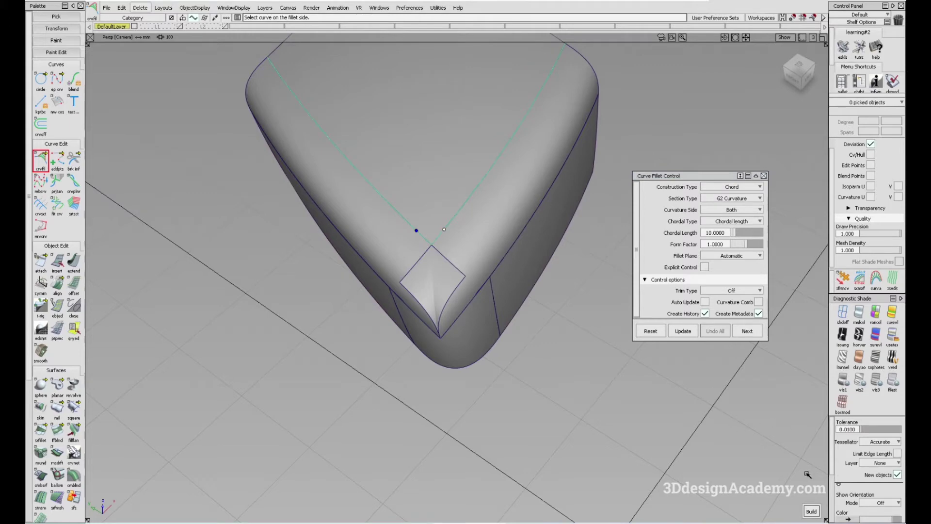
pyautogui.click(810, 510)
pyautogui.keyDown('alt'); pyautogui.keyDown('shift'); pyautogui.moveTo(447, 247); pyautogui.dragTo(484, 266, button='right'); pyautogui.keyUp('shift'); pyautogui.keyUp('alt')
pyautogui.keyDown('alt'); pyautogui.keyDown('shift'); pyautogui.moveTo(485, 267); pyautogui.dragTo(655, 224); pyautogui.keyUp('shift'); pyautogui.keyUp('alt')
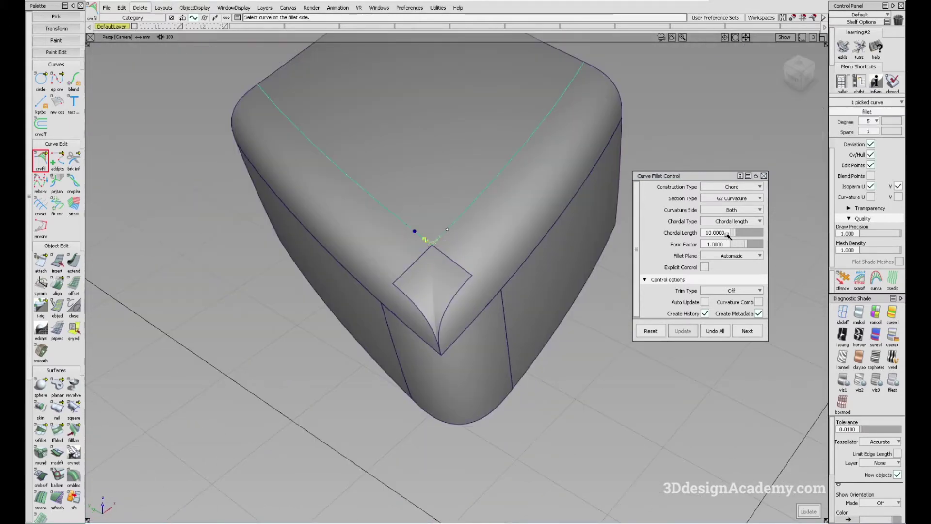
# Set the corner curve fillet's chordal length to 30
pyautogui.write('30')
pyautogui.press('Return')
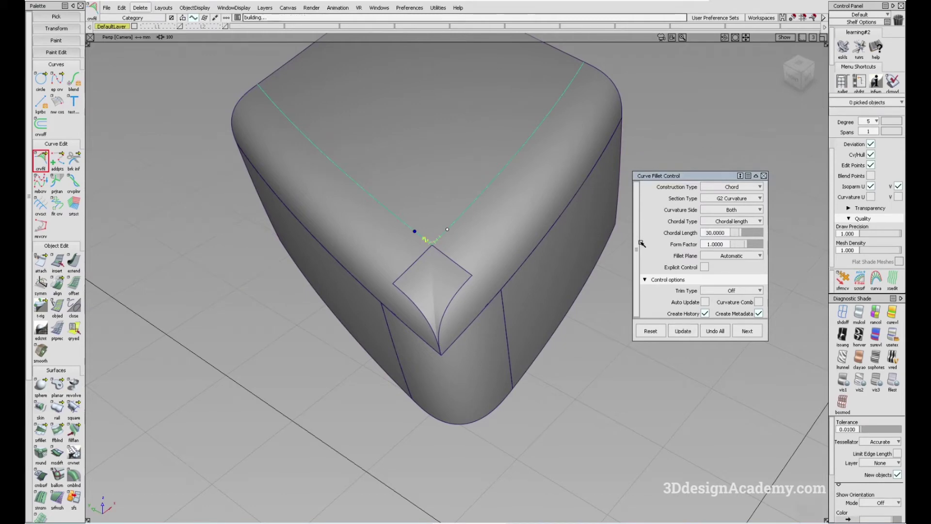
pyautogui.keyDown('alt'); pyautogui.keyDown('shift'); pyautogui.moveTo(469, 264); pyautogui.dragTo(449, 256); pyautogui.keyUp('shift'); pyautogui.keyUp('alt')
pyautogui.click(458, 260)
pyautogui.click(437, 227)
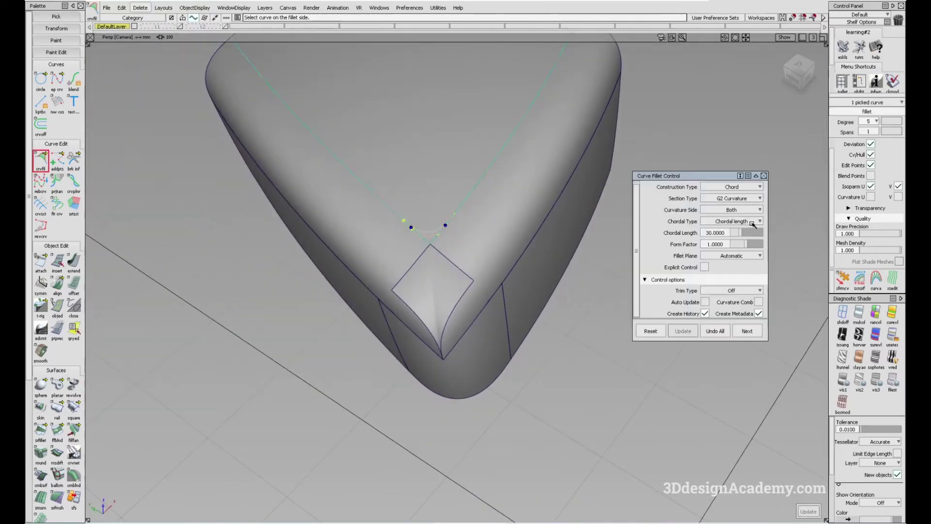
# Set the corner curve fillet's chordal length to 40 and clear the selection
pyautogui.write('40')
pyautogui.press('Return')
pyautogui.keyDown('alt'); pyautogui.keyDown('shift'); pyautogui.moveTo(588, 260); pyautogui.dragTo(501, 270); pyautogui.keyUp('shift'); pyautogui.keyUp('alt')
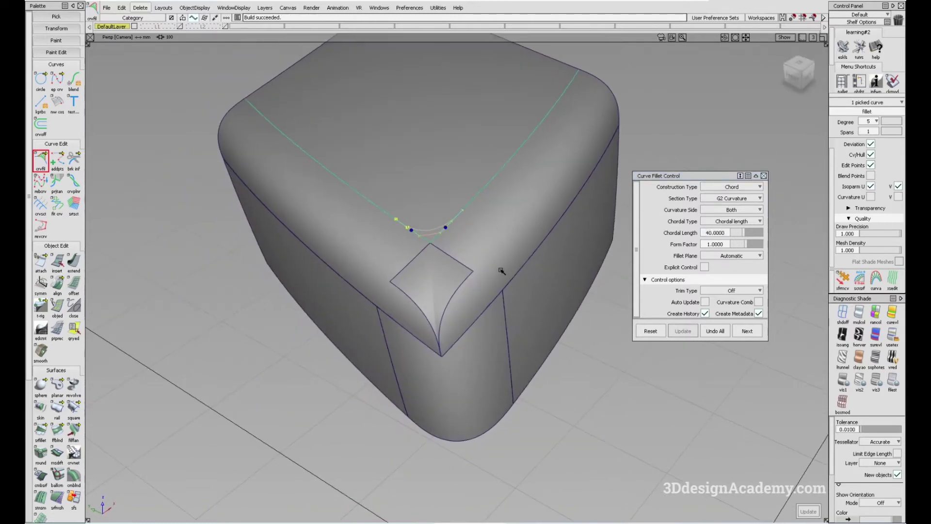
pyautogui.click(477, 215)
pyautogui.keyDown('alt'); pyautogui.keyDown('shift'); pyautogui.moveTo(476, 214); pyautogui.dragTo(432, 262); pyautogui.keyUp('shift'); pyautogui.keyUp('alt')
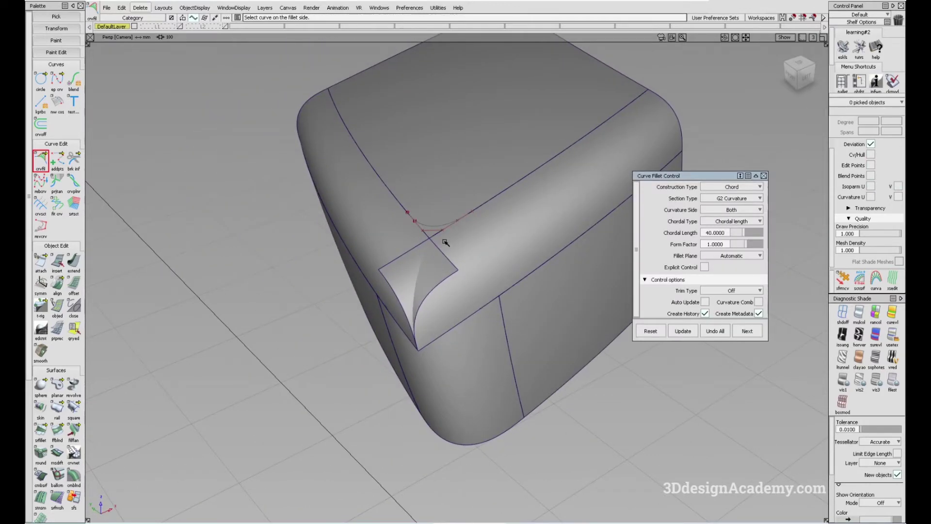
# Draw straight edit-point lines from each end of the corner curve fillet to the matching upper corner of the vertical fillet
pyautogui.click(61, 77)
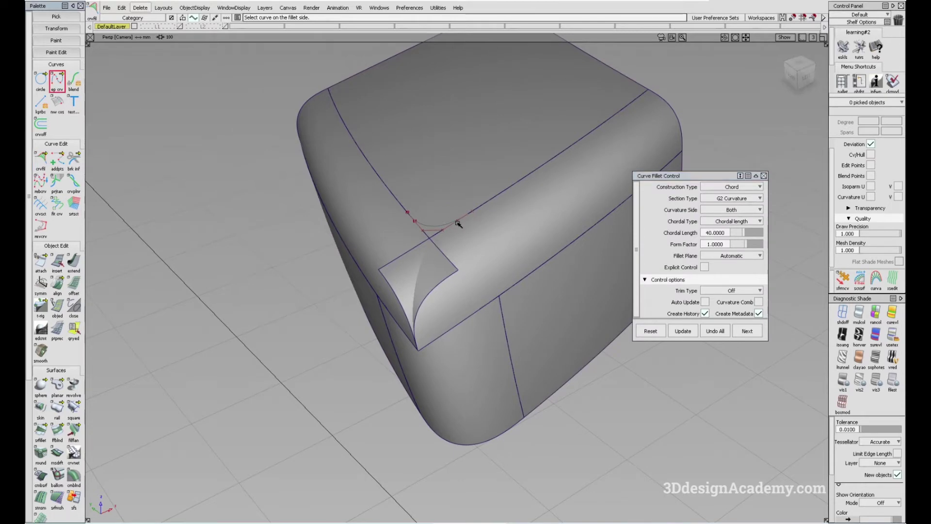
pyautogui.click(478, 216)
pyautogui.keyDown('alt'); pyautogui.keyDown('shift'); pyautogui.moveTo(482, 243); pyautogui.dragTo(531, 255); pyautogui.keyUp('shift'); pyautogui.keyUp('alt')
pyautogui.hotkey('ctrl', 'z')
pyautogui.keyDown('alt'); pyautogui.keyDown('shift'); pyautogui.moveTo(470, 269); pyautogui.dragTo(442, 347); pyautogui.keyUp('shift'); pyautogui.keyUp('alt')
pyautogui.click(419, 227)
pyautogui.keyDown('alt'); pyautogui.keyDown('shift'); pyautogui.moveTo(407, 262); pyautogui.dragTo(526, 342); pyautogui.keyUp('shift'); pyautogui.keyUp('alt')
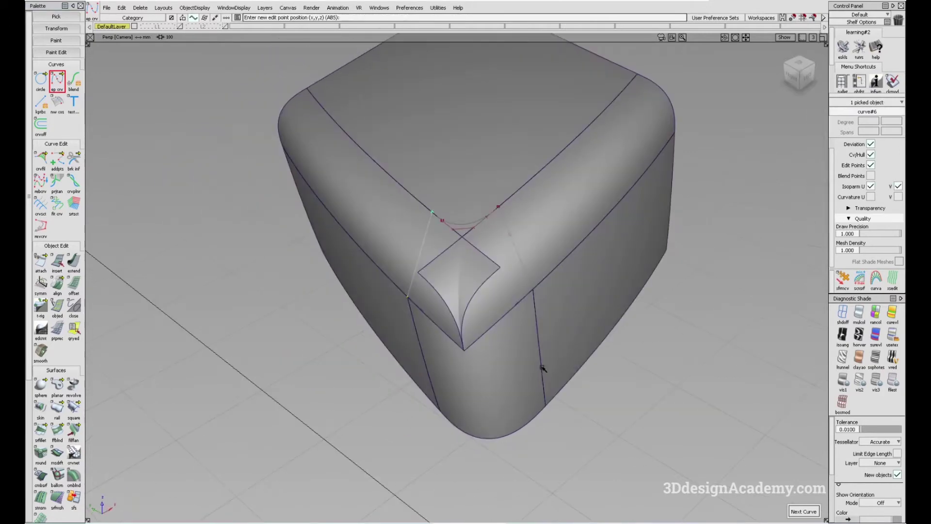
pyautogui.keyDown('alt'); pyautogui.keyDown('shift'); pyautogui.moveTo(520, 253); pyautogui.dragTo(501, 347); pyautogui.keyUp('shift'); pyautogui.keyUp('alt')
# Set up a Monorail surface with one generation curve and one rail curve
pyautogui.click(42, 306)
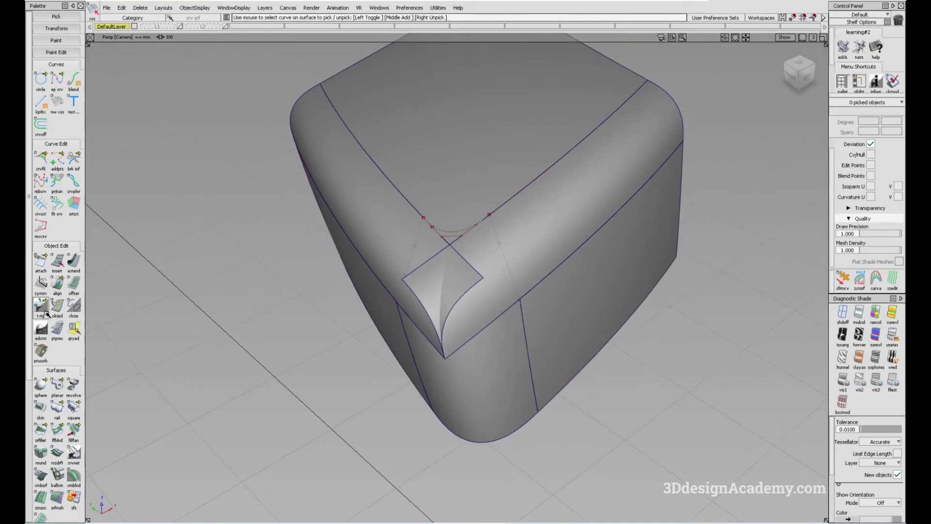
pyautogui.click(57, 407)
pyautogui.click(697, 217)
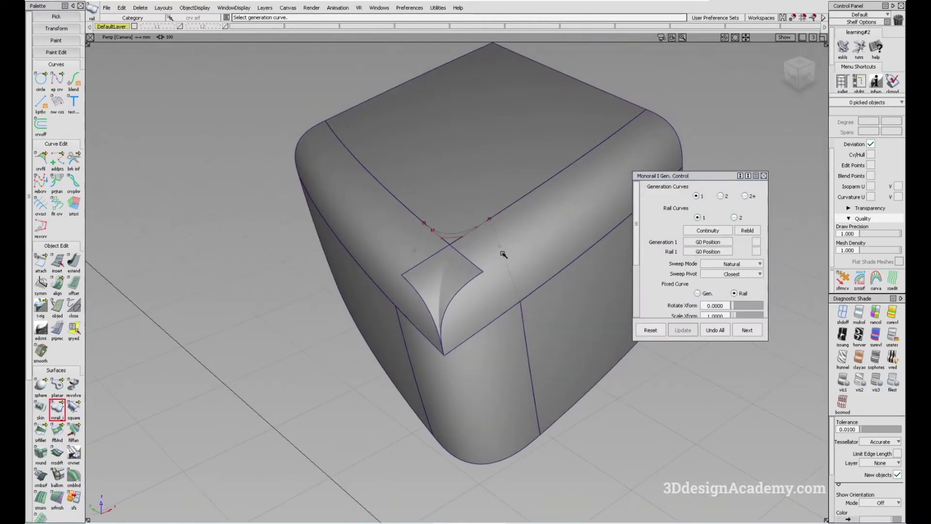
# Try to sweep the right-hand corner line along the side face's trimmed edge, and undo the sweep
pyautogui.click(523, 311)
pyautogui.click(536, 317)
pyautogui.keyDown('alt'); pyautogui.moveTo(537, 316); pyautogui.dragTo(450, 315); pyautogui.keyUp('alt')
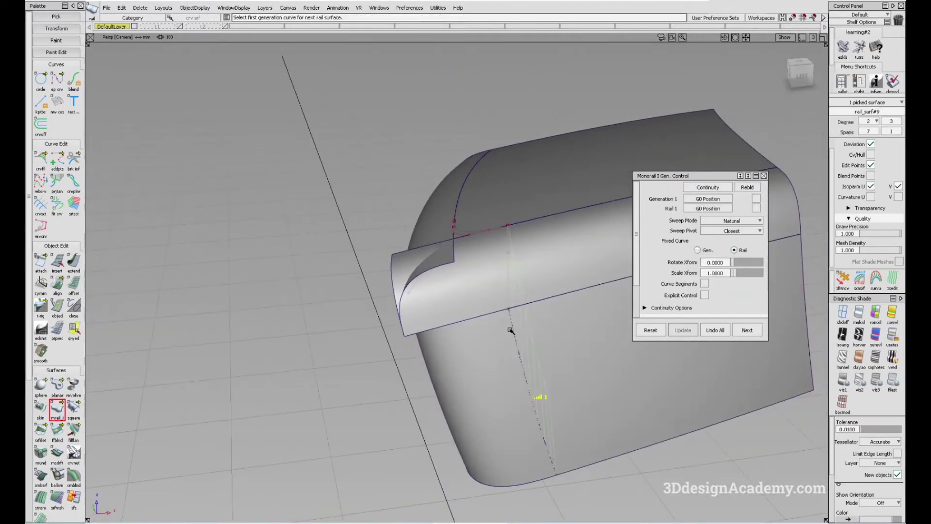
pyautogui.keyDown('alt'); pyautogui.moveTo(509, 315); pyautogui.dragTo(548, 313); pyautogui.keyUp('alt')
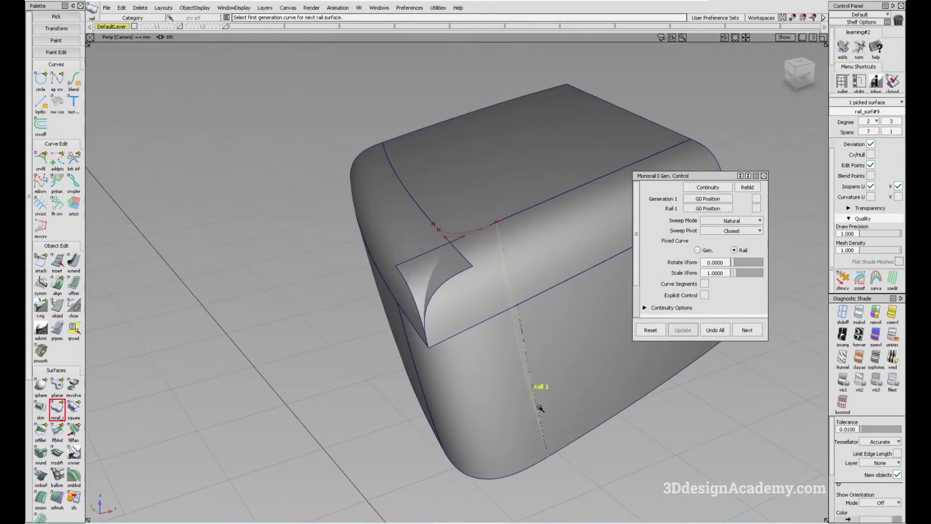
pyautogui.hotkey('ctrl', 'z')
# Sweep the right-hand corner line along the vertical fillet's own side edge and clear the selection
pyautogui.click(507, 265)
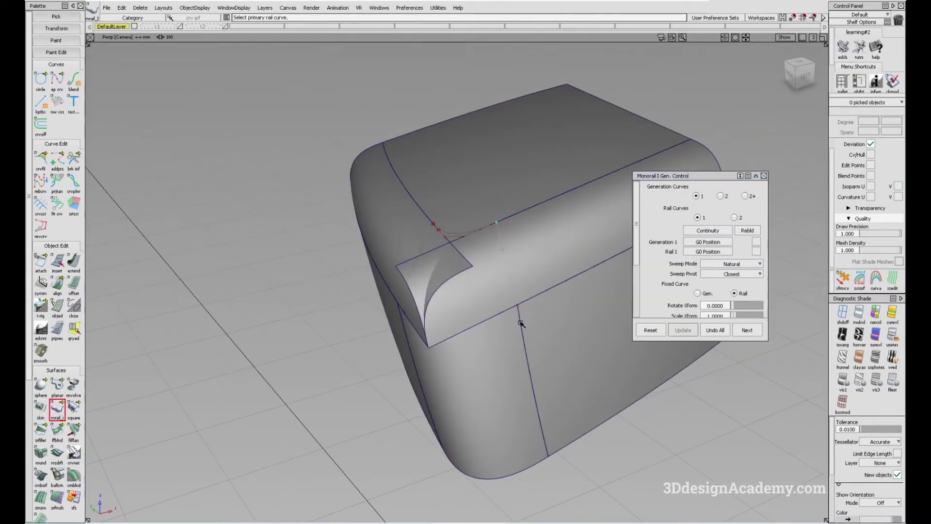
pyautogui.click(520, 323)
pyautogui.keyDown('alt'); pyautogui.moveTo(521, 322); pyautogui.dragTo(548, 311); pyautogui.keyUp('alt')
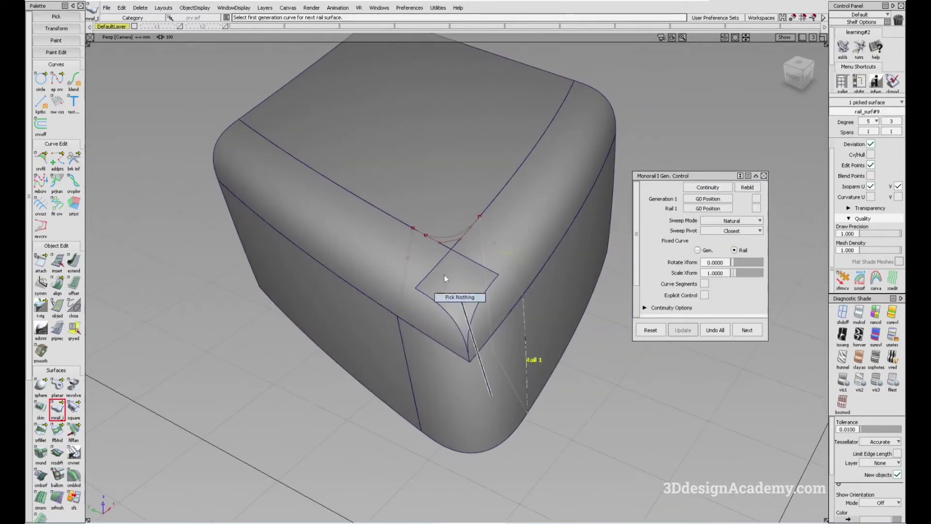
pyautogui.keyDown('ctrl'); pyautogui.keyDown('shift'); pyautogui.moveTo(445, 275); pyautogui.dragTo(451, 297); pyautogui.keyUp('shift'); pyautogui.keyUp('ctrl')
# Try to sweep the left-hand corner line along the adjacent vertical edge, and undo it
pyautogui.click(404, 294)
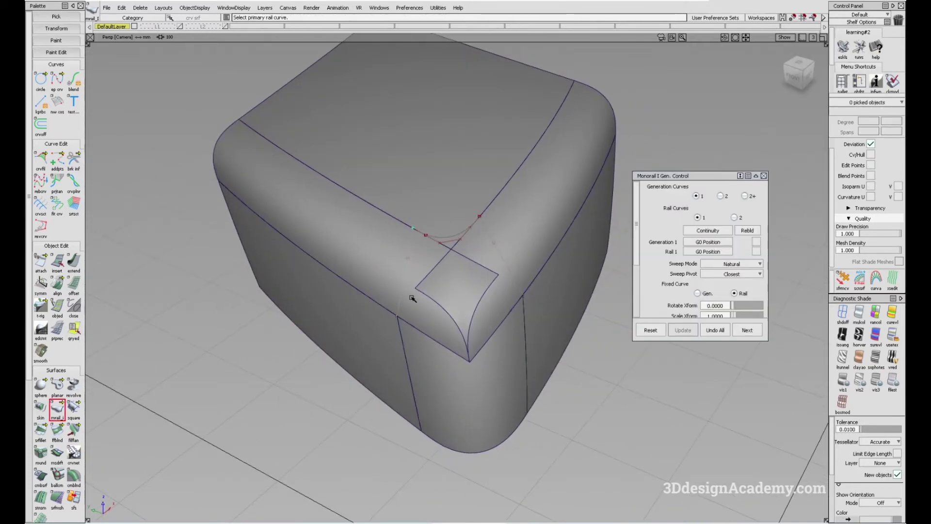
pyautogui.click(413, 338)
pyautogui.hotkey('ctrl', 'z')
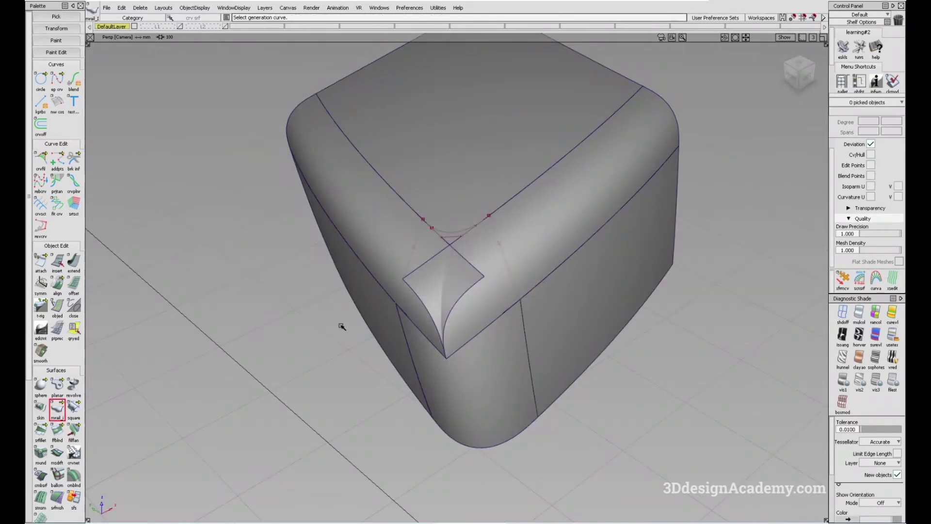
# Sweep the left-hand corner line into a rail surface, using the vertical fillet's V=0 edge as the rail
pyautogui.keyDown('alt'); pyautogui.keyDown('shift'); pyautogui.moveTo(346, 324); pyautogui.dragTo(401, 291); pyautogui.keyUp('shift'); pyautogui.keyUp('alt')
pyautogui.click(402, 292)
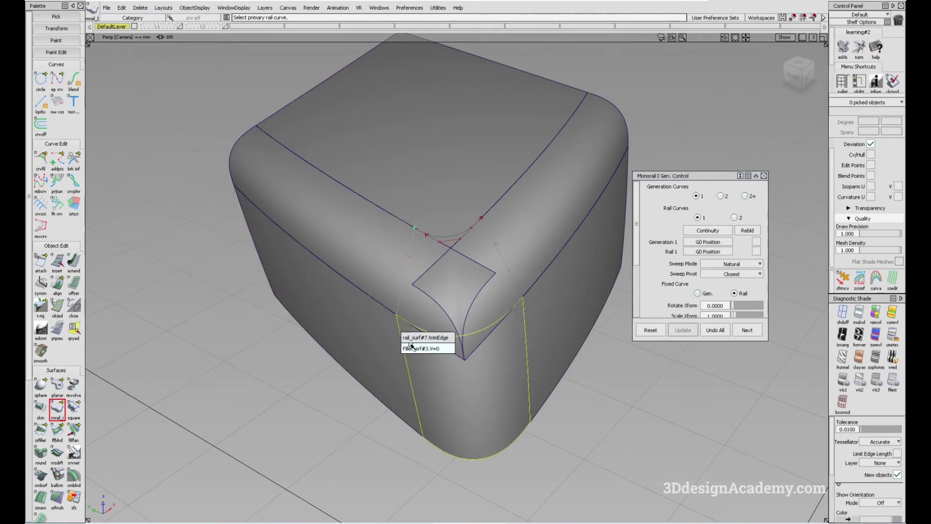
pyautogui.click(405, 335)
pyautogui.moveTo(558, 305)
pyautogui.keyDown('alt'); pyautogui.keyDown('shift'); pyautogui.mouseDown()
pyautogui.moveTo(497, 285)
pyautogui.moveTo(559, 314)
pyautogui.mouseUp(); pyautogui.keyUp('shift'); pyautogui.keyUp('alt')
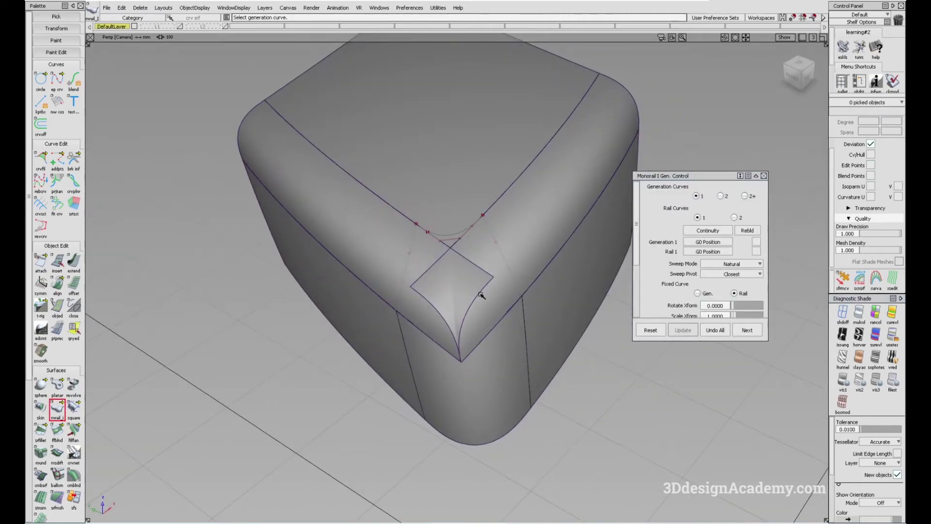
# Extend the upper edge of the right-hand rail surface so it passes through the top edge fillet
pyautogui.keyDown('alt'); pyautogui.keyDown('shift'); pyautogui.moveTo(517, 280); pyautogui.dragTo(437, 262); pyautogui.keyUp('shift'); pyautogui.keyUp('alt')
pyautogui.click(533, 244)
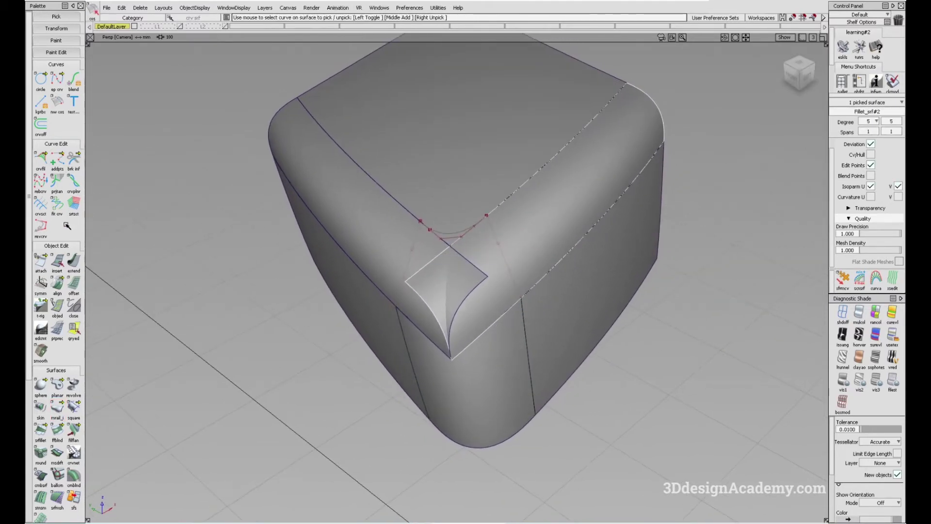
pyautogui.doubleClick(68, 260)
pyautogui.click(519, 292)
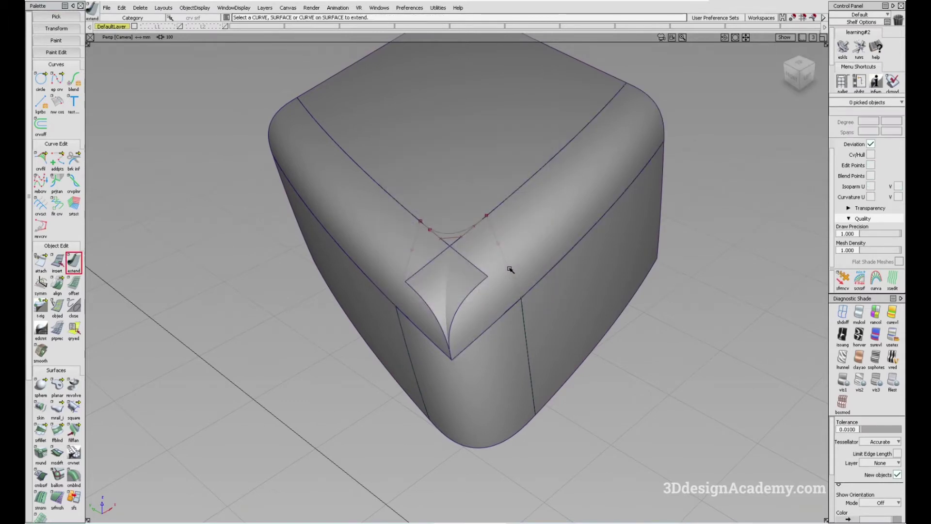
pyautogui.click(510, 270)
pyautogui.click(532, 286)
pyautogui.press('Return')
pyautogui.moveTo(569, 304); pyautogui.dragTo(510, 300)
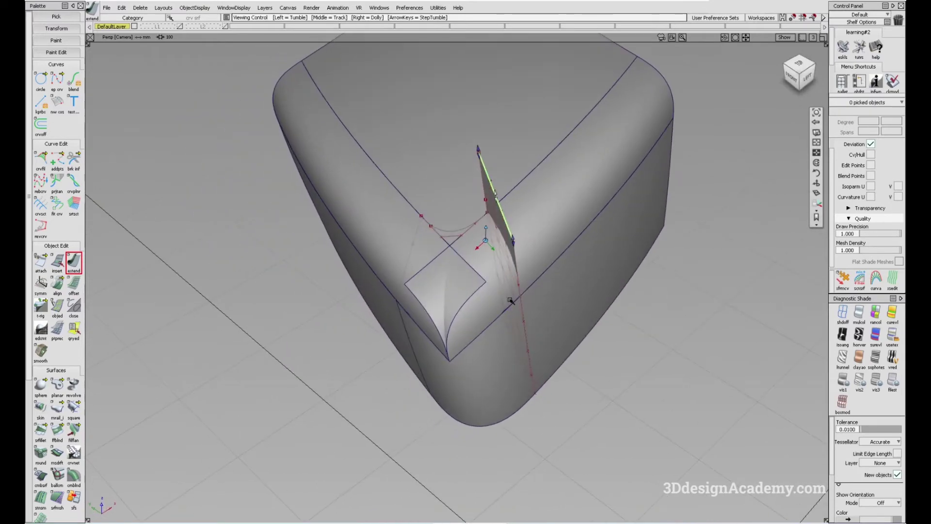
# Extend the left-hand rail surface about 45 mm through the top edge fillet and widen it beyond its side edge
pyautogui.keyDown('alt'); pyautogui.keyDown('shift'); pyautogui.moveTo(394, 315); pyautogui.dragTo(447, 354); pyautogui.keyUp('shift'); pyautogui.keyUp('alt')
pyautogui.click(405, 283)
pyautogui.click(418, 301)
pyautogui.press('Return')
pyautogui.moveTo(592, 362); pyautogui.dragTo(406, 247)
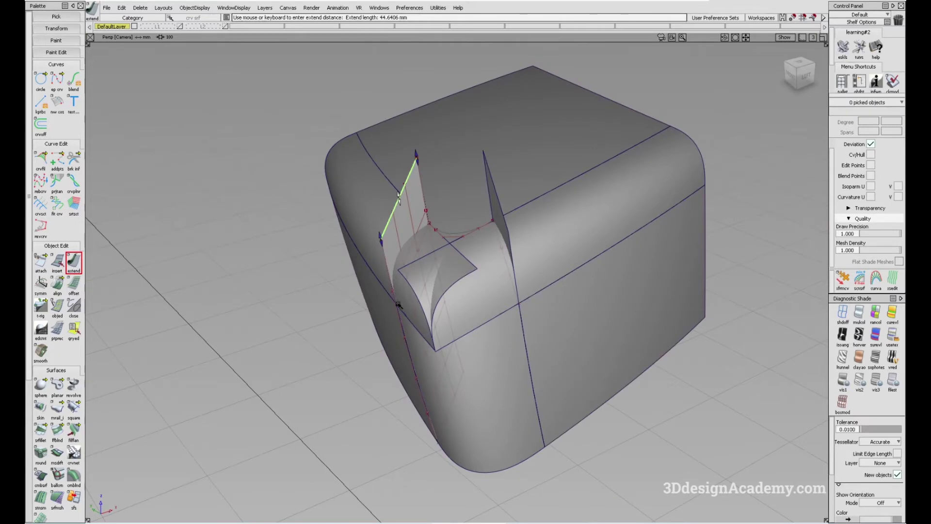
pyautogui.keyDown('alt'); pyautogui.keyDown('shift'); pyautogui.moveTo(399, 304); pyautogui.dragTo(401, 307); pyautogui.keyUp('shift'); pyautogui.keyUp('alt')
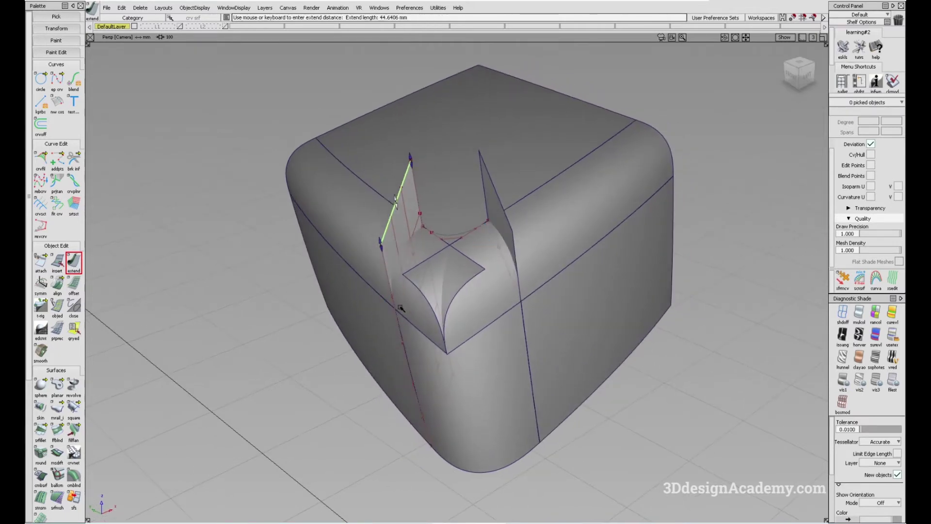
pyautogui.click(386, 266)
pyautogui.moveTo(386, 266); pyautogui.dragTo(389, 297)
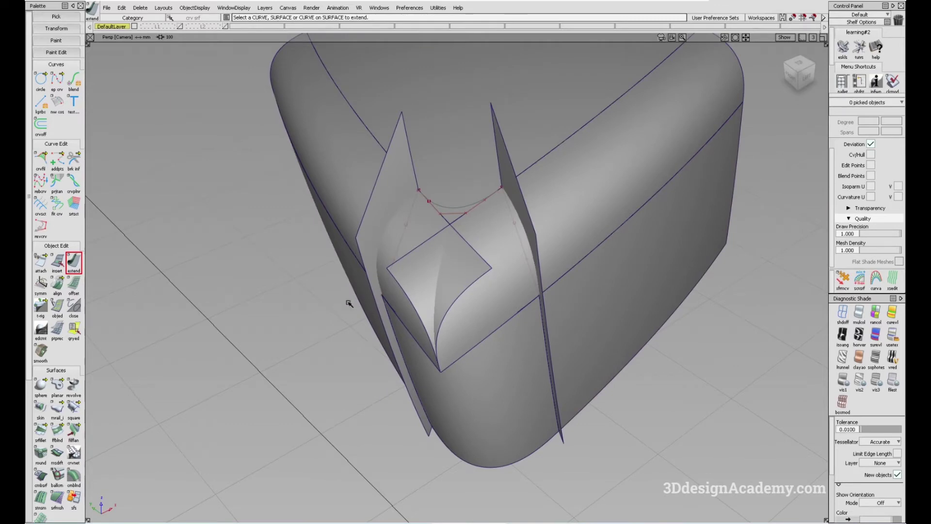
# Intersect the two top edge fillets with the extended rail surfaces to create curves-on-surface on either side of the corner
pyautogui.scroll(-2, 52, 459)
pyautogui.moveTo(47, 512); pyautogui.dragTo(90, 509)
pyautogui.keyDown('alt'); pyautogui.keyDown('shift'); pyautogui.moveTo(388, 330); pyautogui.dragTo(528, 231); pyautogui.keyUp('shift'); pyautogui.keyUp('alt')
pyautogui.keyDown('alt'); pyautogui.keyDown('shift'); pyautogui.moveTo(528, 231); pyautogui.dragTo(513, 250, button='middle'); pyautogui.keyUp('shift'); pyautogui.keyUp('alt')
pyautogui.keyDown('alt'); pyautogui.keyDown('shift'); pyautogui.moveTo(513, 249); pyautogui.dragTo(555, 249); pyautogui.keyUp('shift'); pyautogui.keyUp('alt')
pyautogui.click(507, 247)
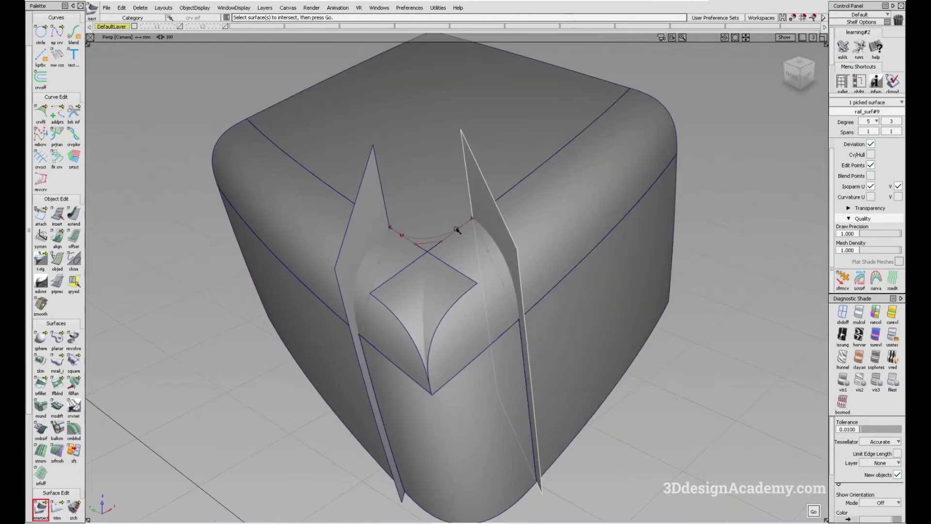
pyautogui.keyDown('alt'); pyautogui.keyDown('shift'); pyautogui.moveTo(515, 237); pyautogui.dragTo(532, 258); pyautogui.keyUp('shift'); pyautogui.keyUp('alt')
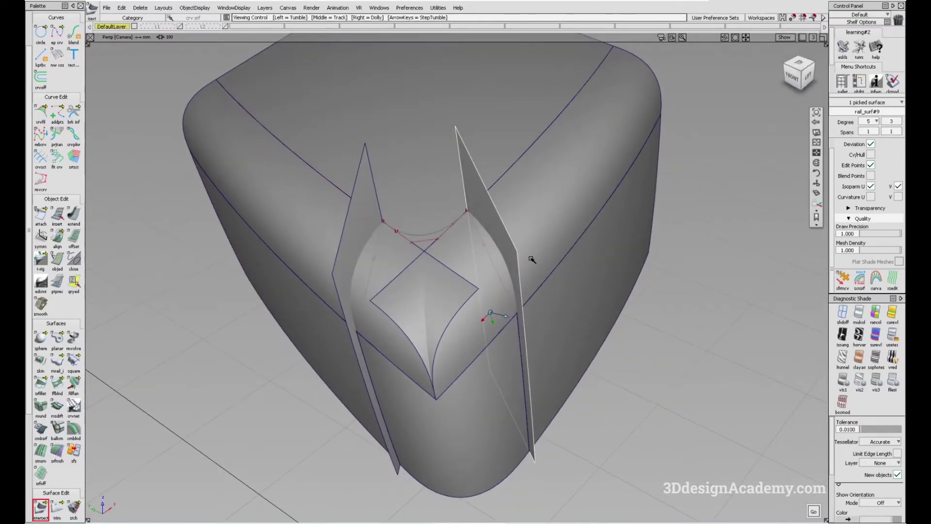
pyautogui.press('space')
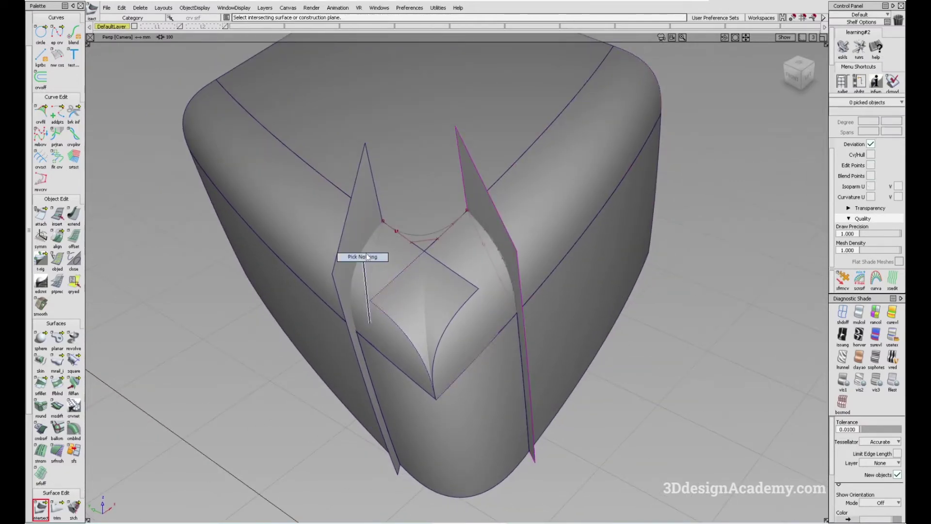
pyautogui.click(364, 224)
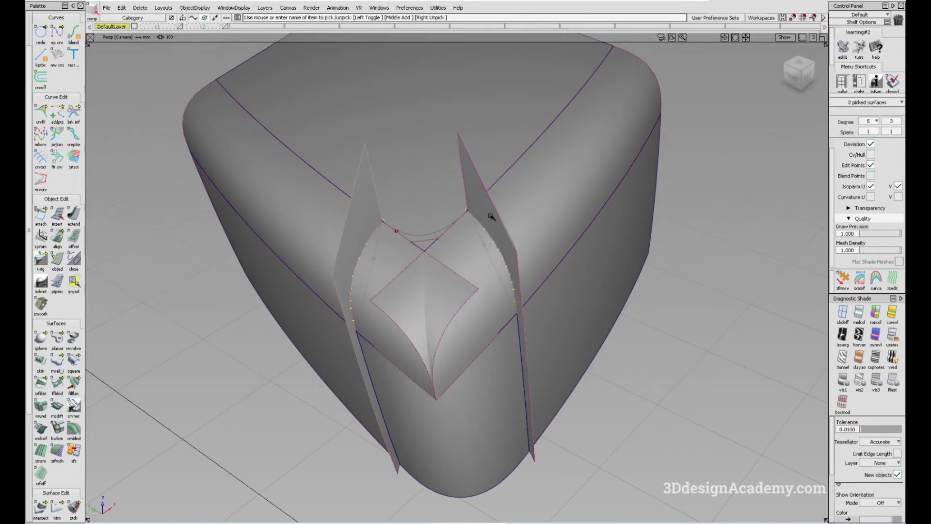
# Delete the two extended rail surfaces and the two straight edit-point lines used to build them
pyautogui.press('Delete')
pyautogui.press('Return')
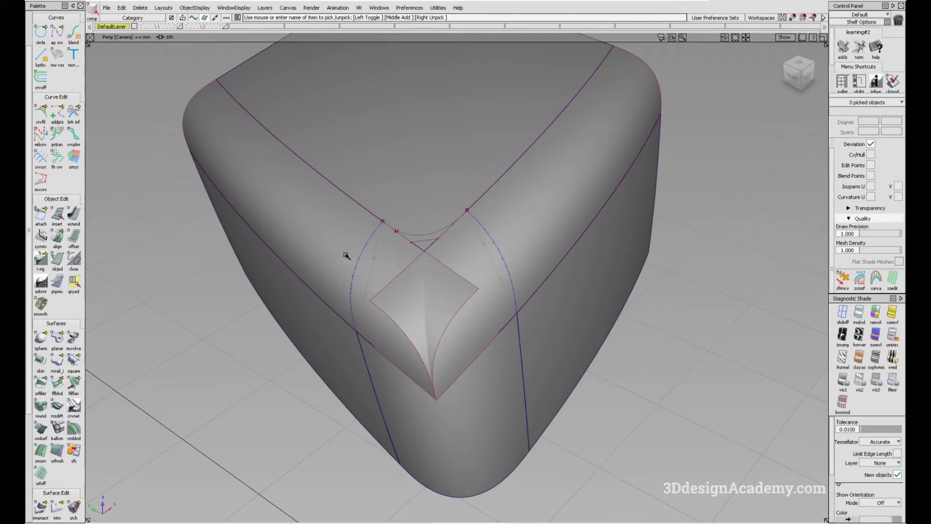
pyautogui.click(354, 277)
pyautogui.click(509, 273)
pyautogui.press('Delete')
pyautogui.press('Return')
# Examine the intersection curves-on-surface on both edge fillets around the corner from several angles
pyautogui.keyDown('alt'); pyautogui.keyDown('shift'); pyautogui.moveTo(493, 284); pyautogui.dragTo(494, 315); pyautogui.keyUp('shift'); pyautogui.keyUp('alt')
pyautogui.keyDown('ctrl'); pyautogui.keyDown('shift'); pyautogui.moveTo(494, 353); pyautogui.dragTo(470, 295); pyautogui.keyUp('shift'); pyautogui.keyUp('ctrl')
pyautogui.keyDown('alt'); pyautogui.keyDown('shift'); pyautogui.moveTo(460, 373); pyautogui.dragTo(451, 342); pyautogui.keyUp('shift'); pyautogui.keyUp('alt')
pyautogui.keyDown('ctrl'); pyautogui.keyDown('shift'); pyautogui.moveTo(453, 402); pyautogui.dragTo(433, 334); pyautogui.keyUp('shift'); pyautogui.keyUp('ctrl')
pyautogui.keyDown('alt'); pyautogui.keyDown('shift'); pyautogui.moveTo(486, 316); pyautogui.dragTo(449, 341); pyautogui.keyUp('shift'); pyautogui.keyUp('alt')
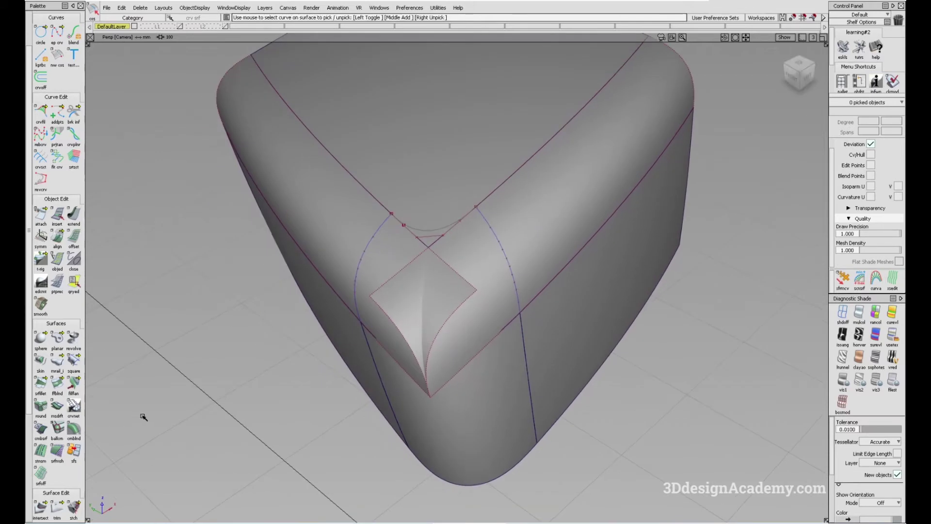
pyautogui.keyDown('alt'); pyautogui.keyDown('shift'); pyautogui.moveTo(507, 261); pyautogui.dragTo(499, 239); pyautogui.keyUp('shift'); pyautogui.keyUp('alt')
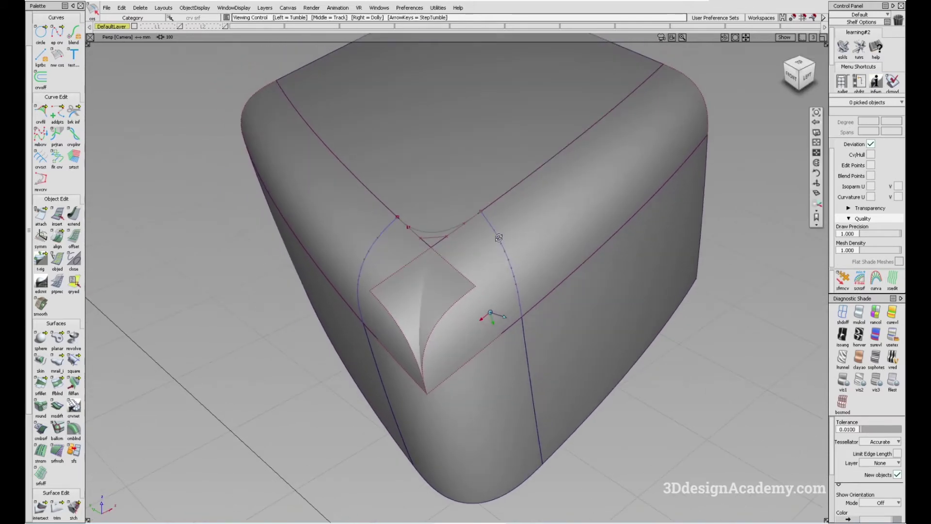
pyautogui.keyDown('alt'); pyautogui.keyDown('shift'); pyautogui.moveTo(499, 239); pyautogui.dragTo(510, 228, button='right'); pyautogui.keyUp('shift'); pyautogui.keyUp('alt')
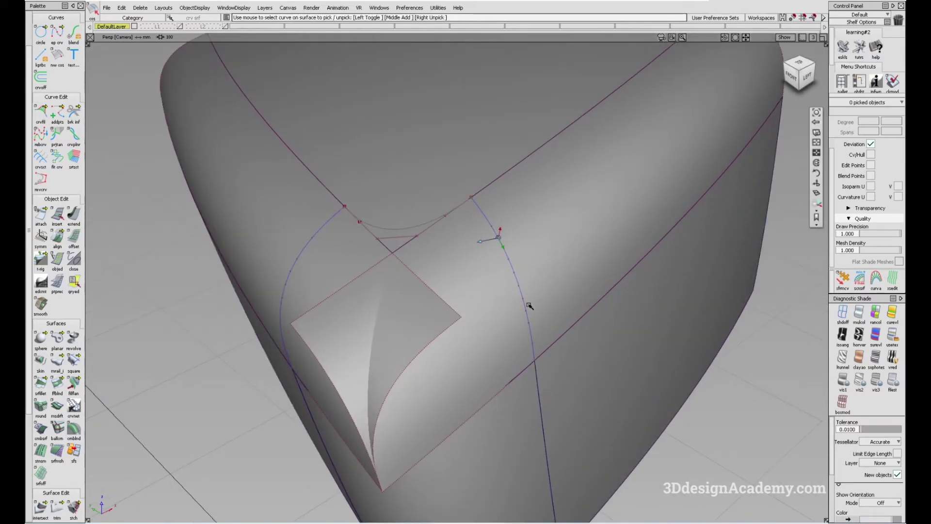
pyautogui.moveTo(524, 297)
pyautogui.keyDown('alt'); pyautogui.keyDown('shift'); pyautogui.mouseDown()
pyautogui.moveTo(514, 270)
pyautogui.moveTo(474, 305)
pyautogui.moveTo(517, 288)
pyautogui.mouseUp(); pyautogui.keyUp('shift'); pyautogui.keyUp('alt')
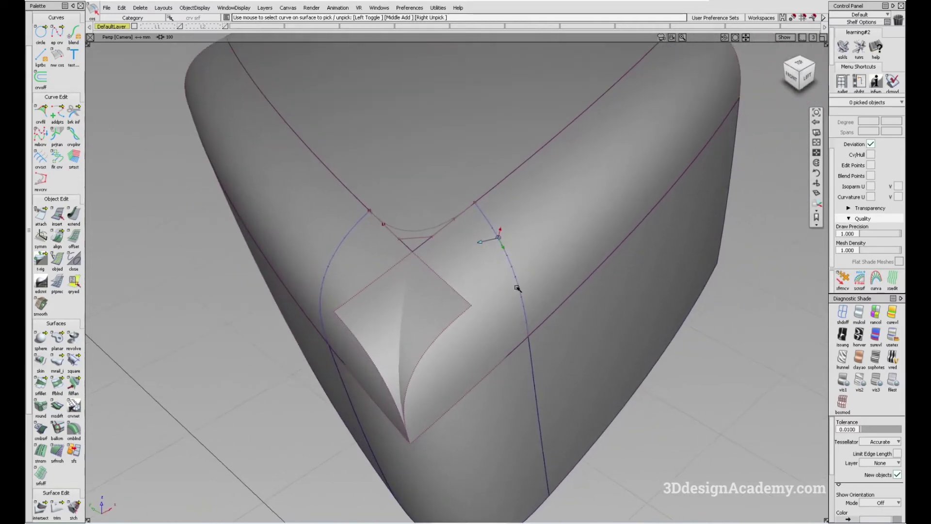
pyautogui.click(298, 235)
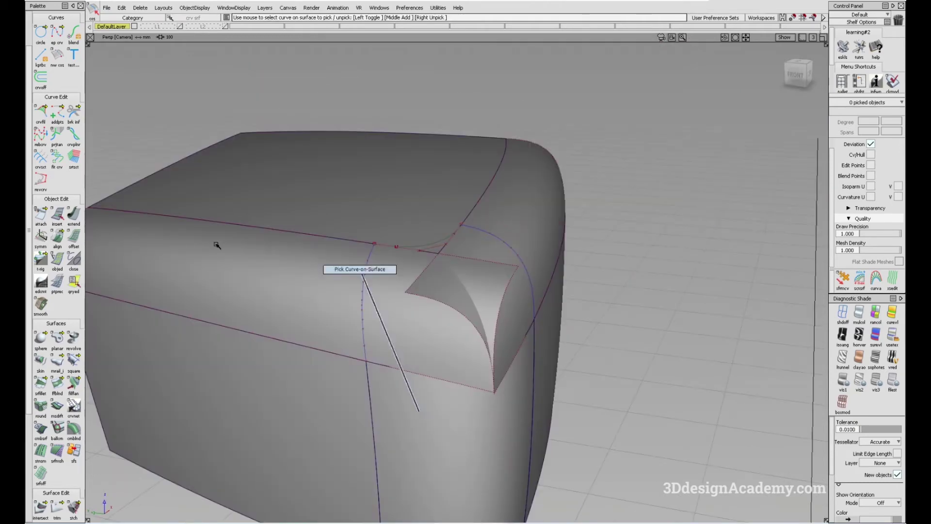
# Turn shading off and build a Square surface from the two intersection curves, the corner curve fillet and the vertical fillet's upper edge
pyautogui.click(74, 362)
pyautogui.click(842, 314)
pyautogui.keyDown('alt'); pyautogui.keyDown('shift'); pyautogui.moveTo(391, 320); pyautogui.dragTo(368, 291); pyautogui.keyUp('shift'); pyautogui.keyUp('alt')
pyautogui.click(366, 289)
pyautogui.click(494, 243)
pyautogui.click(434, 242)
pyautogui.click(513, 253)
pyautogui.click(480, 359)
pyautogui.keyDown('alt'); pyautogui.keyDown('shift'); pyautogui.moveTo(480, 359); pyautogui.dragTo(452, 304); pyautogui.keyUp('shift'); pyautogui.keyUp('alt')
# Set the Square surface's boundary continuity to G2 Curvature and inspect the patch
pyautogui.click(708, 187)
pyautogui.click(714, 232)
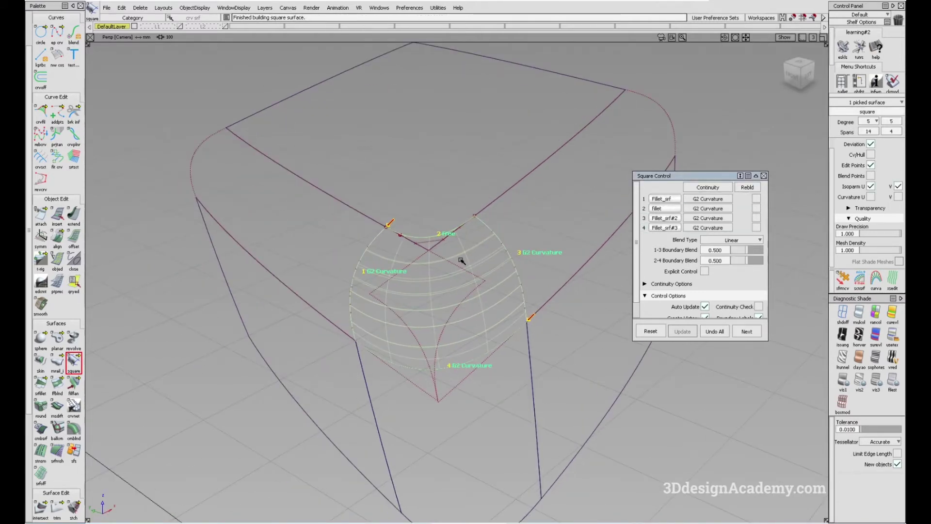
pyautogui.keyDown('alt'); pyautogui.keyDown('shift'); pyautogui.moveTo(477, 262); pyautogui.dragTo(444, 269); pyautogui.keyUp('shift'); pyautogui.keyUp('alt')
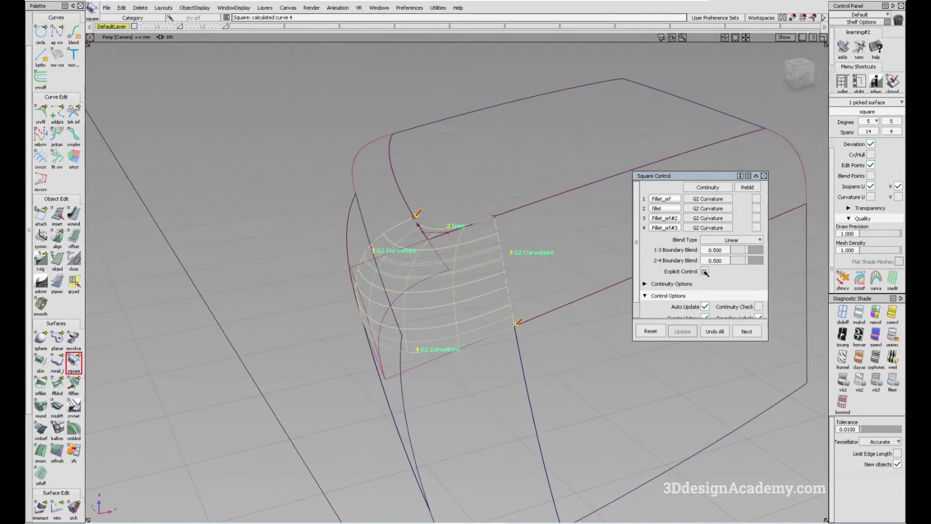
# Try explicit control on the Square surface with degree 5 and 1 span in both U and V
pyautogui.click(705, 272)
pyautogui.click(746, 279)
pyautogui.keyDown('alt'); pyautogui.keyDown('shift'); pyautogui.moveTo(427, 286); pyautogui.dragTo(500, 246); pyautogui.keyUp('shift'); pyautogui.keyUp('alt')
pyautogui.moveTo(483, 320)
pyautogui.keyDown('alt'); pyautogui.keyDown('shift'); pyautogui.mouseDown()
pyautogui.moveTo(536, 321)
pyautogui.moveTo(521, 311)
pyautogui.moveTo(480, 316)
pyautogui.mouseUp(); pyautogui.keyUp('shift'); pyautogui.keyUp('alt')
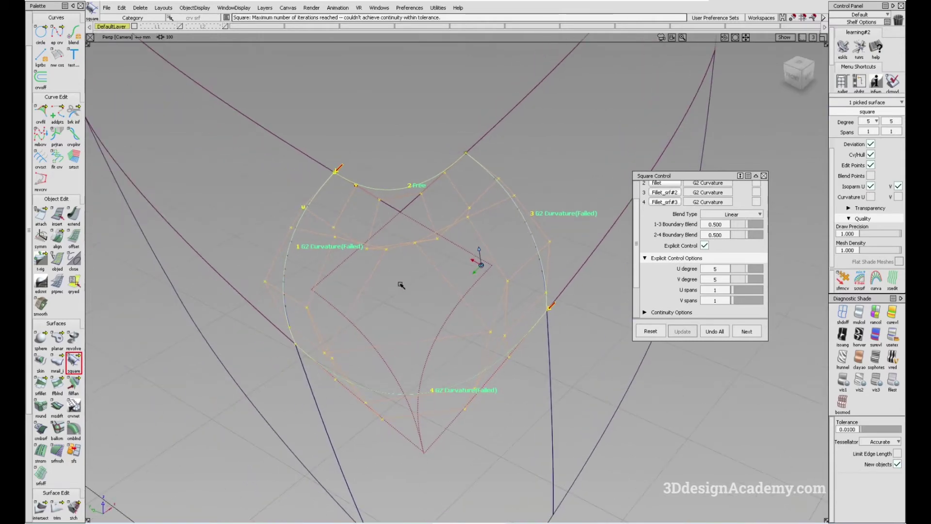
pyautogui.keyDown('alt'); pyautogui.keyDown('shift'); pyautogui.moveTo(361, 336); pyautogui.dragTo(479, 243); pyautogui.keyUp('shift'); pyautogui.keyUp('alt')
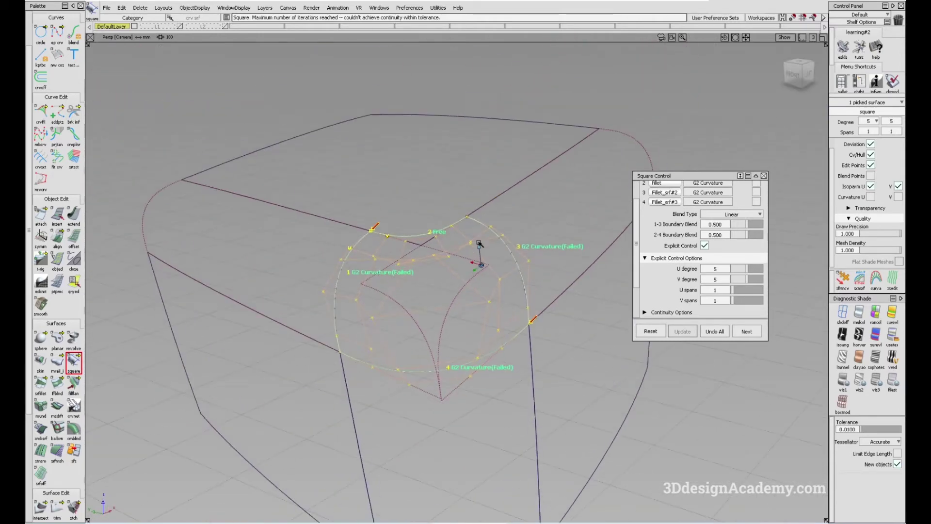
# Discard the Square surface and turn the multicolour shading back on
pyautogui.click(520, 257)
pyautogui.click(858, 315)
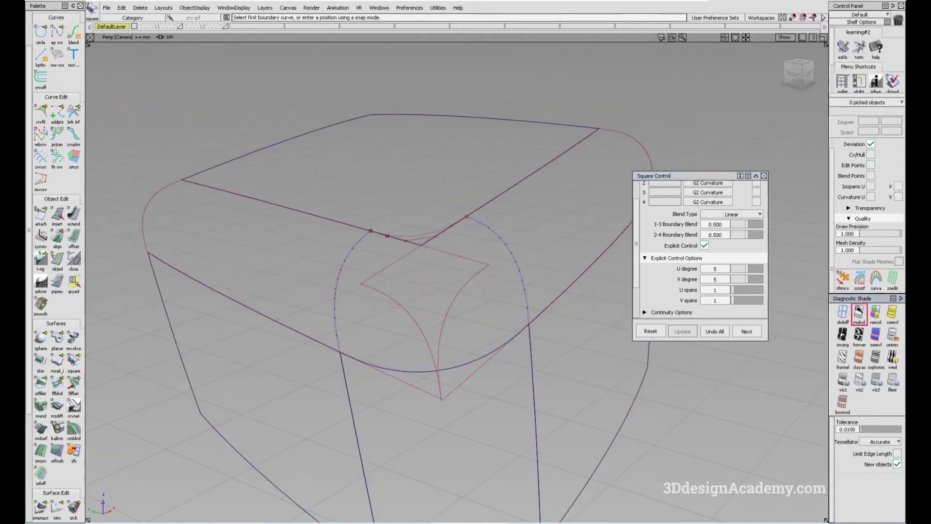
# Inspect the shaded corner where the three edge fillets overlap, including the curves-on-surface that bound it
pyautogui.keyDown('alt'); pyautogui.keyDown('shift'); pyautogui.moveTo(391, 344); pyautogui.dragTo(395, 339); pyautogui.keyUp('shift'); pyautogui.keyUp('alt')
pyautogui.keyDown('ctrl'); pyautogui.keyDown('shift'); pyautogui.moveTo(378, 291); pyautogui.dragTo(376, 315); pyautogui.keyUp('shift'); pyautogui.keyUp('ctrl')
pyautogui.keyDown('alt'); pyautogui.keyDown('shift'); pyautogui.moveTo(409, 276); pyautogui.dragTo(395, 307); pyautogui.keyUp('shift'); pyautogui.keyUp('alt')
pyautogui.keyDown('alt'); pyautogui.keyDown('shift'); pyautogui.moveTo(480, 318); pyautogui.dragTo(401, 293, button='middle'); pyautogui.keyUp('shift'); pyautogui.keyUp('alt')
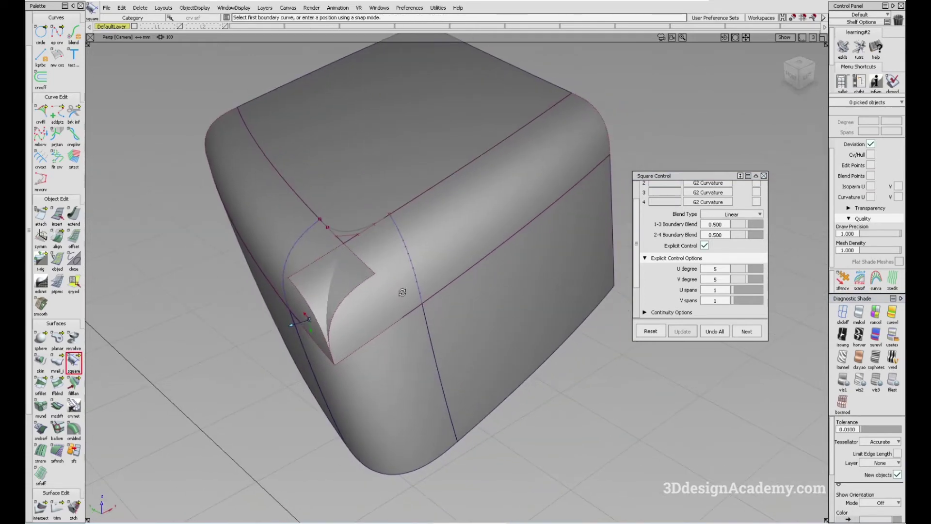
pyautogui.keyDown('alt'); pyautogui.keyDown('shift'); pyautogui.moveTo(401, 293); pyautogui.dragTo(395, 310); pyautogui.keyUp('shift'); pyautogui.keyUp('alt')
pyautogui.keyDown('ctrl'); pyautogui.keyDown('shift'); pyautogui.moveTo(395, 310); pyautogui.dragTo(377, 287); pyautogui.keyUp('shift'); pyautogui.keyUp('ctrl')
pyautogui.keyDown('alt'); pyautogui.keyDown('shift'); pyautogui.moveTo(377, 287); pyautogui.dragTo(395, 263, button='middle'); pyautogui.keyUp('shift'); pyautogui.keyUp('alt')
pyautogui.keyDown('alt'); pyautogui.keyDown('shift'); pyautogui.moveTo(423, 261); pyautogui.dragTo(416, 325); pyautogui.keyUp('shift'); pyautogui.keyUp('alt')
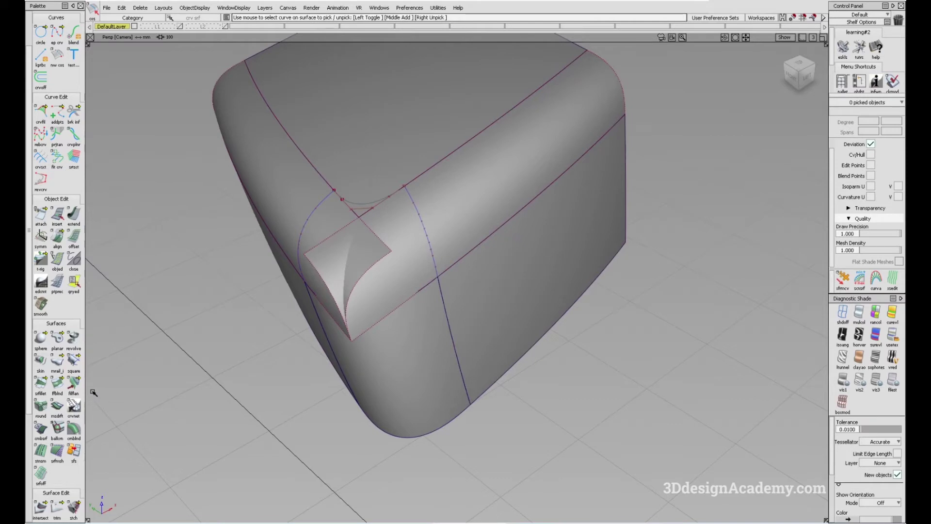
# Trim Convert the right-hand top-edge fillet into an untrimmed surface with degree 5 and 1 span in U and V
pyautogui.scroll(-3, 57, 289)
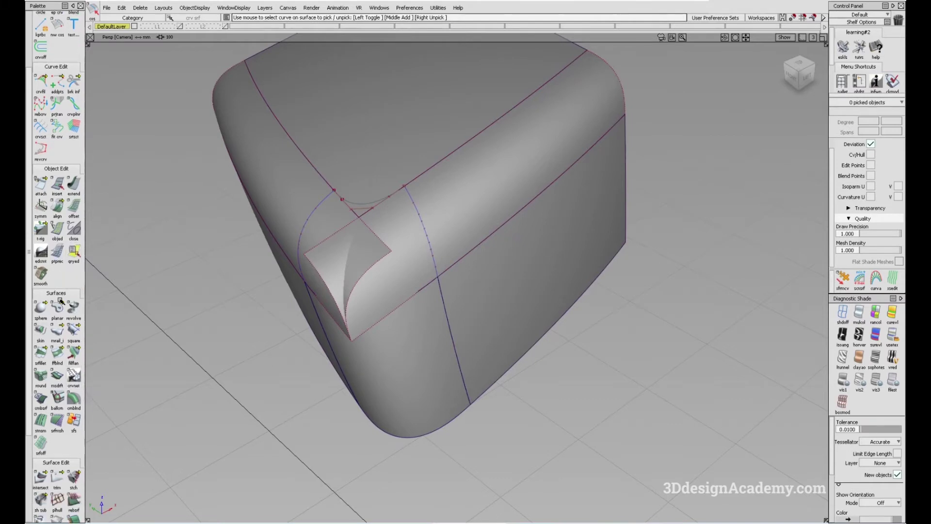
pyautogui.moveTo(57, 417); pyautogui.dragTo(108, 418)
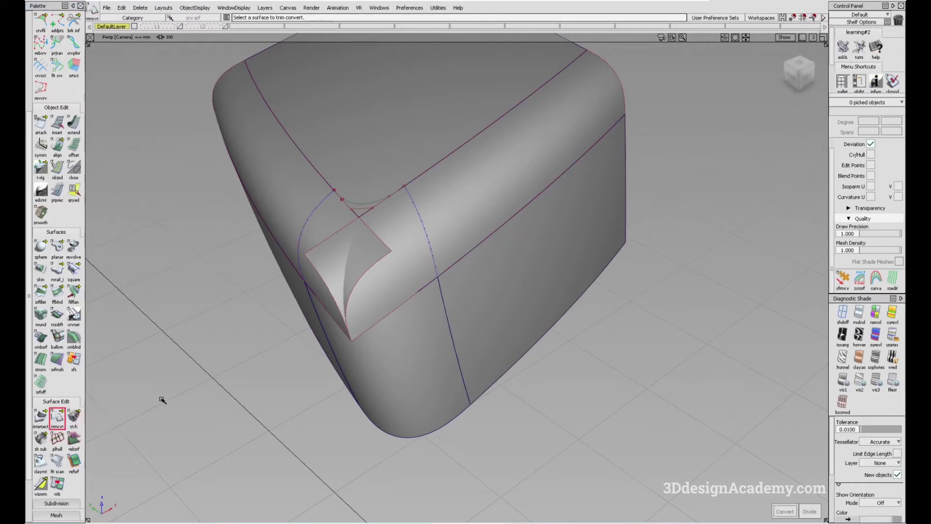
pyautogui.keyDown('alt'); pyautogui.keyDown('shift'); pyautogui.moveTo(439, 327); pyautogui.dragTo(474, 330, button='middle'); pyautogui.keyUp('shift'); pyautogui.keyUp('alt')
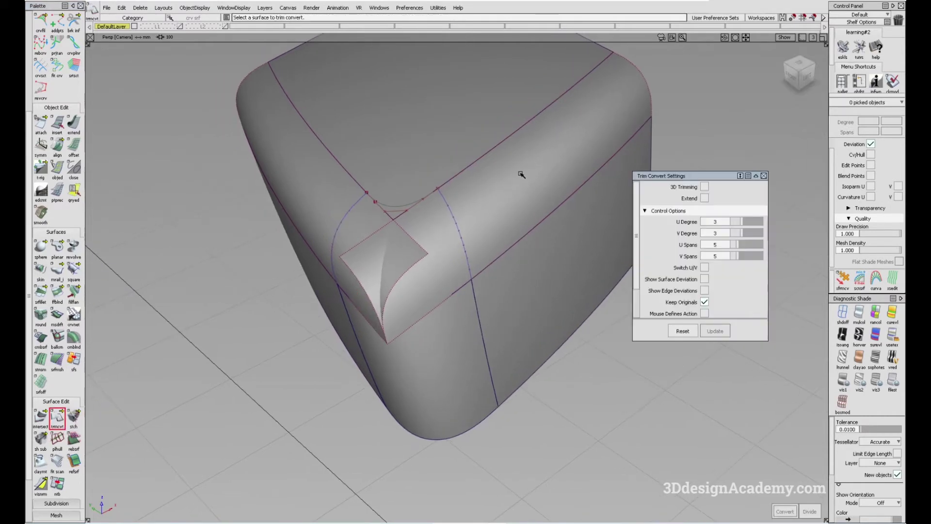
pyautogui.keyDown('alt'); pyautogui.keyDown('shift'); pyautogui.moveTo(484, 191); pyautogui.dragTo(478, 210, button='middle'); pyautogui.keyUp('shift'); pyautogui.keyUp('alt')
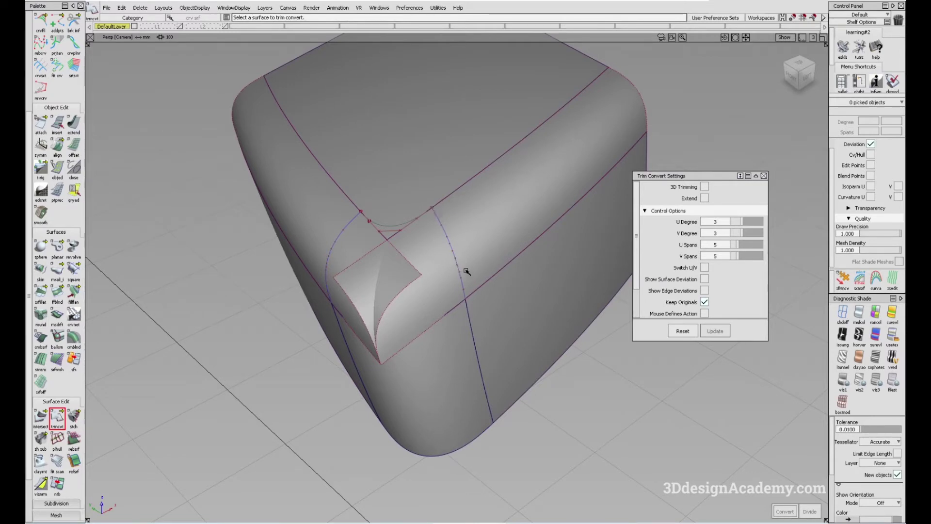
pyautogui.click(514, 191)
pyautogui.keyDown('alt'); pyautogui.keyDown('shift'); pyautogui.moveTo(526, 202); pyautogui.dragTo(475, 222, button='middle'); pyautogui.keyUp('shift'); pyautogui.keyUp('alt')
pyautogui.click(479, 212)
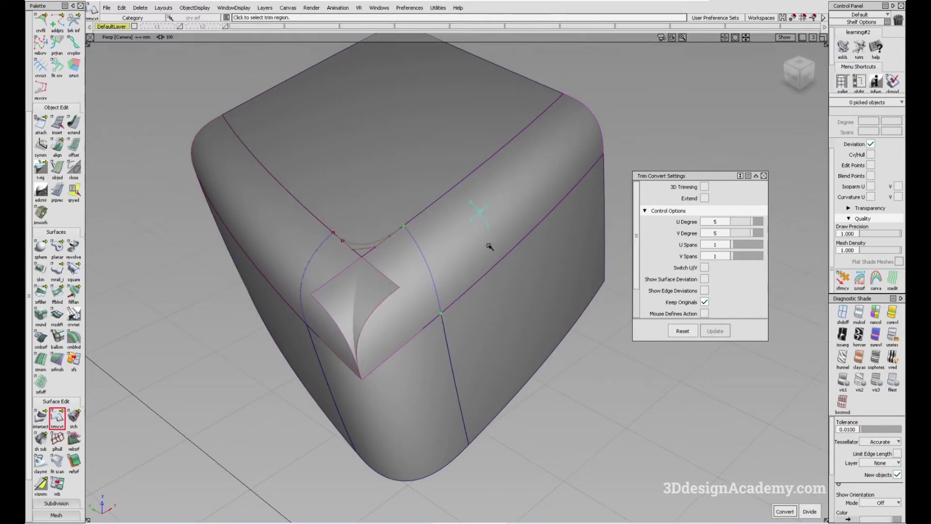
pyautogui.click(780, 508)
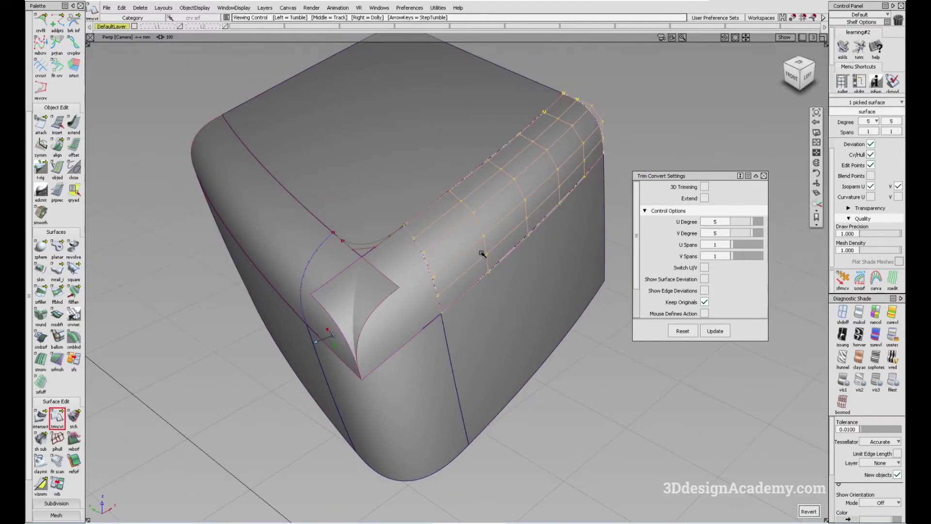
pyautogui.keyDown('alt'); pyautogui.keyDown('shift'); pyautogui.moveTo(445, 271); pyautogui.dragTo(478, 243, button='right'); pyautogui.keyUp('shift'); pyautogui.keyUp('alt')
pyautogui.keyDown('alt'); pyautogui.keyDown('shift'); pyautogui.moveTo(478, 243); pyautogui.dragTo(408, 206); pyautogui.keyUp('shift'); pyautogui.keyUp('alt')
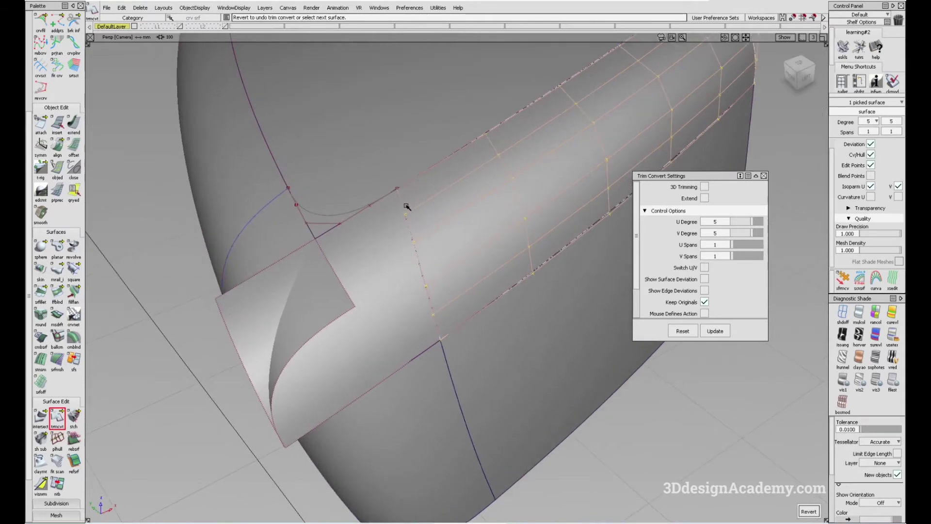
pyautogui.keyDown('alt'); pyautogui.keyDown('shift'); pyautogui.moveTo(440, 334); pyautogui.dragTo(407, 249, button='right'); pyautogui.keyUp('shift'); pyautogui.keyUp('alt')
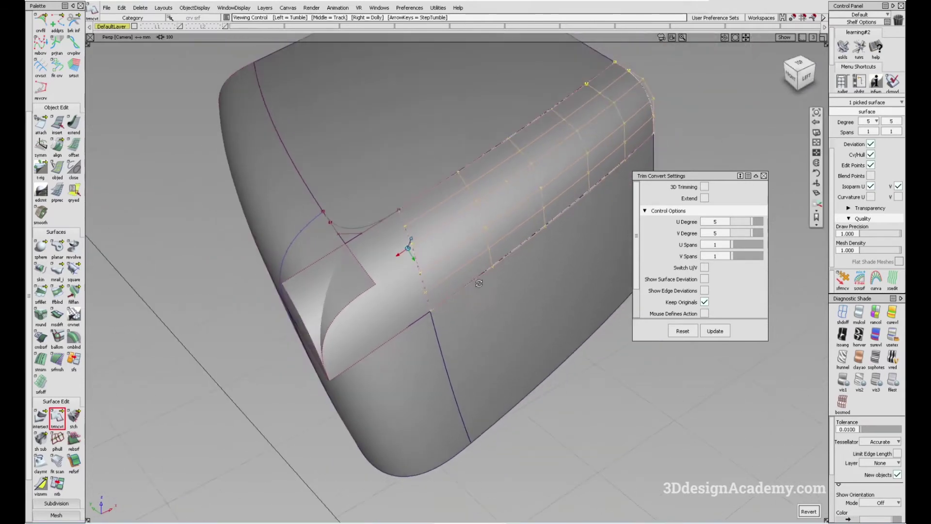
pyautogui.keyDown('alt'); pyautogui.keyDown('shift'); pyautogui.moveTo(511, 194); pyautogui.dragTo(446, 266); pyautogui.keyUp('shift'); pyautogui.keyUp('alt')
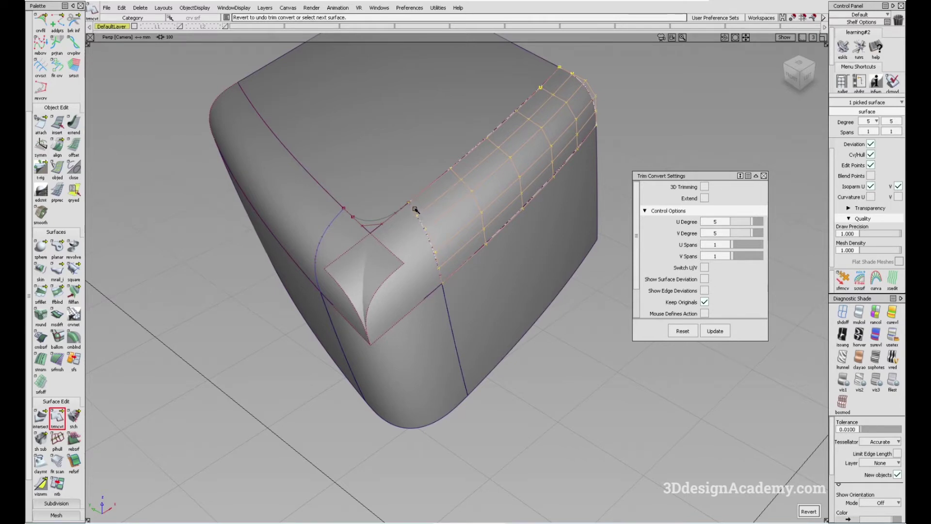
# Trim Convert the left-hand top-edge fillet into an untrimmed surface with degree 5 and 1 span in both directions
pyautogui.keyDown('alt'); pyautogui.keyDown('shift'); pyautogui.moveTo(310, 262); pyautogui.dragTo(383, 267); pyautogui.keyUp('shift'); pyautogui.keyUp('alt')
pyautogui.click(315, 250)
pyautogui.click(321, 240)
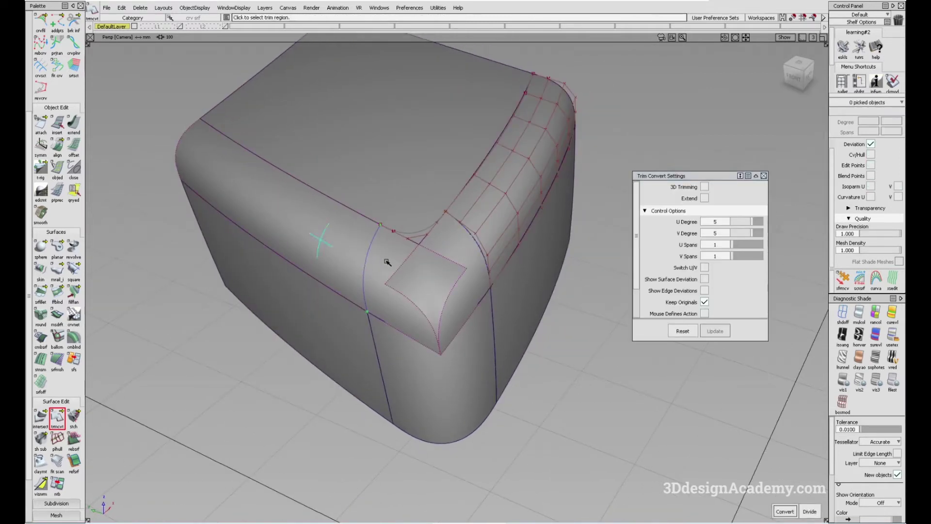
pyautogui.press('space')
# Delete the two original trimmed top-edge fillets, keeping their converted copies
pyautogui.keyDown('ctrl'); pyautogui.keyDown('shift'); pyautogui.moveTo(390, 264); pyautogui.dragTo(432, 193); pyautogui.keyUp('shift'); pyautogui.keyUp('ctrl')
pyautogui.click(454, 247)
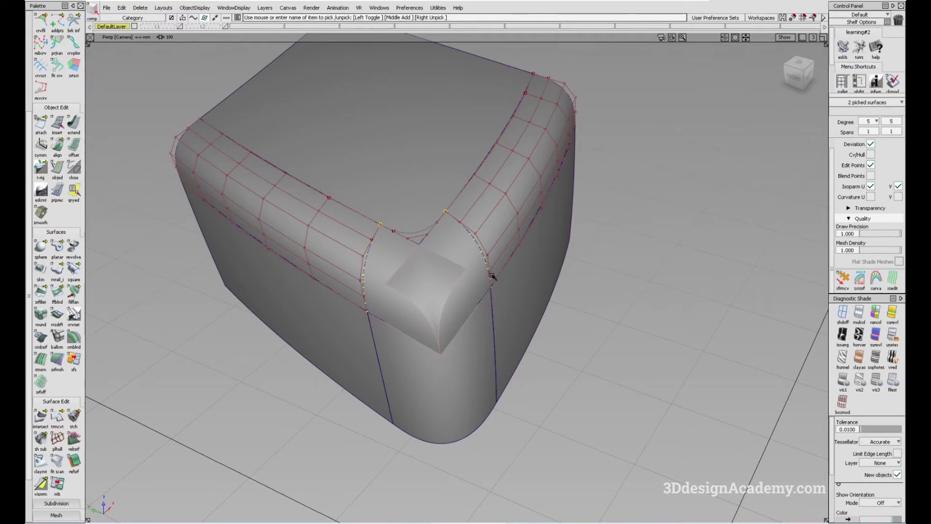
pyautogui.press('Delete')
pyautogui.press('Return')
# Hide the converted fillets' CVs and hulls and turn off the diagnostic shading so the model displays as wireframe
pyautogui.keyDown('alt'); pyautogui.keyDown('shift'); pyautogui.moveTo(512, 277); pyautogui.dragTo(530, 218); pyautogui.keyUp('shift'); pyautogui.keyUp('alt')
pyautogui.click(530, 219)
pyautogui.click(395, 213)
pyautogui.keyDown('ctrl'); pyautogui.keyDown('shift'); pyautogui.moveTo(424, 345); pyautogui.dragTo(388, 257); pyautogui.keyUp('shift'); pyautogui.keyUp('ctrl')
pyautogui.keyDown('alt'); pyautogui.keyDown('shift'); pyautogui.moveTo(459, 286); pyautogui.dragTo(494, 272); pyautogui.keyUp('shift'); pyautogui.keyUp('alt')
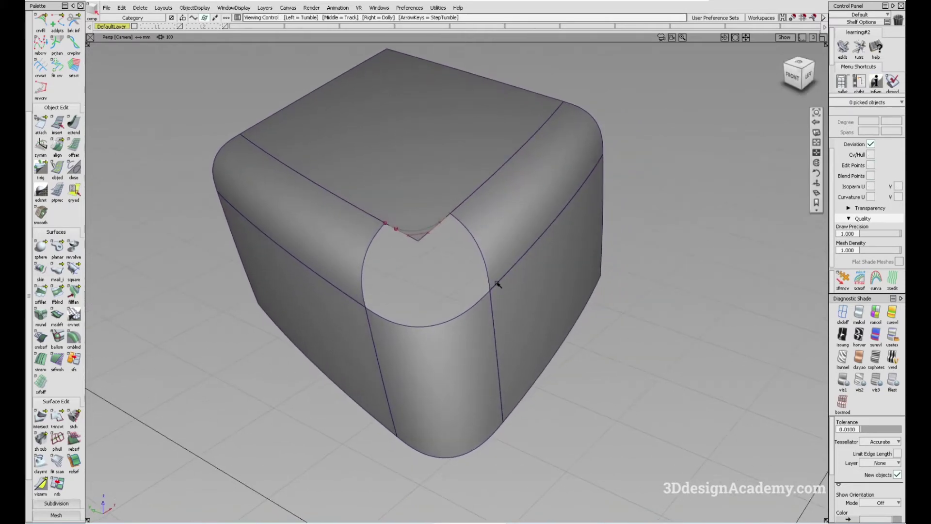
pyautogui.click(842, 313)
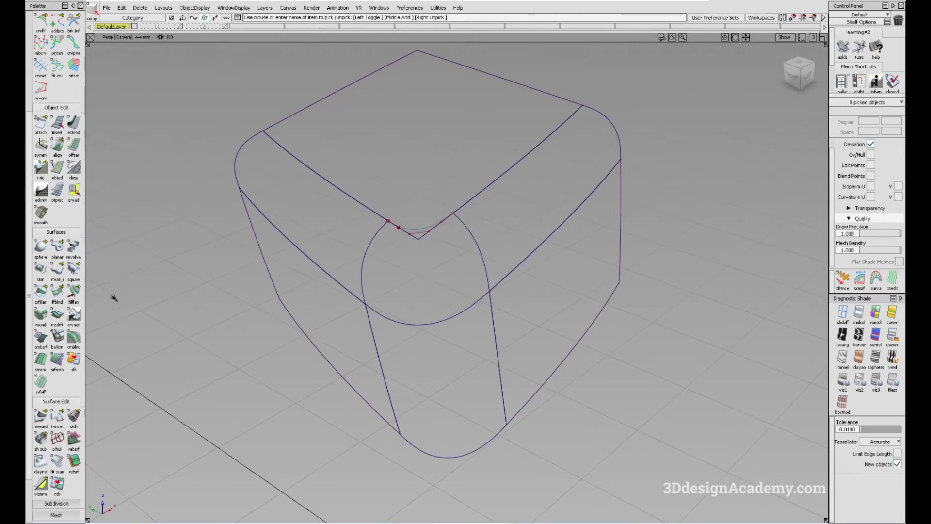
pyautogui.click(75, 270)
pyautogui.keyDown('alt'); pyautogui.keyDown('shift'); pyautogui.moveTo(374, 260); pyautogui.dragTo(388, 279); pyautogui.keyUp('shift'); pyautogui.keyUp('alt')
pyautogui.keyDown('alt'); pyautogui.keyDown('shift'); pyautogui.moveTo(320, 347); pyautogui.dragTo(362, 395); pyautogui.keyUp('shift'); pyautogui.keyUp('alt')
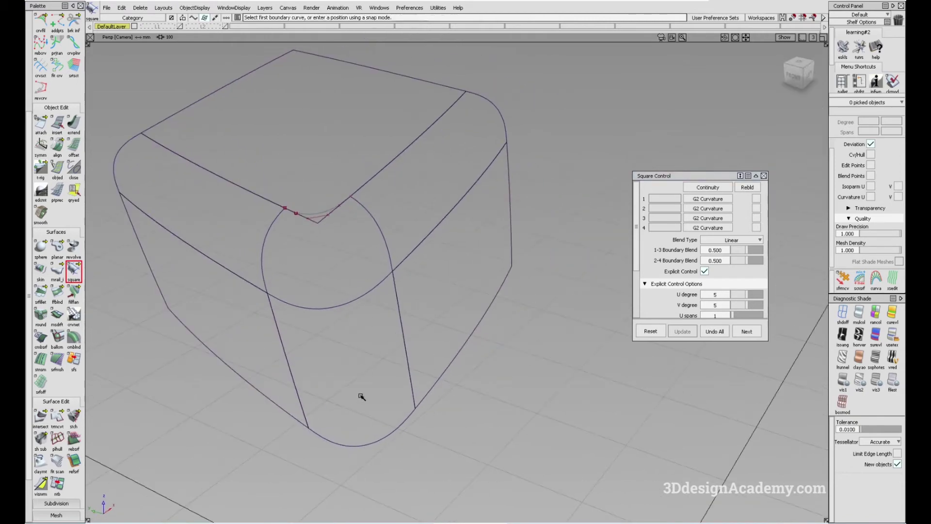
# Align the lower edge of the right-hand converted fillet to the adjoining side face with G2 continuity
pyautogui.click(57, 145)
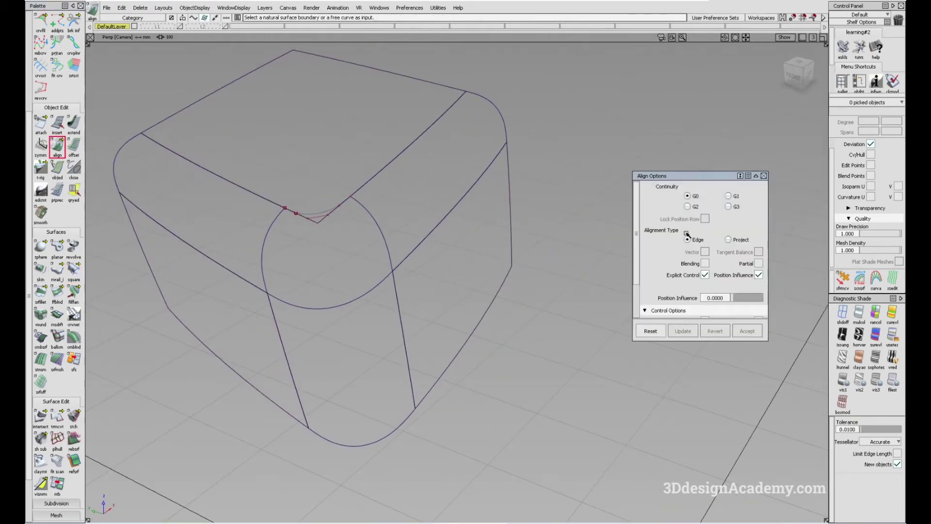
pyautogui.click(688, 206)
pyautogui.keyDown('alt'); pyautogui.keyDown('shift'); pyautogui.moveTo(500, 220); pyautogui.dragTo(383, 294); pyautogui.keyUp('shift'); pyautogui.keyUp('alt')
pyautogui.click(457, 201)
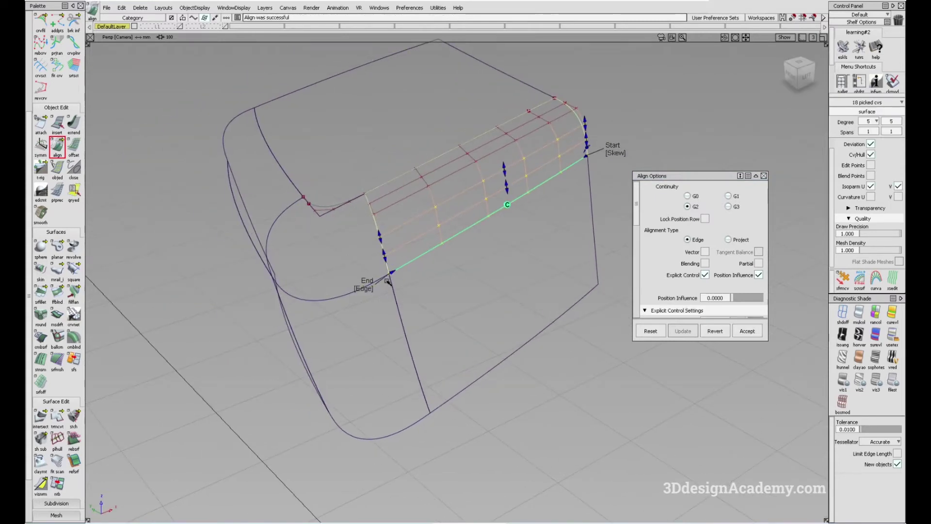
# Align the lower edge of the left-hand converted fillet to the front face with G2 continuity
pyautogui.click(258, 305)
pyautogui.keyDown('alt'); pyautogui.keyDown('shift'); pyautogui.moveTo(258, 305); pyautogui.dragTo(300, 276); pyautogui.keyUp('shift'); pyautogui.keyUp('alt')
pyautogui.click(241, 293)
pyautogui.click(303, 311)
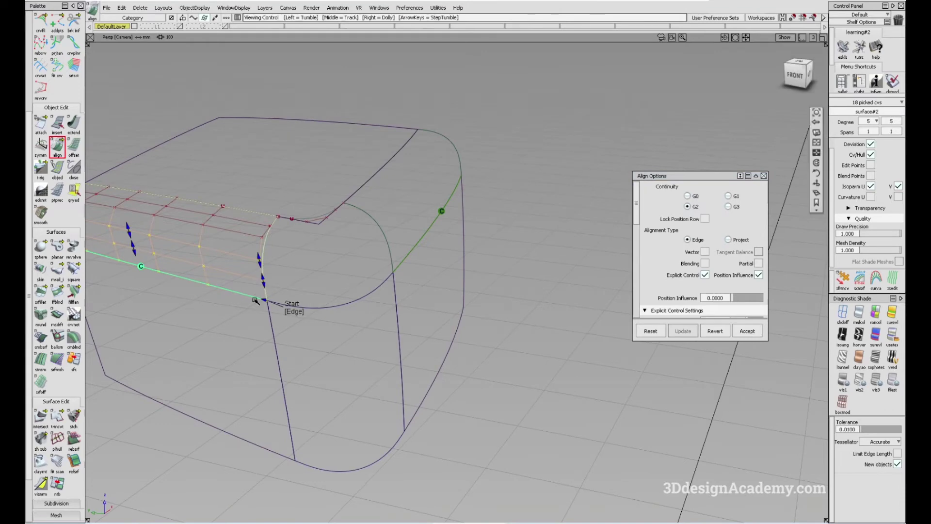
pyautogui.keyDown('alt'); pyautogui.keyDown('shift'); pyautogui.moveTo(256, 300); pyautogui.dragTo(262, 295, button='right'); pyautogui.keyUp('shift'); pyautogui.keyUp('alt')
pyautogui.click(112, 243)
pyautogui.click(112, 243)
pyautogui.keyDown('alt'); pyautogui.keyDown('shift'); pyautogui.moveTo(300, 274); pyautogui.dragTo(343, 317); pyautogui.keyUp('shift'); pyautogui.keyUp('alt')
pyautogui.keyDown('ctrl'); pyautogui.keyDown('shift'); pyautogui.moveTo(343, 317); pyautogui.dragTo(343, 280); pyautogui.keyUp('shift'); pyautogui.keyUp('ctrl')
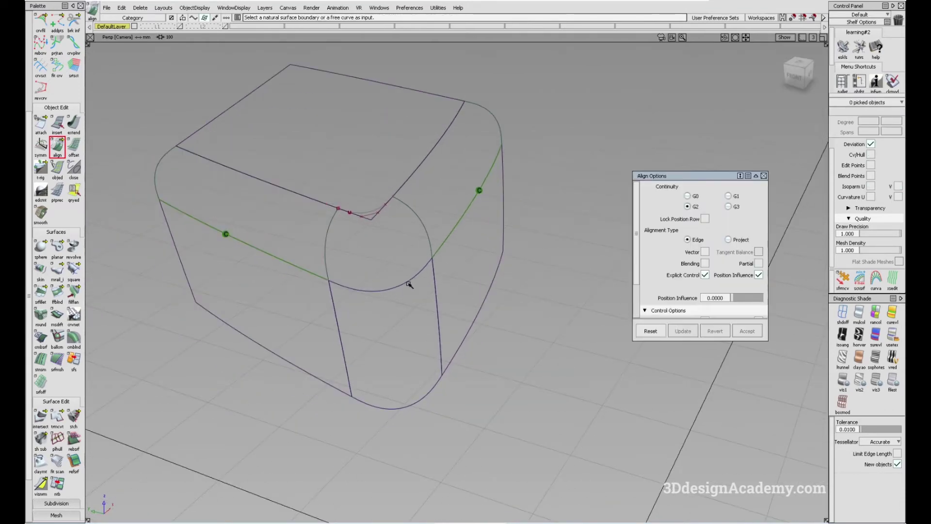
# Align the upper edge of the right-hand fillet to the top face with G2 continuity and the Partial option on
pyautogui.keyDown('alt'); pyautogui.keyDown('shift'); pyautogui.moveTo(416, 284); pyautogui.dragTo(455, 276); pyautogui.keyUp('shift'); pyautogui.keyUp('alt')
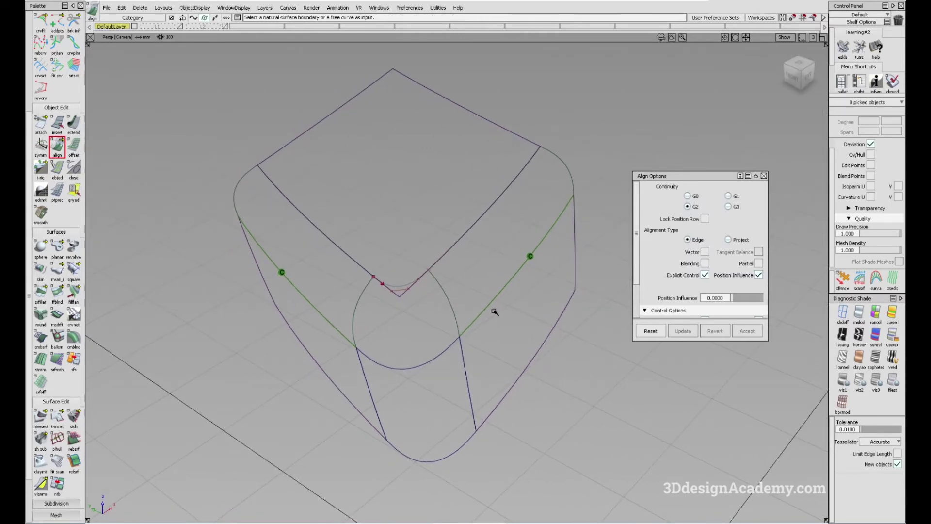
pyautogui.keyDown('alt'); pyautogui.keyDown('shift'); pyautogui.moveTo(517, 306); pyautogui.dragTo(506, 306); pyautogui.keyUp('shift'); pyautogui.keyUp('alt')
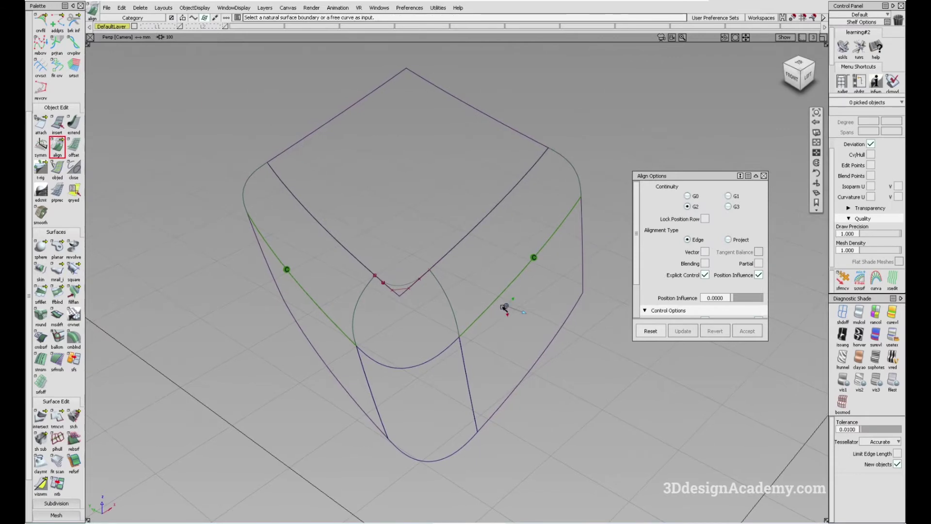
pyautogui.click(488, 217)
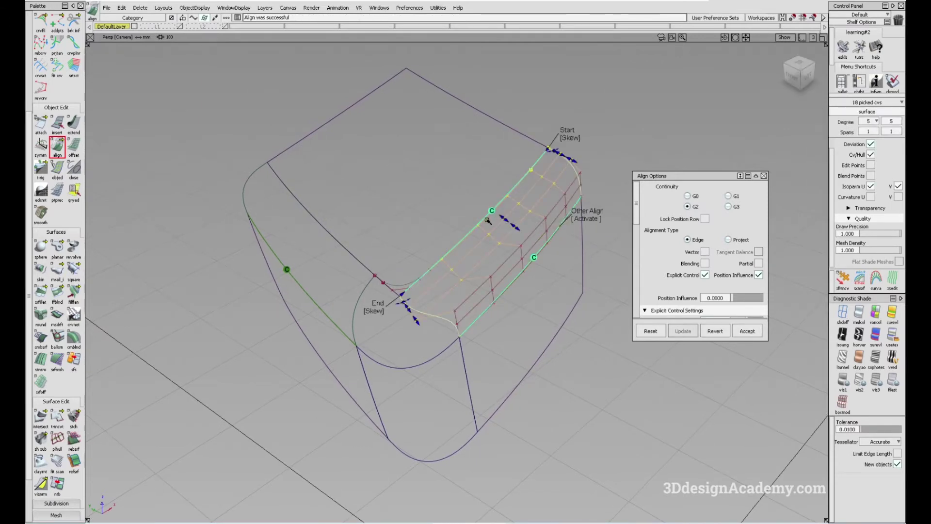
pyautogui.keyDown('alt'); pyautogui.keyDown('shift'); pyautogui.moveTo(623, 271); pyautogui.dragTo(501, 257); pyautogui.keyUp('shift'); pyautogui.keyUp('alt')
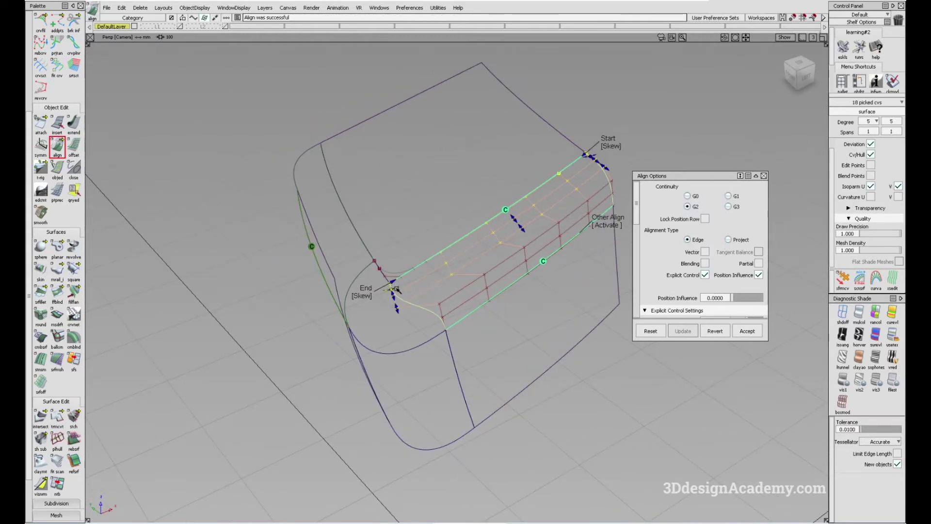
pyautogui.click(760, 264)
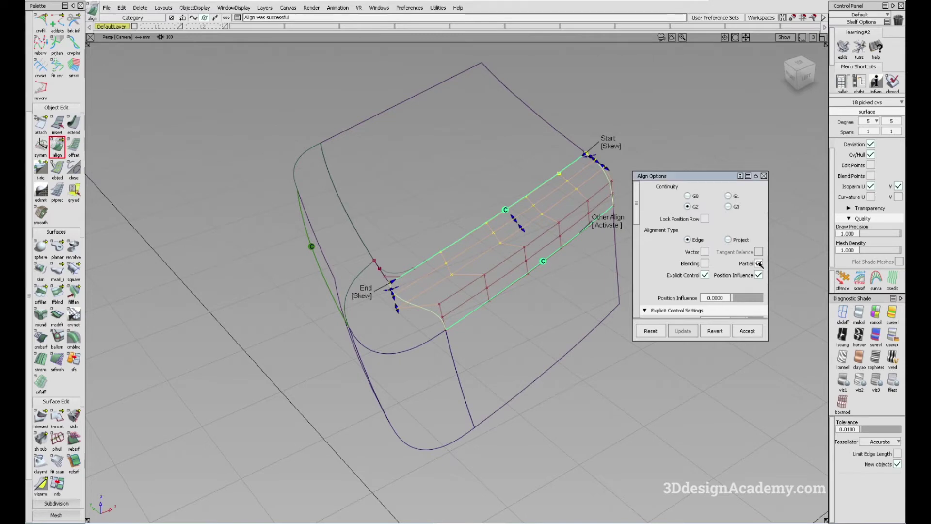
pyautogui.keyDown('alt'); pyautogui.keyDown('shift'); pyautogui.moveTo(557, 289); pyautogui.dragTo(402, 330); pyautogui.keyUp('shift'); pyautogui.keyUp('alt')
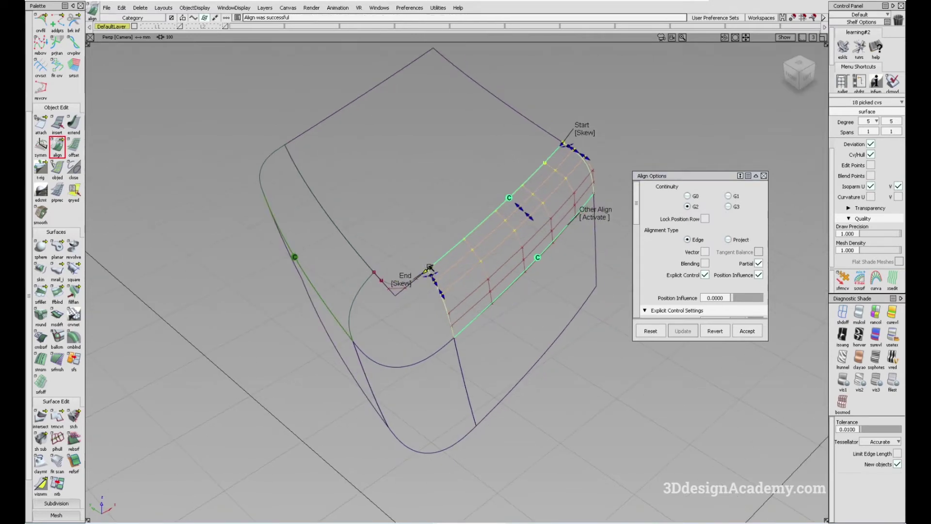
pyautogui.keyDown('alt'); pyautogui.keyDown('shift'); pyautogui.moveTo(507, 306); pyautogui.dragTo(538, 301); pyautogui.keyUp('shift'); pyautogui.keyUp('alt')
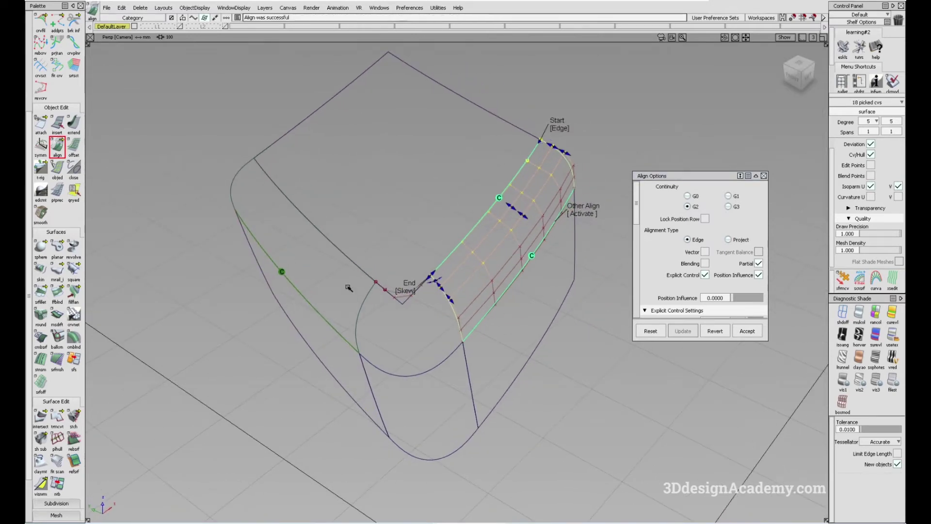
# Align the upper edge of the left-hand fillet to the top face with G2 continuity and Partial alignment
pyautogui.keyDown('ctrl'); pyautogui.keyDown('shift'); pyautogui.moveTo(347, 287); pyautogui.dragTo(340, 235); pyautogui.keyUp('shift'); pyautogui.keyUp('ctrl')
pyautogui.click(338, 248)
pyautogui.click(339, 249)
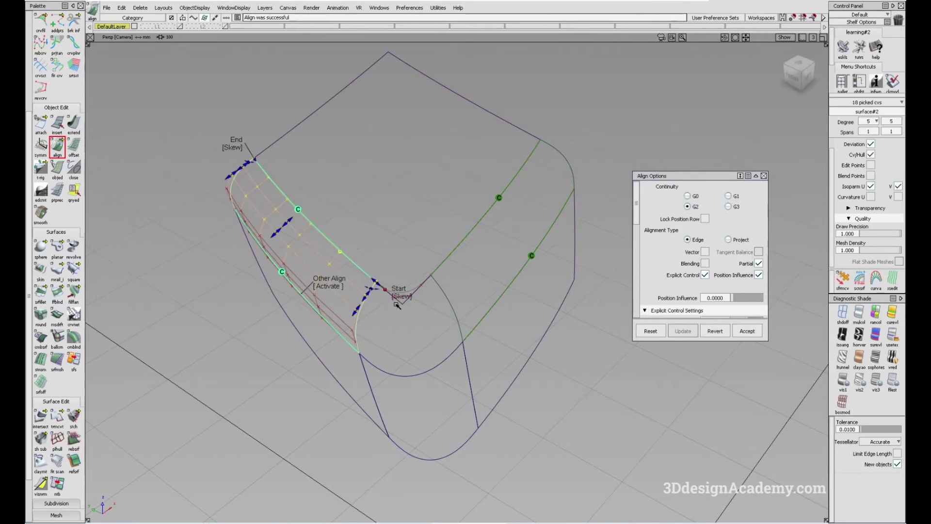
pyautogui.click(404, 298)
pyautogui.click(234, 149)
pyautogui.keyDown('alt'); pyautogui.keyDown('shift'); pyautogui.moveTo(391, 283); pyautogui.dragTo(407, 293); pyautogui.keyUp('shift'); pyautogui.keyUp('alt')
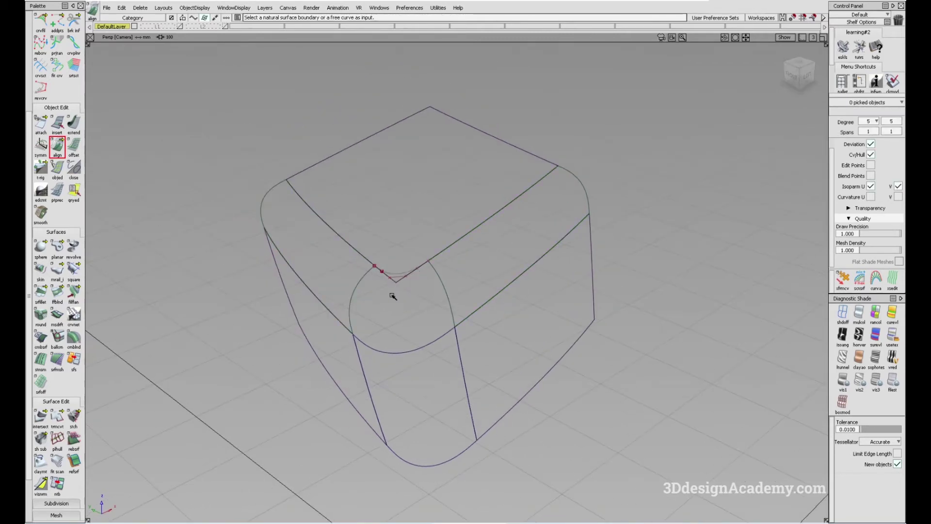
# Select all of the model's surfaces and delete their construction history
pyautogui.keyDown('ctrl'); pyautogui.keyDown('shift'); pyautogui.moveTo(431, 226); pyautogui.dragTo(472, 187); pyautogui.keyUp('shift'); pyautogui.keyUp('ctrl')
pyautogui.moveTo(514, 206); pyautogui.dragTo(262, 416)
pyautogui.keyDown('alt'); pyautogui.keyDown('shift'); pyautogui.moveTo(264, 279); pyautogui.dragTo(299, 269); pyautogui.keyUp('shift'); pyautogui.keyUp('alt')
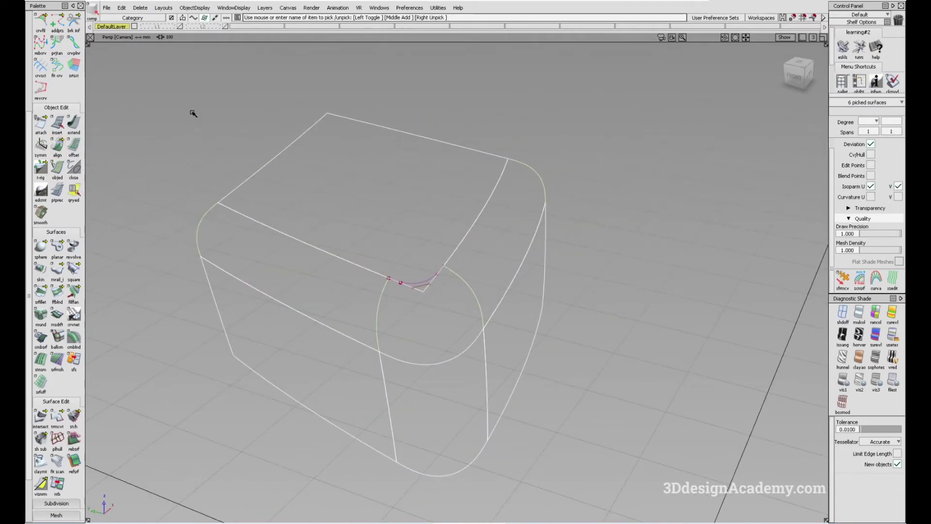
pyautogui.click(140, 8)
pyautogui.click(145, 29)
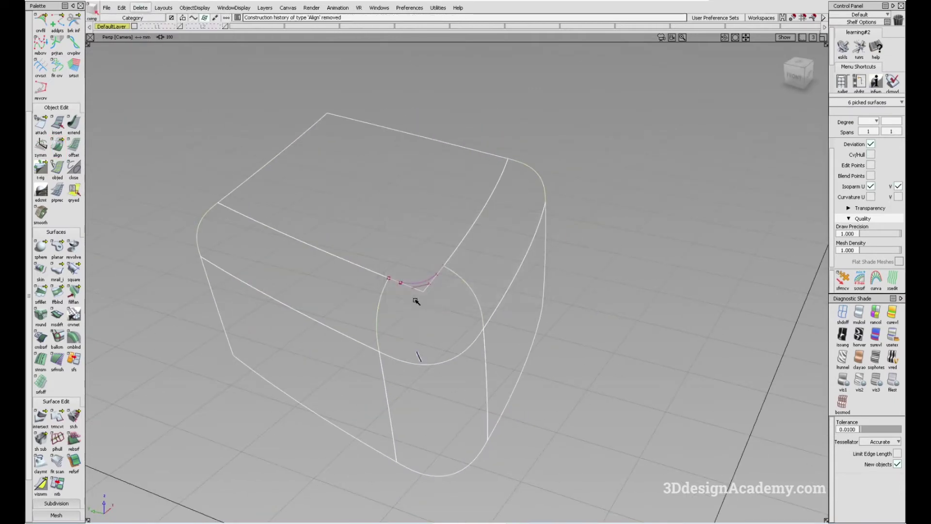
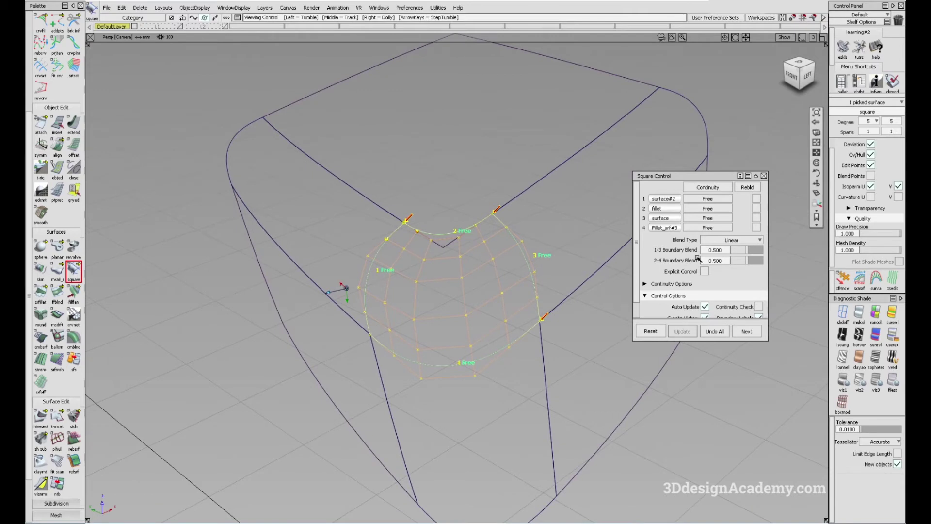
# Set the corner Square surface's boundary continuity to G2 Curvature and enable explicit control with degree 5 and 1 span in U and V
pyautogui.click(719, 189)
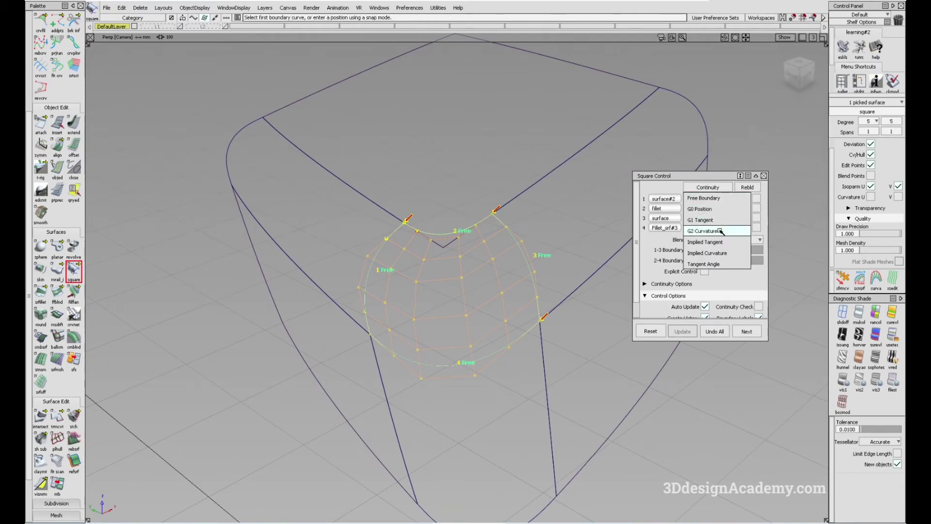
pyautogui.click(719, 234)
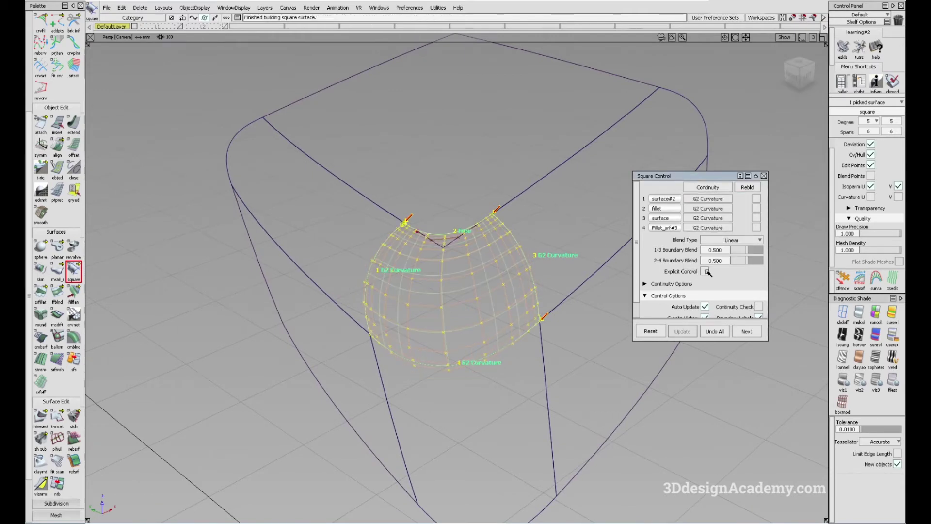
pyautogui.click(707, 271)
pyautogui.keyDown('alt'); pyautogui.keyDown('shift'); pyautogui.moveTo(417, 335); pyautogui.dragTo(464, 301); pyautogui.keyUp('shift'); pyautogui.keyUp('alt')
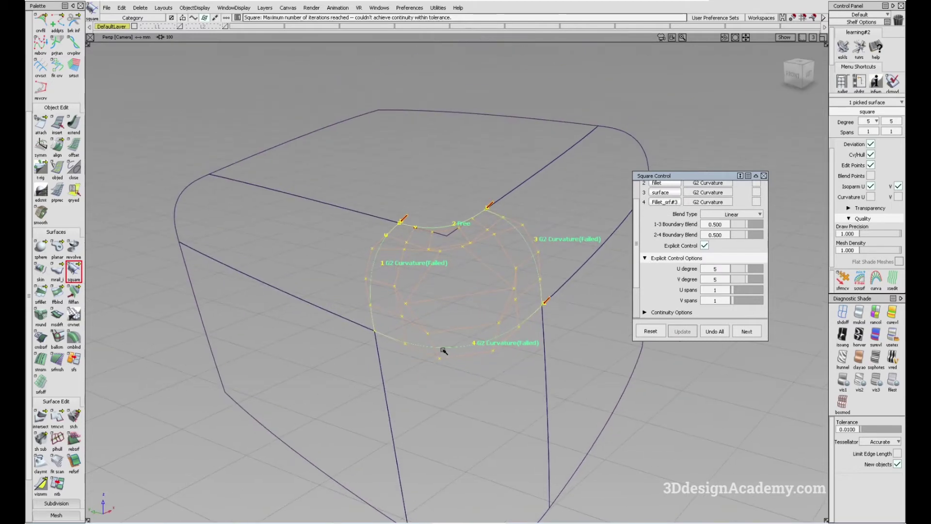
pyautogui.scroll(2, 722, 262)
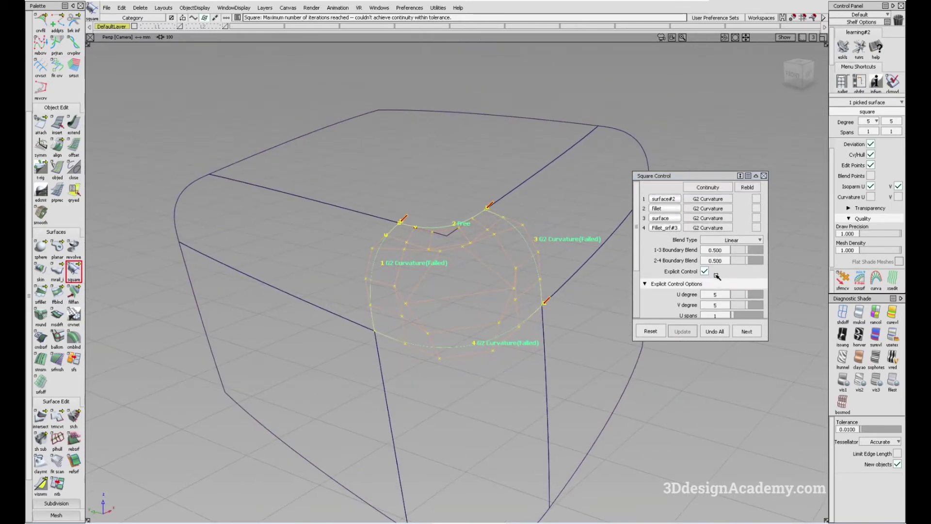
pyautogui.moveTo(436, 311)
pyautogui.keyDown('alt'); pyautogui.keyDown('shift'); pyautogui.mouseDown()
pyautogui.moveTo(551, 312)
pyautogui.moveTo(456, 248)
pyautogui.moveTo(480, 326)
pyautogui.moveTo(548, 306)
pyautogui.moveTo(503, 322)
pyautogui.moveTo(530, 309)
pyautogui.moveTo(466, 299)
pyautogui.mouseUp(); pyautogui.keyUp('shift'); pyautogui.keyUp('alt')
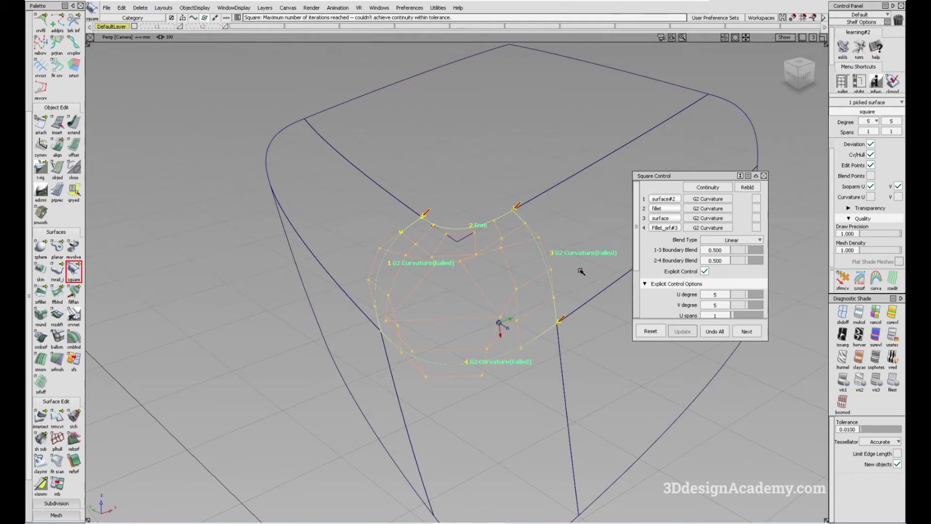
# Display the CVs and hulls of the right-hand fillet surface and clear the selection
pyautogui.keyDown('alt'); pyautogui.keyDown('shift'); pyautogui.moveTo(581, 273); pyautogui.dragTo(517, 278, button='middle'); pyautogui.keyUp('shift'); pyautogui.keyUp('alt')
pyautogui.keyDown('ctrl'); pyautogui.keyDown('shift'); pyautogui.moveTo(565, 322); pyautogui.dragTo(600, 183); pyautogui.keyUp('shift'); pyautogui.keyUp('ctrl')
pyautogui.click(548, 249)
pyautogui.keyDown('ctrl'); pyautogui.keyDown('shift'); pyautogui.moveTo(484, 362); pyautogui.dragTo(464, 321); pyautogui.keyUp('shift'); pyautogui.keyUp('ctrl')
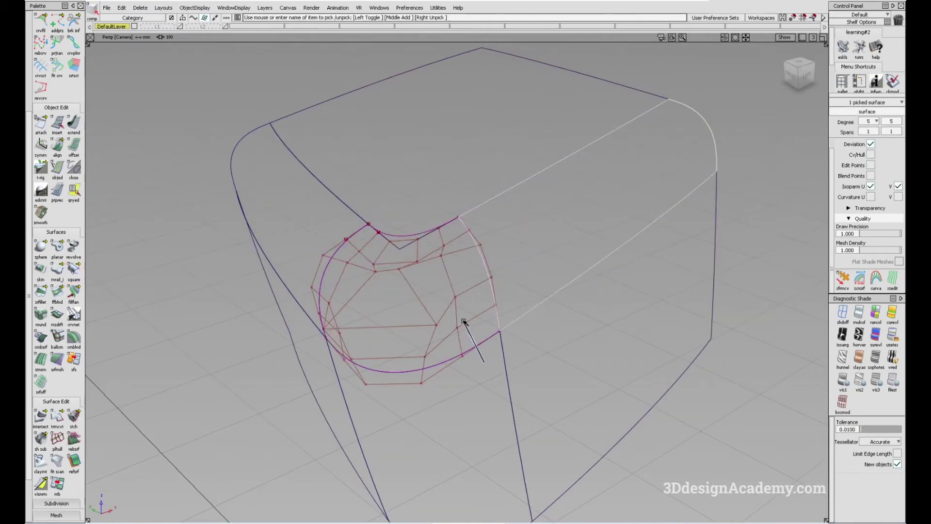
pyautogui.keyDown('ctrl'); pyautogui.keyDown('shift'); pyautogui.moveTo(536, 295); pyautogui.dragTo(532, 257); pyautogui.keyUp('shift'); pyautogui.keyUp('ctrl')
pyautogui.click(541, 237)
pyautogui.moveTo(477, 223)
pyautogui.keyDown('ctrl'); pyautogui.keyDown('shift'); pyautogui.mouseDown(button='right')
pyautogui.moveTo(513, 250)
pyautogui.moveTo(494, 246)
pyautogui.moveTo(493, 267)
pyautogui.moveTo(500, 261)
pyautogui.mouseUp(button='right'); pyautogui.keyUp('shift'); pyautogui.keyUp('ctrl')
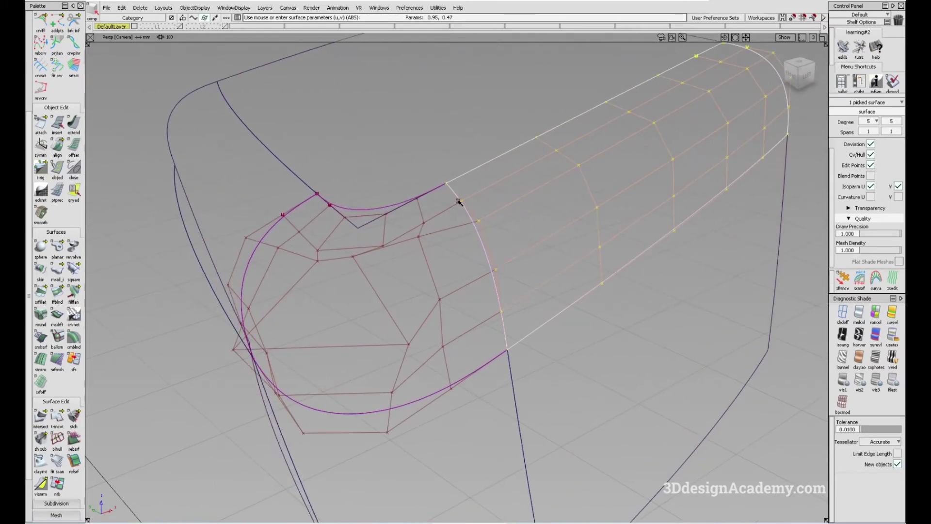
pyautogui.keyDown('ctrl'); pyautogui.keyDown('shift'); pyautogui.moveTo(441, 252); pyautogui.dragTo(476, 202); pyautogui.keyUp('shift'); pyautogui.keyUp('ctrl')
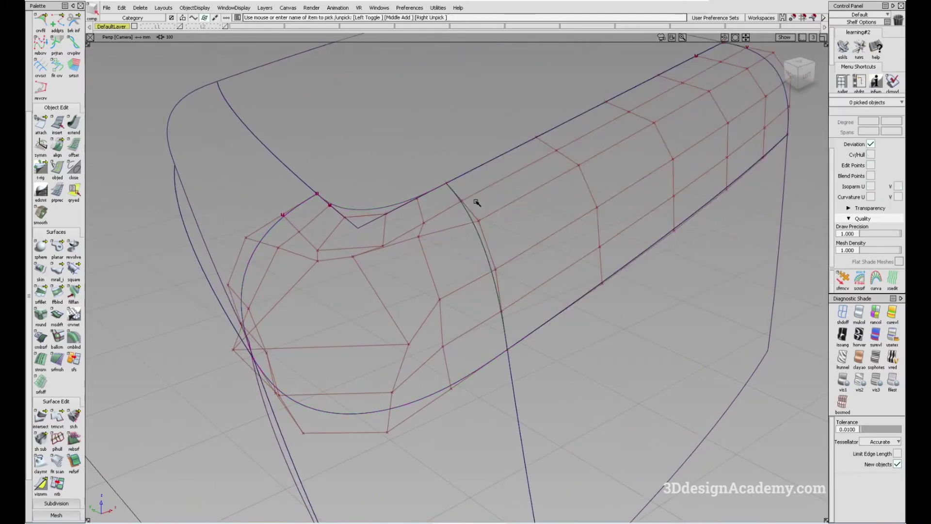
pyautogui.click(456, 228)
# Query-edit the corner Square surface and expand its Continuity Options and Colinear Options
pyautogui.keyDown('alt'); pyautogui.keyDown('shift'); pyautogui.moveTo(457, 322); pyautogui.dragTo(380, 321); pyautogui.keyUp('shift'); pyautogui.keyUp('alt')
pyautogui.keyDown('alt'); pyautogui.keyDown('shift'); pyautogui.moveTo(525, 293); pyautogui.dragTo(499, 242); pyautogui.keyUp('shift'); pyautogui.keyUp('alt')
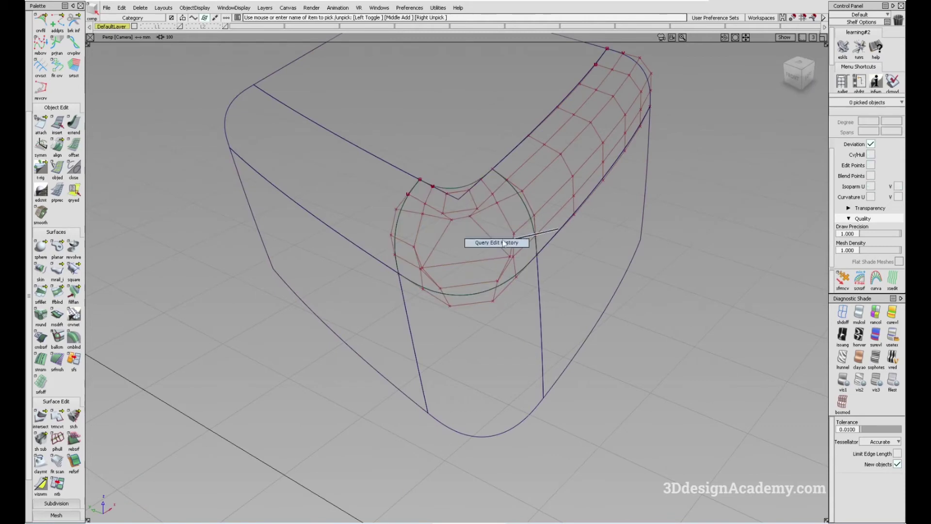
pyautogui.click(499, 244)
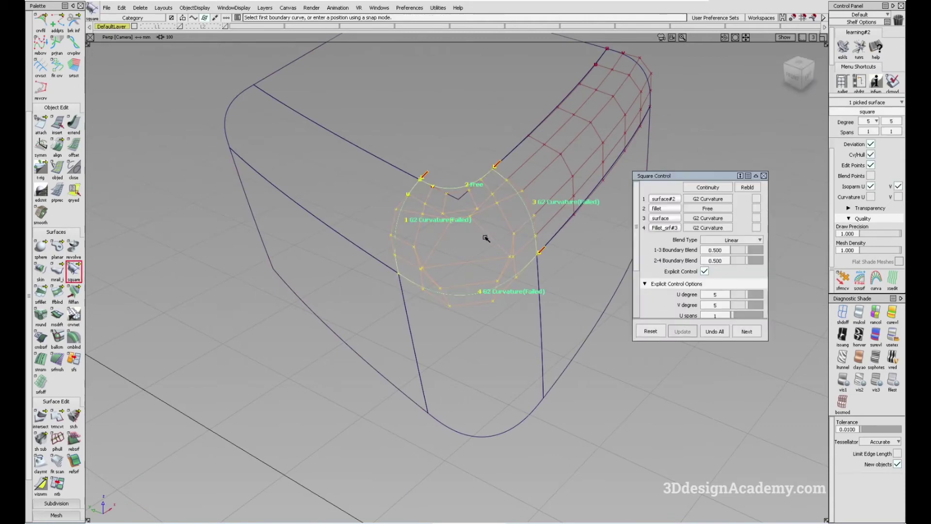
pyautogui.scroll(5, 505, 250)
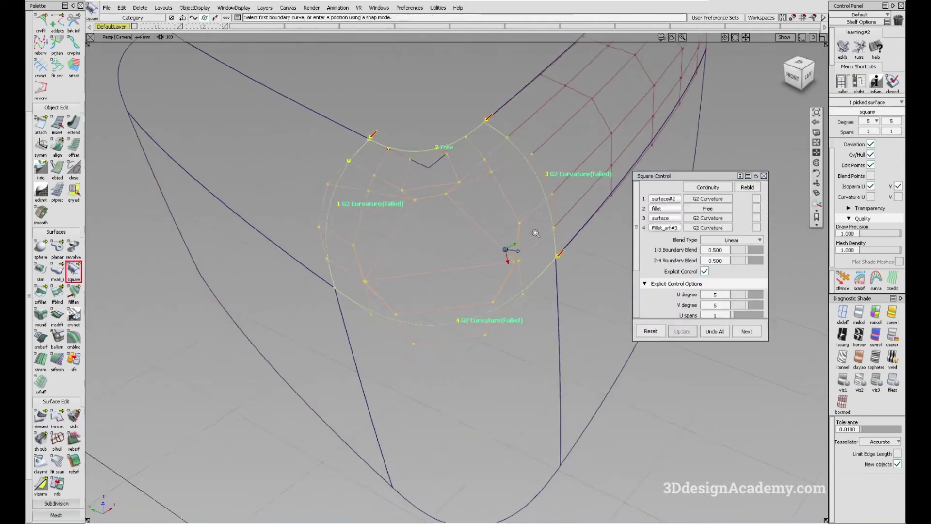
pyautogui.scroll(-3, 692, 241)
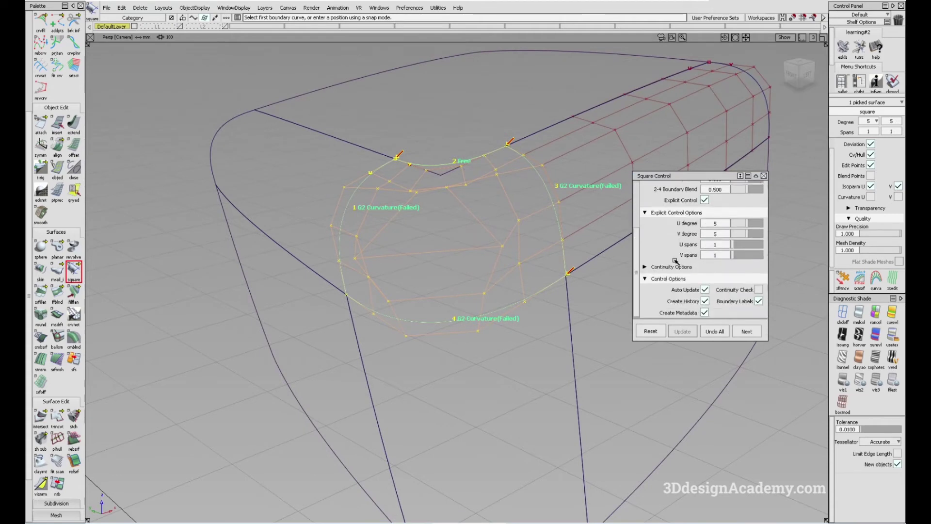
pyautogui.scroll(2, 710, 250)
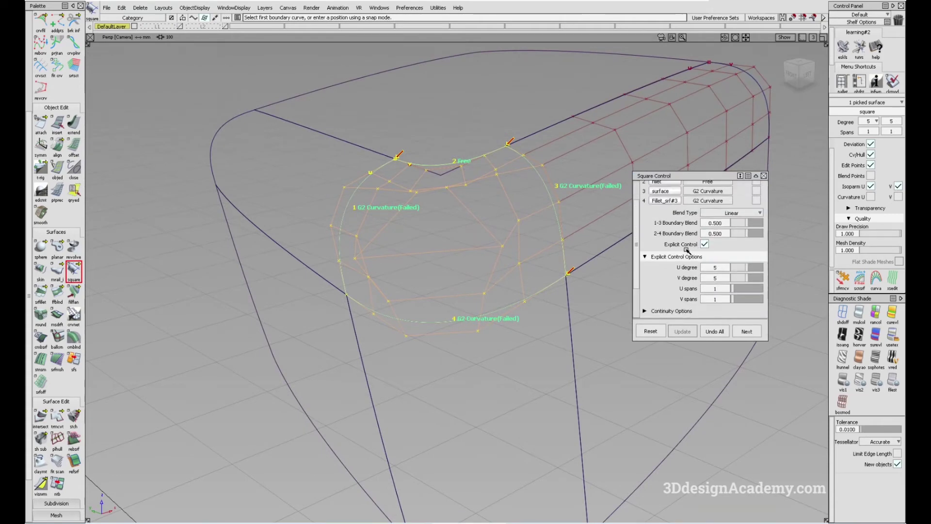
pyautogui.scroll(-2, 687, 250)
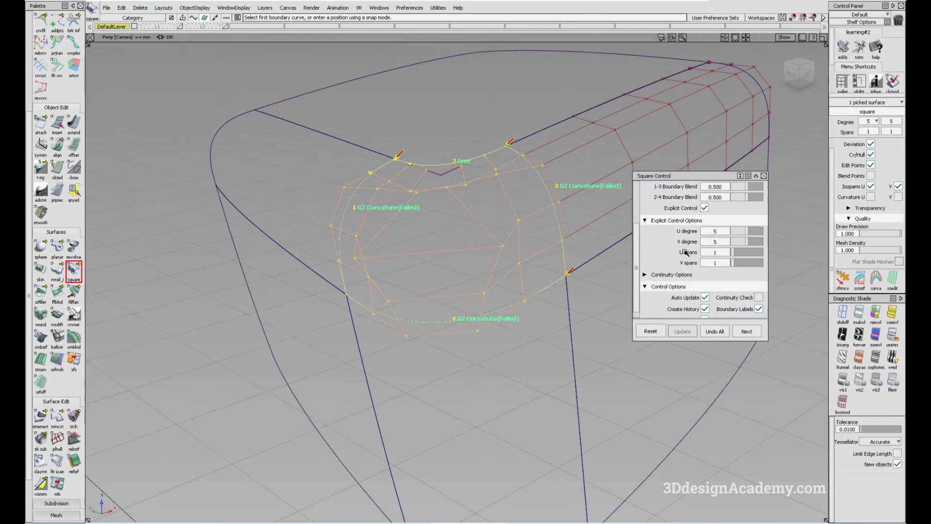
pyautogui.click(673, 275)
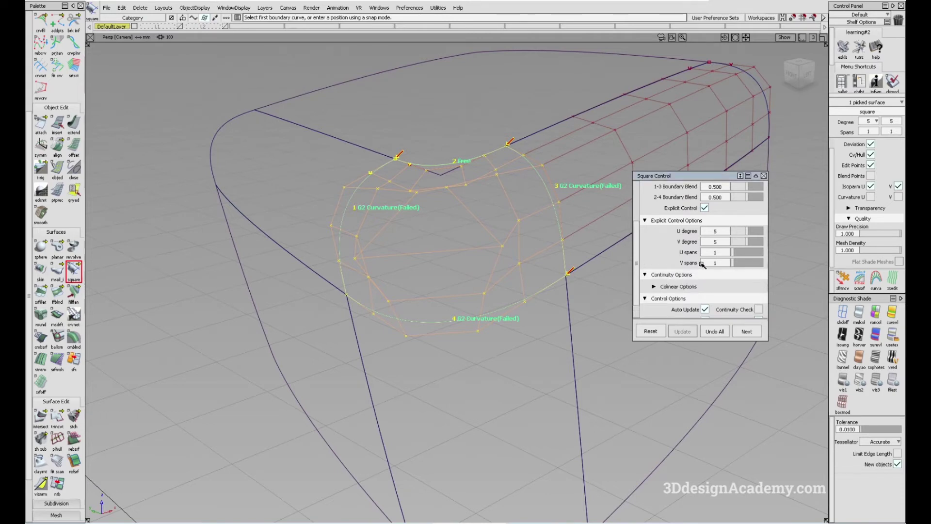
pyautogui.scroll(-1, 707, 250)
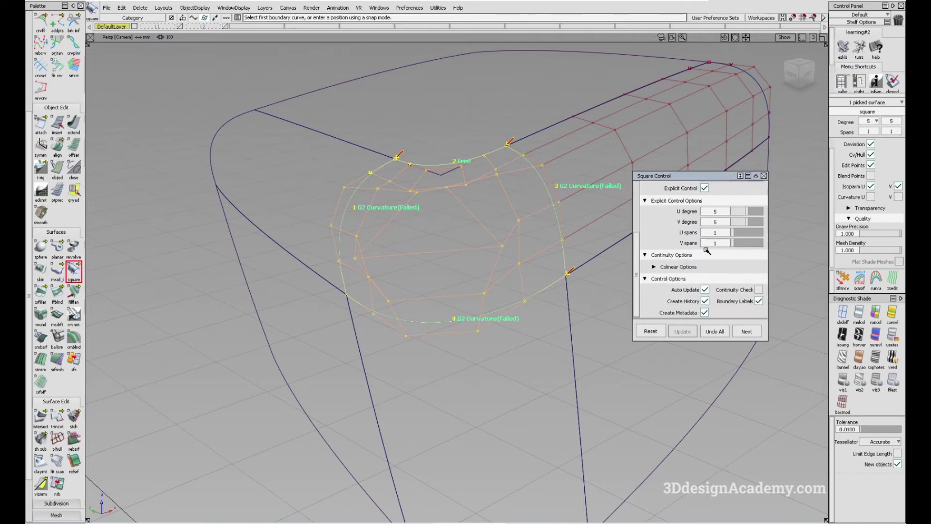
pyautogui.click(688, 269)
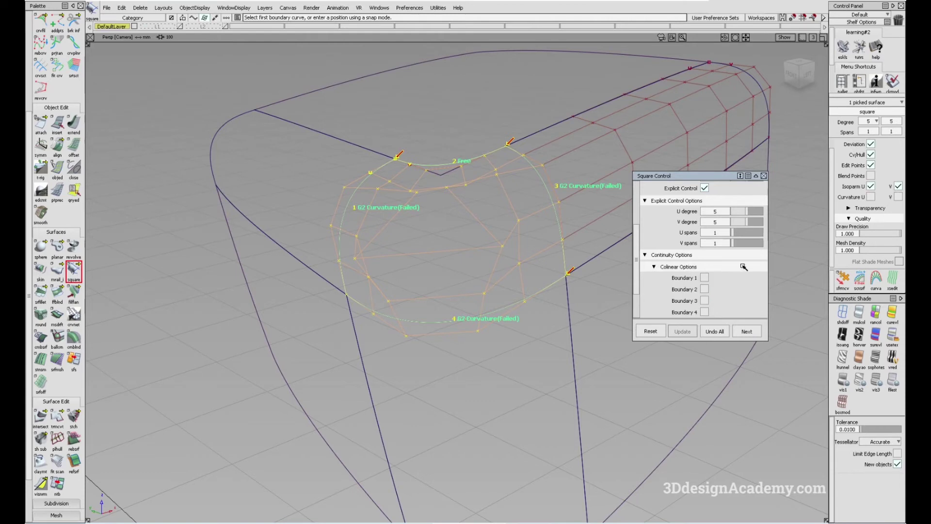
pyautogui.scroll(-1, 742, 270)
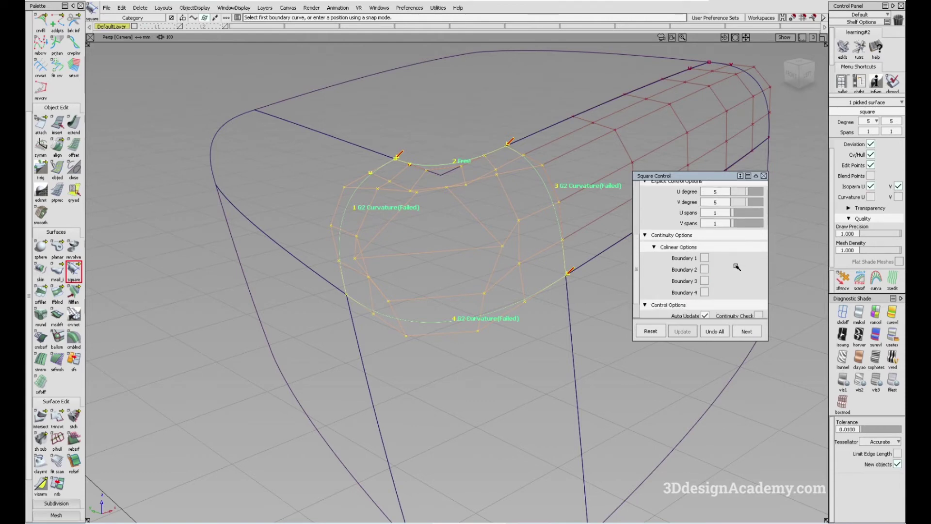
pyautogui.scroll(2, 735, 265)
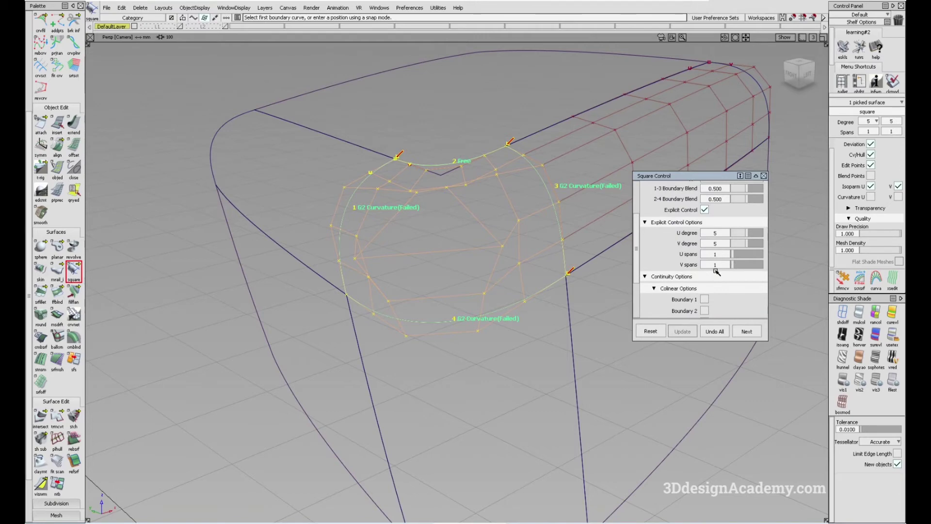
# Display the CVs and hulls of the left-hand fillet surface and reopen the corner Square surface with Query Edit
pyautogui.keyDown('alt'); pyautogui.keyDown('shift'); pyautogui.moveTo(540, 224); pyautogui.dragTo(452, 249); pyautogui.keyUp('shift'); pyautogui.keyUp('alt')
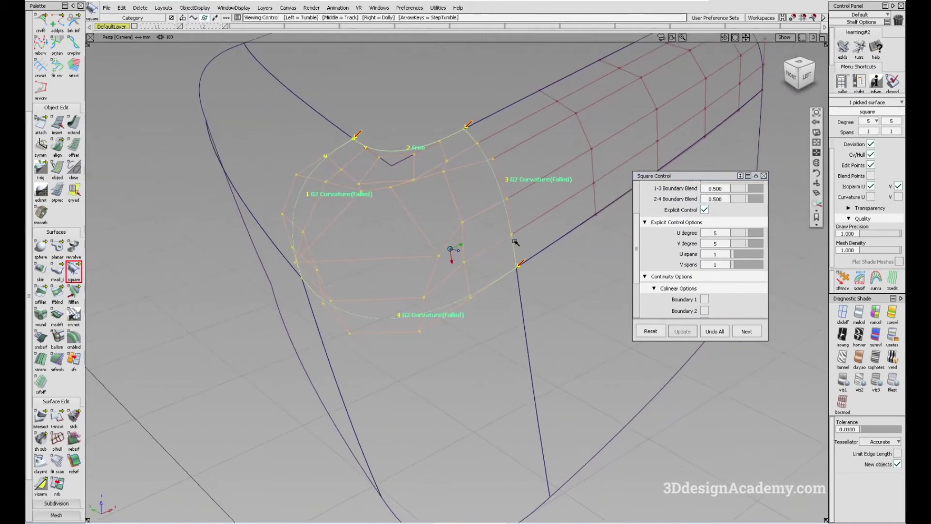
pyautogui.scroll(-1, 706, 281)
pyautogui.keyDown('alt'); pyautogui.keyDown('shift'); pyautogui.moveTo(545, 172); pyautogui.dragTo(494, 182); pyautogui.keyUp('shift'); pyautogui.keyUp('alt')
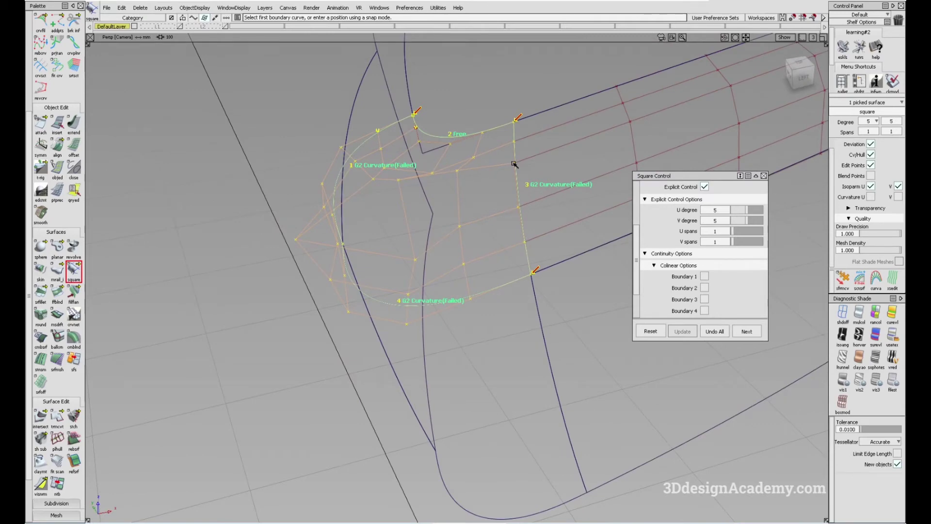
pyautogui.keyDown('alt'); pyautogui.keyDown('shift'); pyautogui.moveTo(586, 218); pyautogui.dragTo(428, 252); pyautogui.keyUp('shift'); pyautogui.keyUp('alt')
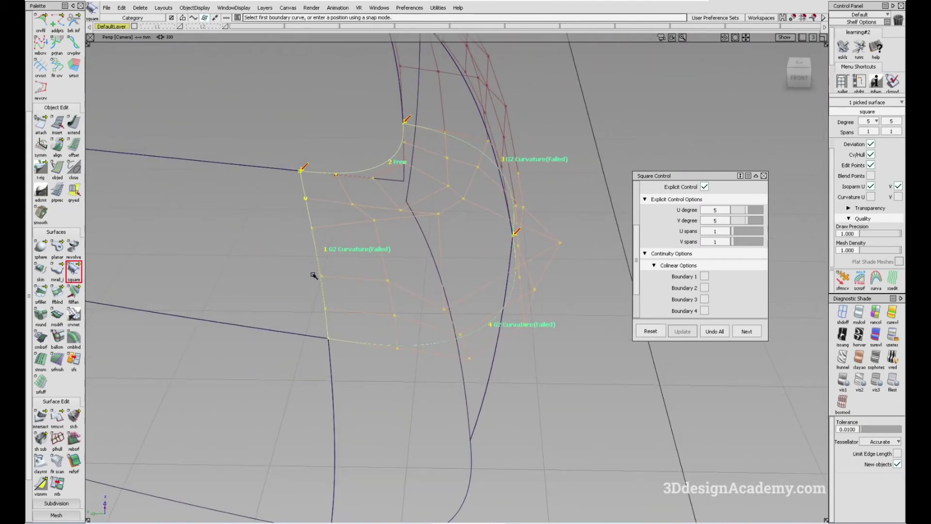
pyautogui.keyDown('alt'); pyautogui.keyDown('shift'); pyautogui.moveTo(289, 283); pyautogui.dragTo(319, 325); pyautogui.keyUp('shift'); pyautogui.keyUp('alt')
pyautogui.keyDown('ctrl'); pyautogui.keyDown('shift'); pyautogui.moveTo(319, 325); pyautogui.dragTo(329, 234); pyautogui.keyUp('shift'); pyautogui.keyUp('ctrl')
pyautogui.click(327, 272)
pyautogui.keyDown('alt'); pyautogui.keyDown('shift'); pyautogui.moveTo(381, 267); pyautogui.dragTo(339, 267, button='right'); pyautogui.keyUp('shift'); pyautogui.keyUp('alt')
pyautogui.keyDown('ctrl'); pyautogui.keyDown('shift'); pyautogui.moveTo(411, 319); pyautogui.dragTo(411, 231); pyautogui.keyUp('shift'); pyautogui.keyUp('ctrl')
pyautogui.keyDown('ctrl'); pyautogui.keyDown('shift'); pyautogui.moveTo(436, 234); pyautogui.dragTo(506, 234); pyautogui.keyUp('shift'); pyautogui.keyUp('ctrl')
pyautogui.click(460, 214)
# Set the corner Square surface's boundary continuity to Free and compare its hulls with those of the adjoining fillets
pyautogui.scroll(1, 714, 234)
pyautogui.scroll(5, 716, 235)
pyautogui.click(719, 188)
pyautogui.click(721, 201)
pyautogui.keyDown('alt'); pyautogui.keyDown('shift'); pyautogui.moveTo(368, 243); pyautogui.dragTo(391, 252); pyautogui.keyUp('shift'); pyautogui.keyUp('alt')
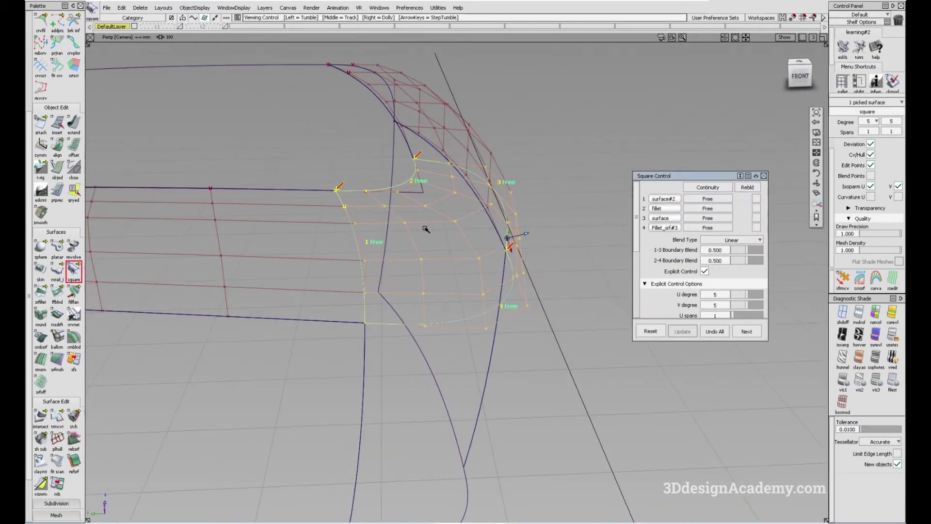
pyautogui.keyDown('alt'); pyautogui.keyDown('shift'); pyautogui.moveTo(444, 297); pyautogui.dragTo(394, 302); pyautogui.keyUp('shift'); pyautogui.keyUp('alt')
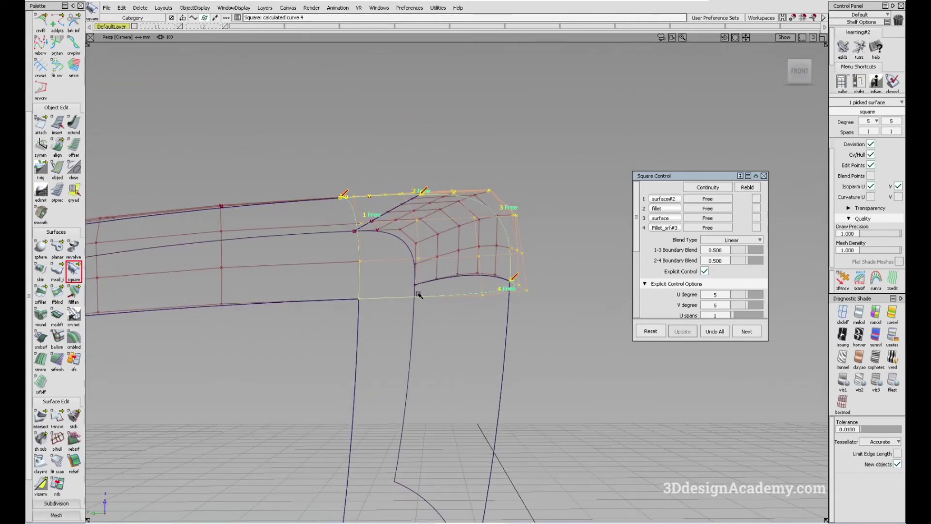
pyautogui.keyDown('alt'); pyautogui.keyDown('shift'); pyautogui.moveTo(482, 297); pyautogui.dragTo(395, 305); pyautogui.keyUp('shift'); pyautogui.keyUp('alt')
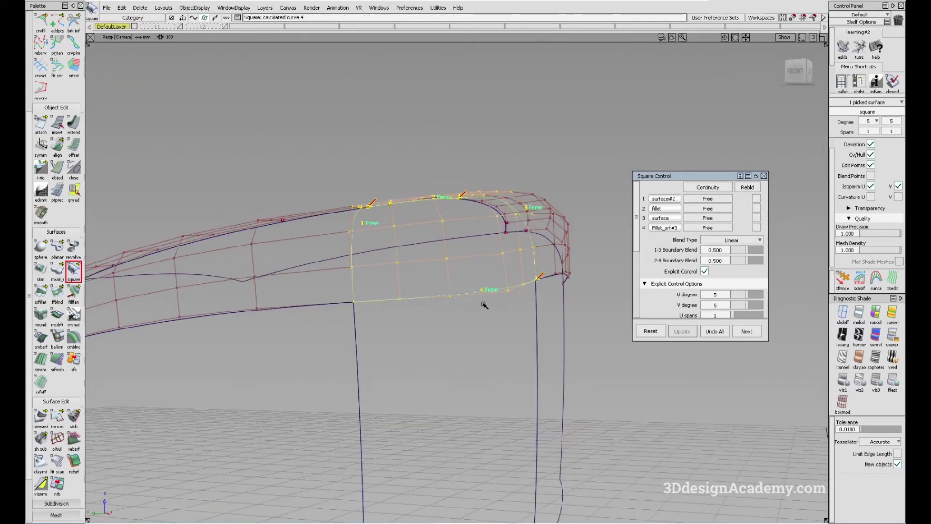
pyautogui.click(401, 312)
pyautogui.keyDown('alt'); pyautogui.keyDown('shift'); pyautogui.moveTo(485, 297); pyautogui.dragTo(438, 253); pyautogui.keyUp('shift'); pyautogui.keyUp('alt')
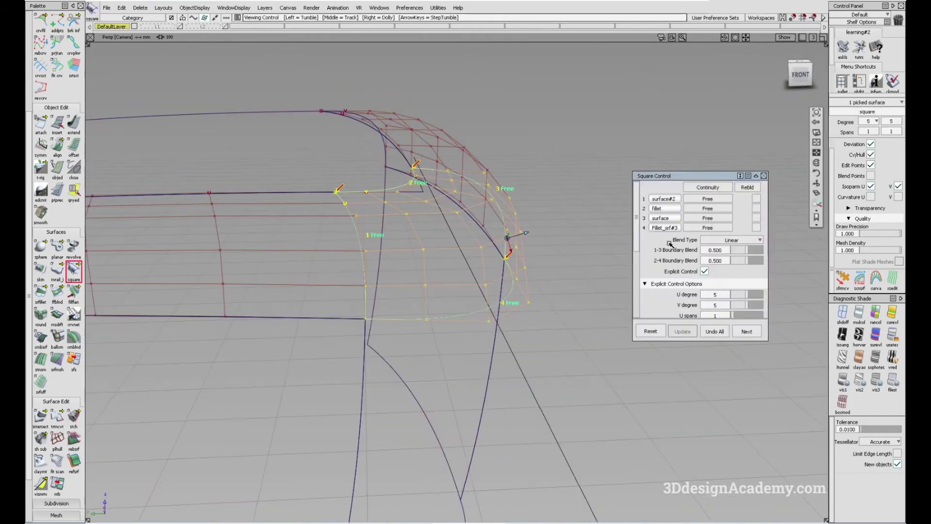
pyautogui.scroll(-5, 717, 266)
pyautogui.scroll(5, 721, 276)
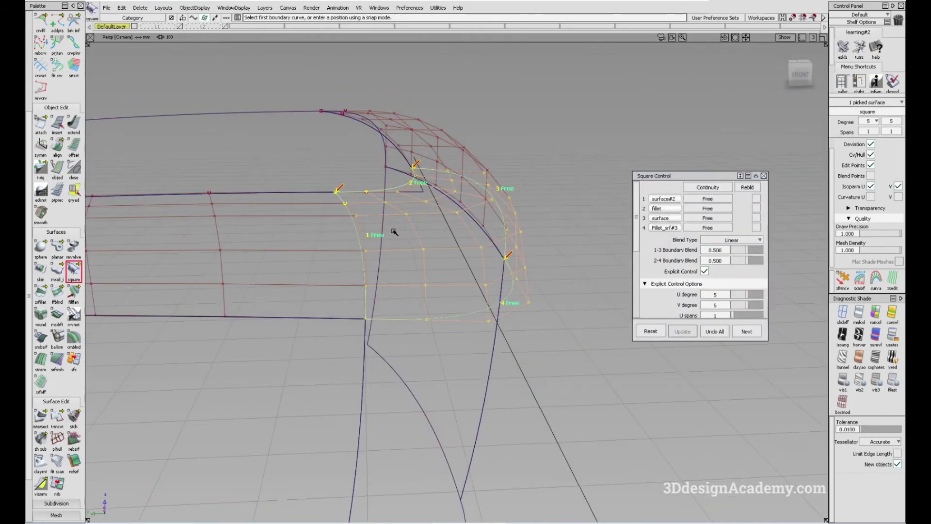
# Set the corner Square surface's boundary continuity to G2 Curvature and enable the colinear option for Boundary 1
pyautogui.click(712, 201)
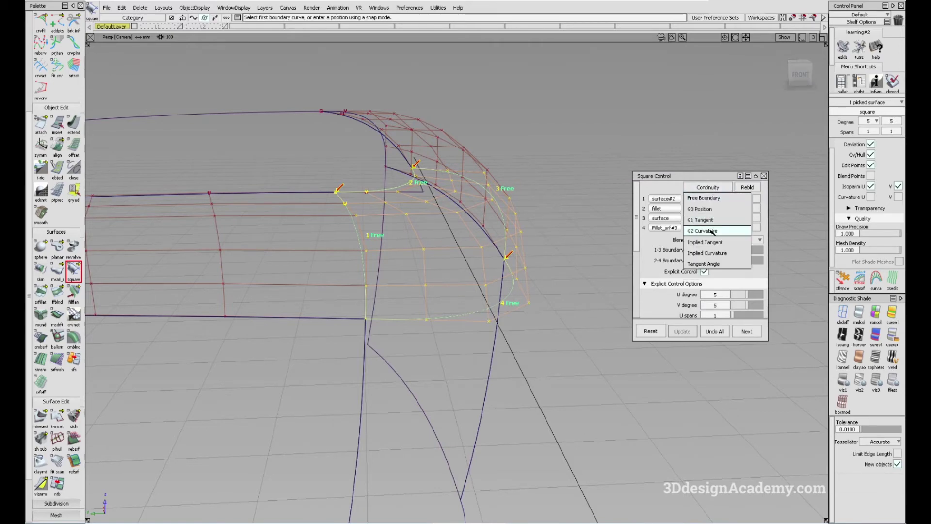
pyautogui.click(708, 231)
pyautogui.keyDown('alt'); pyautogui.keyDown('shift'); pyautogui.moveTo(383, 269); pyautogui.dragTo(431, 269); pyautogui.keyUp('shift'); pyautogui.keyUp('alt')
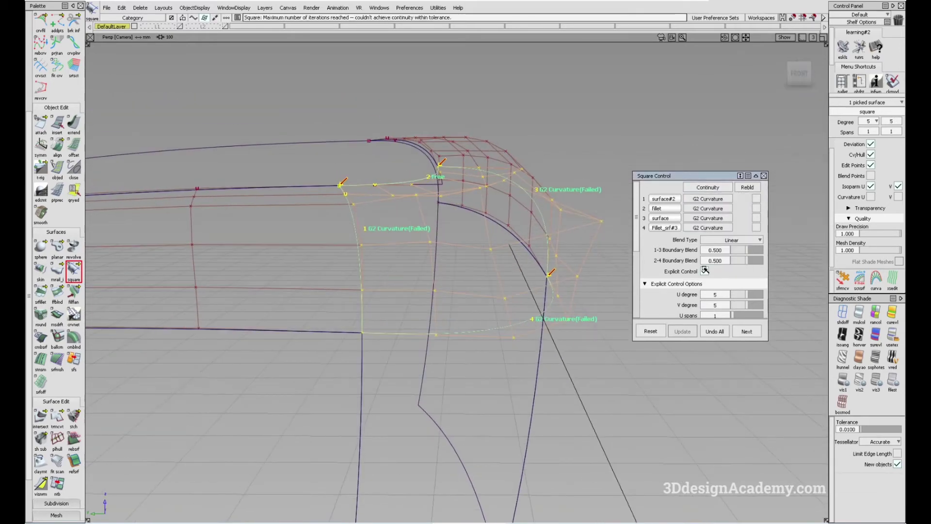
pyautogui.scroll(-3, 713, 265)
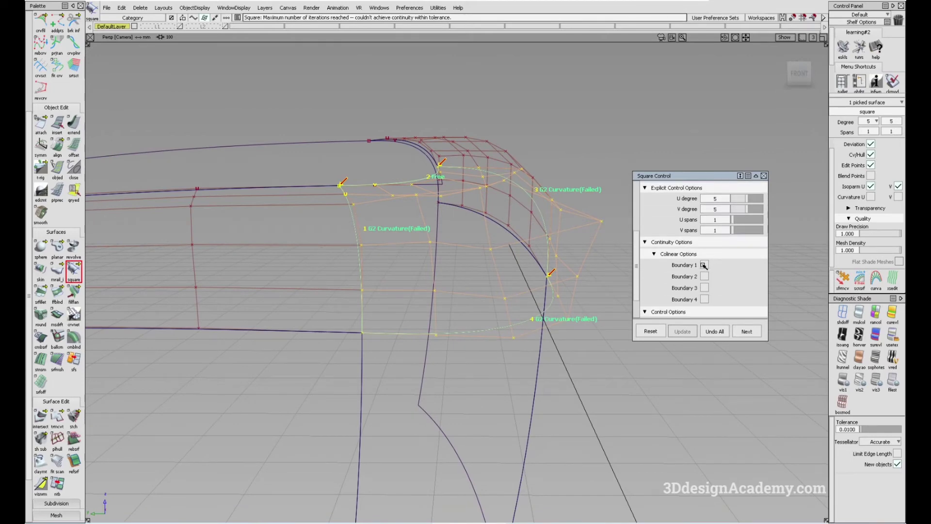
pyautogui.click(705, 265)
pyautogui.keyDown('alt'); pyautogui.keyDown('shift'); pyautogui.moveTo(385, 263); pyautogui.dragTo(367, 248); pyautogui.keyUp('shift'); pyautogui.keyUp('alt')
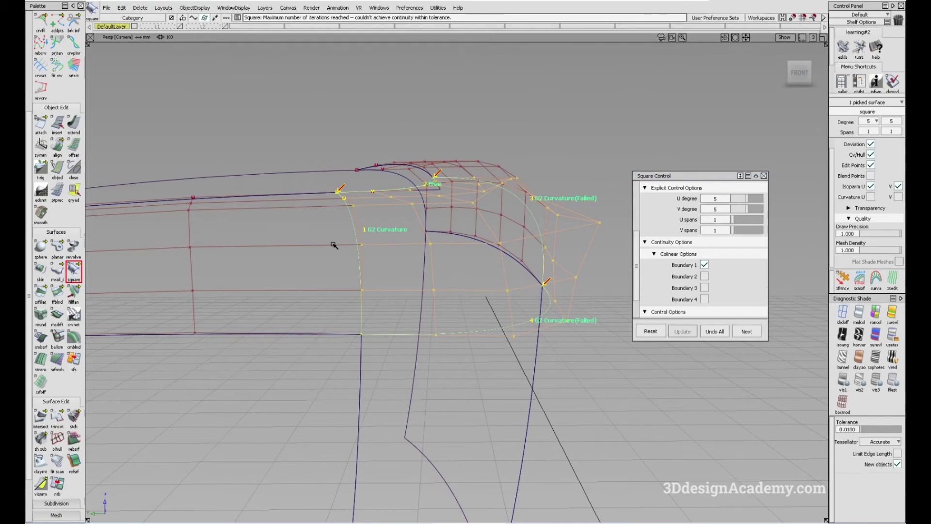
pyautogui.keyDown('alt'); pyautogui.keyDown('shift'); pyautogui.moveTo(384, 270); pyautogui.dragTo(175, 261); pyautogui.keyUp('shift'); pyautogui.keyUp('alt')
# Enable the colinear option for Boundary 3 and Boundary 4 of the corner Square surface and clear the selection
pyautogui.scroll(5, 733, 245)
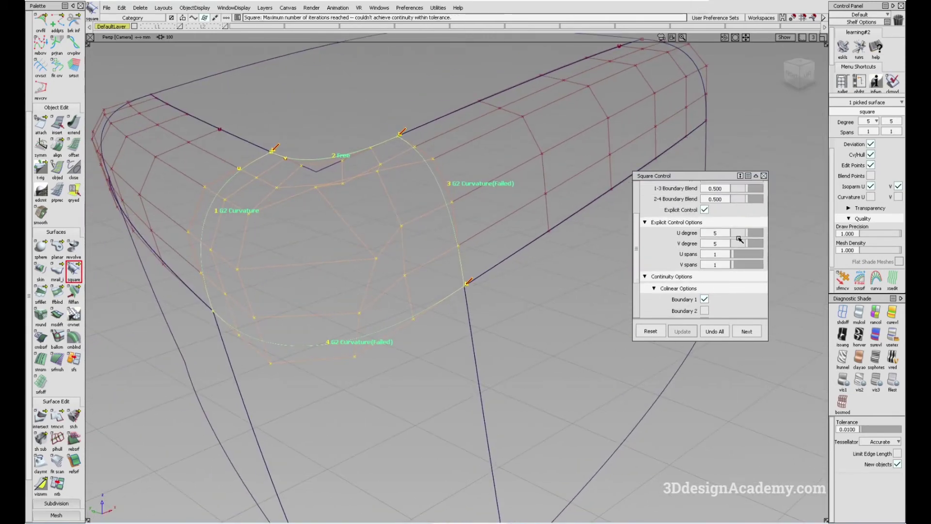
pyautogui.scroll(-3, 733, 242)
pyautogui.scroll(-3, 732, 242)
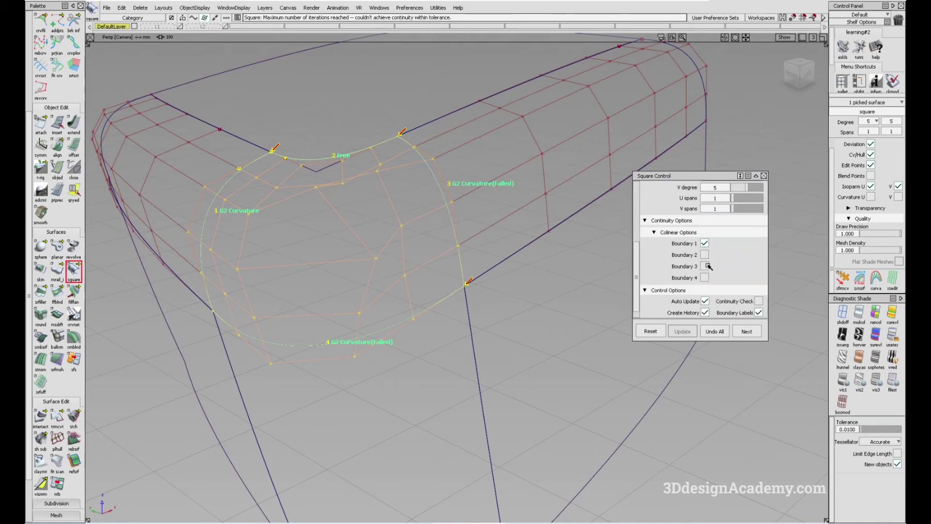
pyautogui.click(704, 266)
pyautogui.keyDown('alt'); pyautogui.keyDown('shift'); pyautogui.moveTo(208, 260); pyautogui.dragTo(504, 245); pyautogui.keyUp('shift'); pyautogui.keyUp('alt')
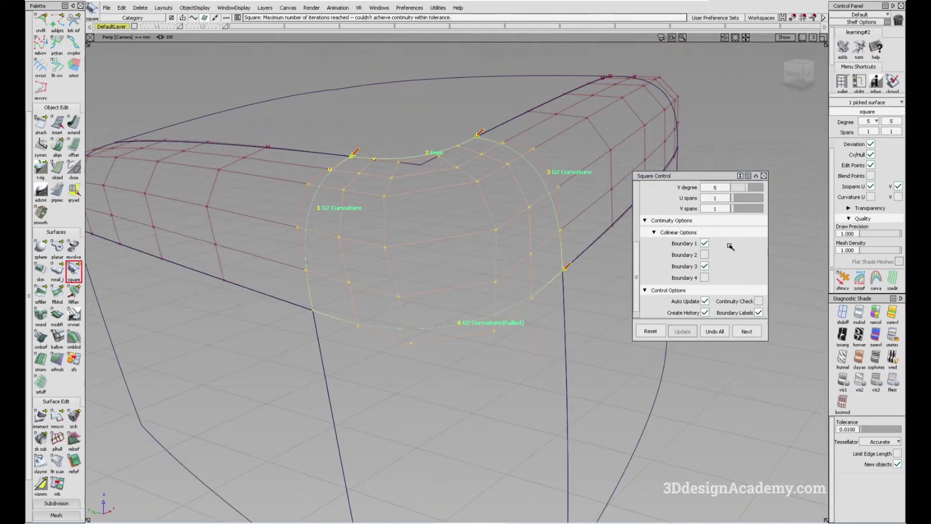
pyautogui.click(704, 278)
pyautogui.keyDown('alt'); pyautogui.keyDown('shift'); pyautogui.moveTo(511, 279); pyautogui.dragTo(485, 305); pyautogui.keyUp('shift'); pyautogui.keyUp('alt')
pyautogui.keyDown('alt'); pyautogui.keyDown('shift'); pyautogui.moveTo(427, 305); pyautogui.dragTo(468, 152); pyautogui.keyUp('shift'); pyautogui.keyUp('alt')
pyautogui.keyDown('alt'); pyautogui.keyDown('shift'); pyautogui.moveTo(529, 212); pyautogui.dragTo(411, 252); pyautogui.keyUp('shift'); pyautogui.keyUp('alt')
pyautogui.keyDown('alt'); pyautogui.keyDown('shift'); pyautogui.moveTo(391, 194); pyautogui.dragTo(420, 179); pyautogui.keyUp('shift'); pyautogui.keyUp('alt')
pyautogui.keyDown('ctrl'); pyautogui.keyDown('shift'); pyautogui.moveTo(371, 215); pyautogui.dragTo(387, 215); pyautogui.keyUp('shift'); pyautogui.keyUp('ctrl')
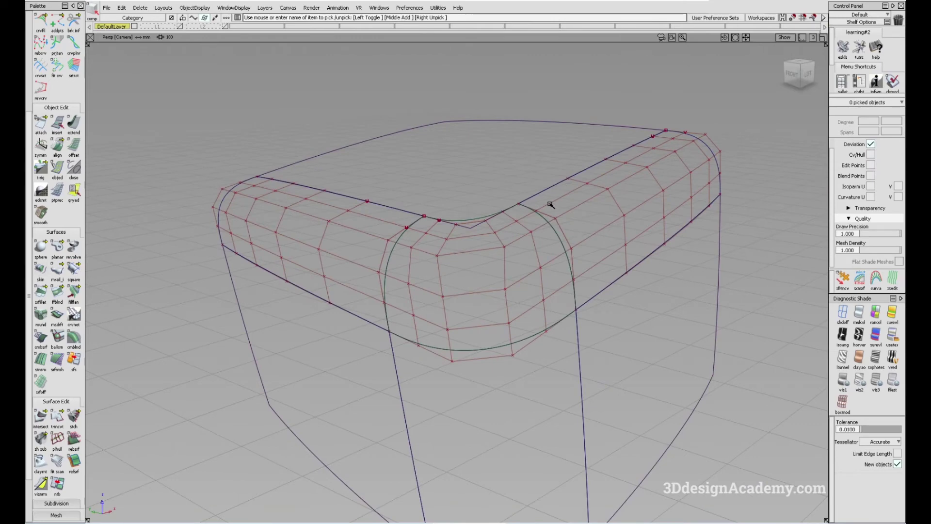
# Project the corner patch's upper edge onto the top surface as a curve on surface along the View vector
pyautogui.keyDown('alt'); pyautogui.keyDown('shift'); pyautogui.moveTo(539, 212); pyautogui.dragTo(519, 263); pyautogui.keyUp('shift'); pyautogui.keyUp('alt')
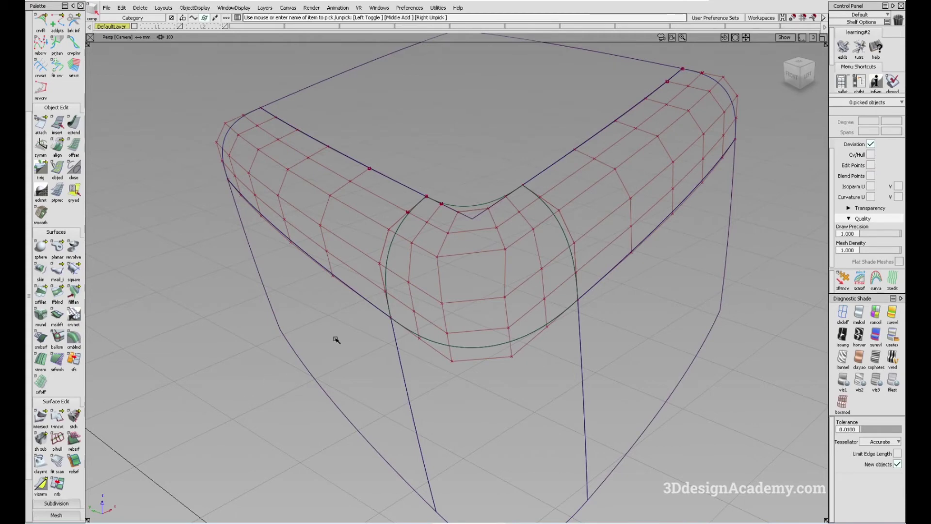
pyautogui.keyDown('alt'); pyautogui.keyDown('shift'); pyautogui.moveTo(474, 307); pyautogui.dragTo(475, 316); pyautogui.keyUp('shift'); pyautogui.keyUp('alt')
pyautogui.scroll(-2, 55, 452)
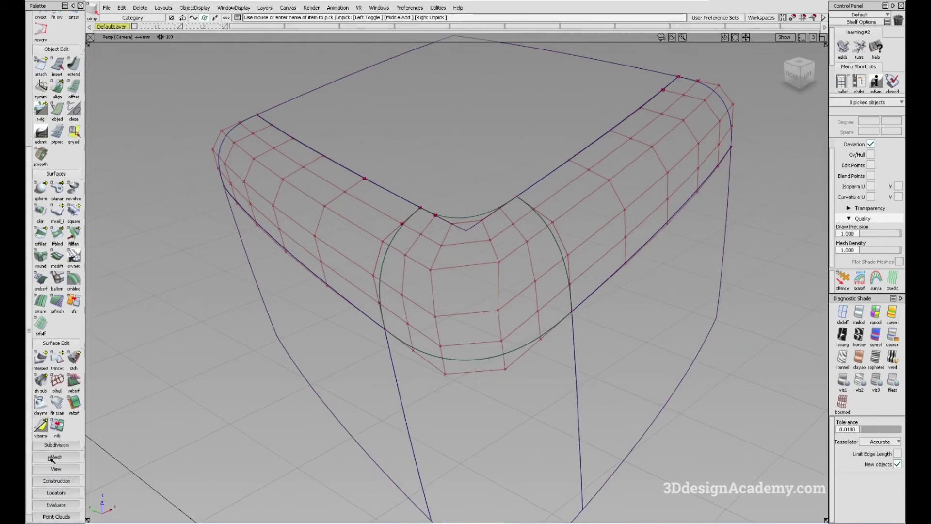
pyautogui.moveTo(40, 359); pyautogui.dragTo(61, 361)
pyautogui.keyDown('alt'); pyautogui.keyDown('shift'); pyautogui.moveTo(514, 213); pyautogui.dragTo(521, 301); pyautogui.keyUp('shift'); pyautogui.keyUp('alt')
pyautogui.click(476, 180)
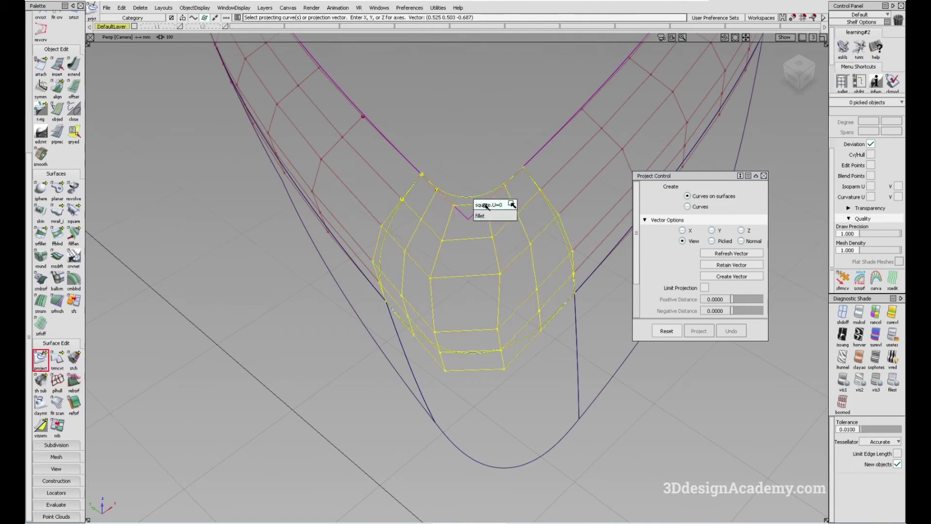
pyautogui.press('space')
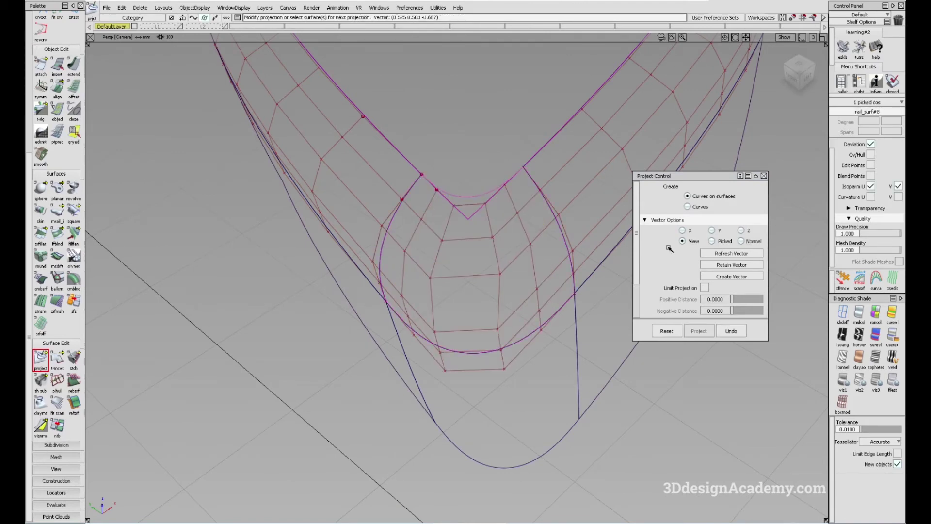
pyautogui.keyDown('alt'); pyautogui.keyDown('shift'); pyautogui.moveTo(482, 185); pyautogui.dragTo(485, 207); pyautogui.keyUp('shift'); pyautogui.keyUp('alt')
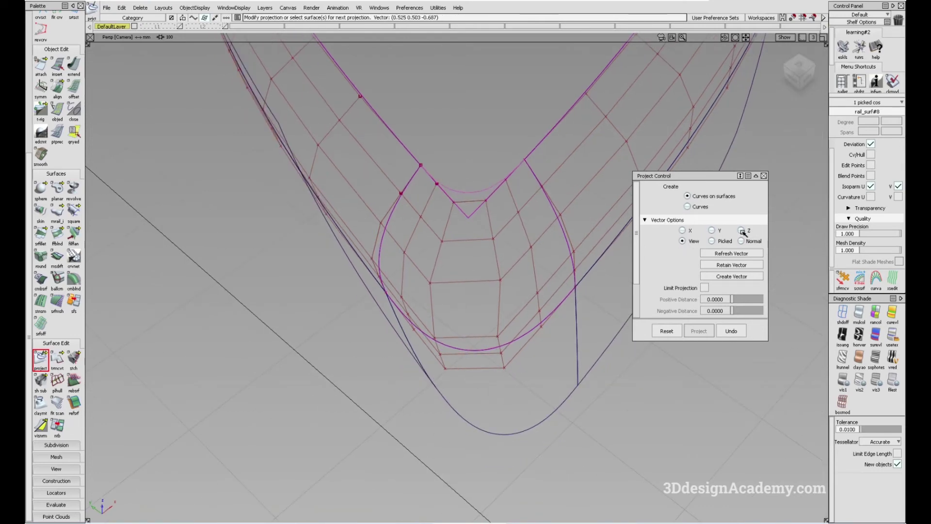
# Clear the selection, set up a G2 Curvature surface continuity check spaced per span, and place a locator on the corner patch's upper edge
pyautogui.keyDown('alt'); pyautogui.keyDown('shift'); pyautogui.moveTo(447, 228); pyautogui.dragTo(449, 252); pyautogui.keyUp('shift'); pyautogui.keyUp('alt')
pyautogui.keyDown('ctrl'); pyautogui.keyDown('shift'); pyautogui.moveTo(431, 319); pyautogui.dragTo(408, 238); pyautogui.keyUp('shift'); pyautogui.keyUp('ctrl')
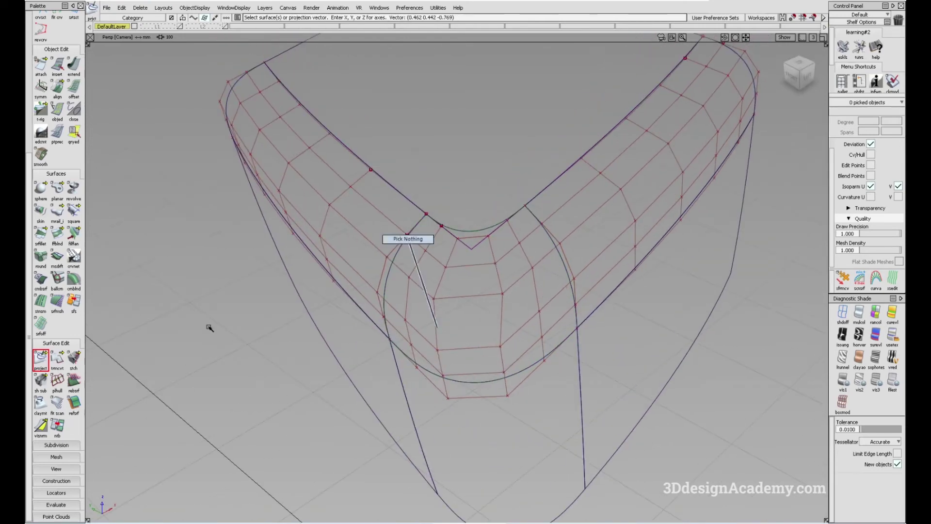
pyautogui.click(55, 505)
pyautogui.doubleClick(40, 429)
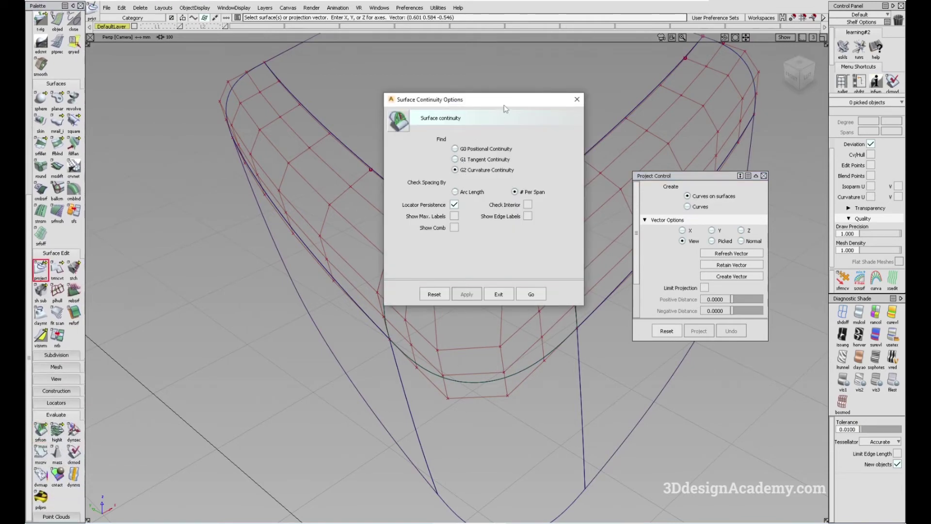
pyautogui.moveTo(504, 107); pyautogui.dragTo(219, 179)
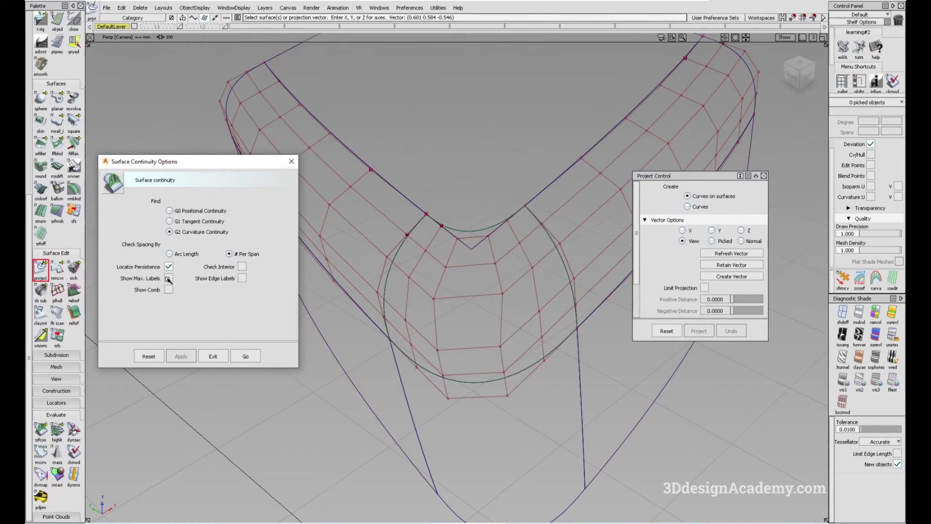
pyautogui.click(169, 280)
pyautogui.click(169, 291)
pyautogui.click(248, 356)
pyautogui.keyDown('alt'); pyautogui.keyDown('shift'); pyautogui.moveTo(450, 331); pyautogui.dragTo(428, 341); pyautogui.keyUp('shift'); pyautogui.keyUp('alt')
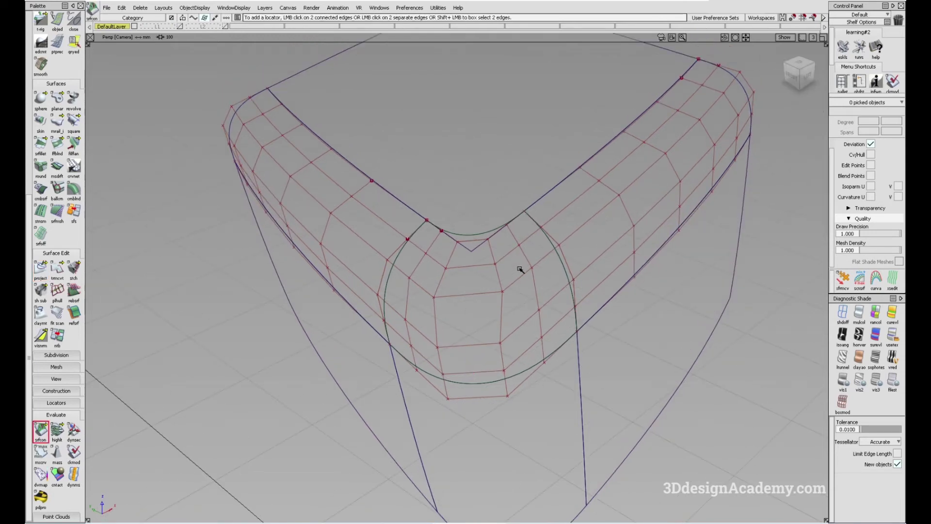
pyautogui.click(482, 234)
# Reopen the corner Square surface's settings and examine its explicit control, colinear and boundary blend options against the patch hulls
pyautogui.keyDown('ctrl'); pyautogui.keyDown('shift'); pyautogui.moveTo(525, 308); pyautogui.dragTo(603, 264); pyautogui.keyUp('shift'); pyautogui.keyUp('ctrl')
pyautogui.click(528, 276)
pyautogui.keyDown('alt'); pyautogui.keyDown('shift'); pyautogui.moveTo(473, 349); pyautogui.dragTo(464, 340); pyautogui.keyUp('shift'); pyautogui.keyUp('alt')
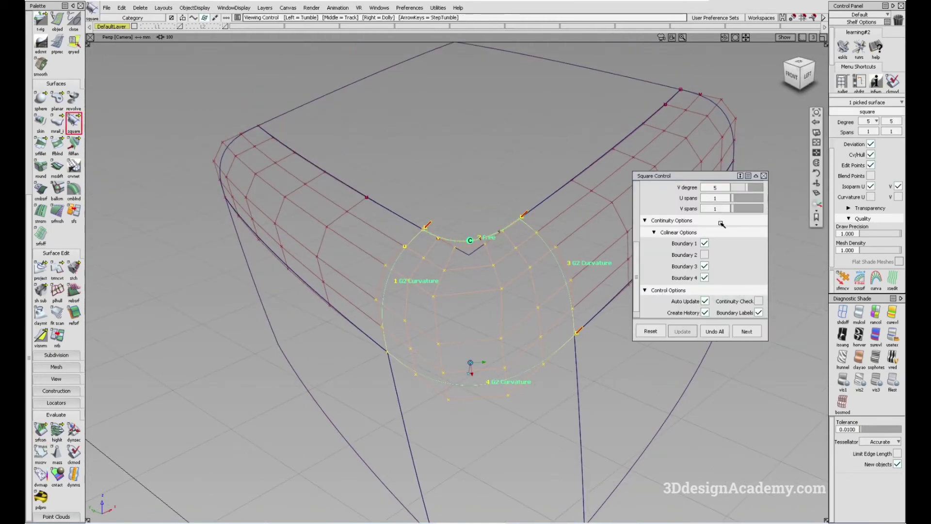
pyautogui.keyDown('alt'); pyautogui.keyDown('shift'); pyautogui.moveTo(464, 230); pyautogui.dragTo(517, 229, button='right'); pyautogui.keyUp('shift'); pyautogui.keyUp('alt')
pyautogui.keyDown('alt'); pyautogui.keyDown('shift'); pyautogui.moveTo(517, 229); pyautogui.dragTo(542, 210); pyautogui.keyUp('shift'); pyautogui.keyUp('alt')
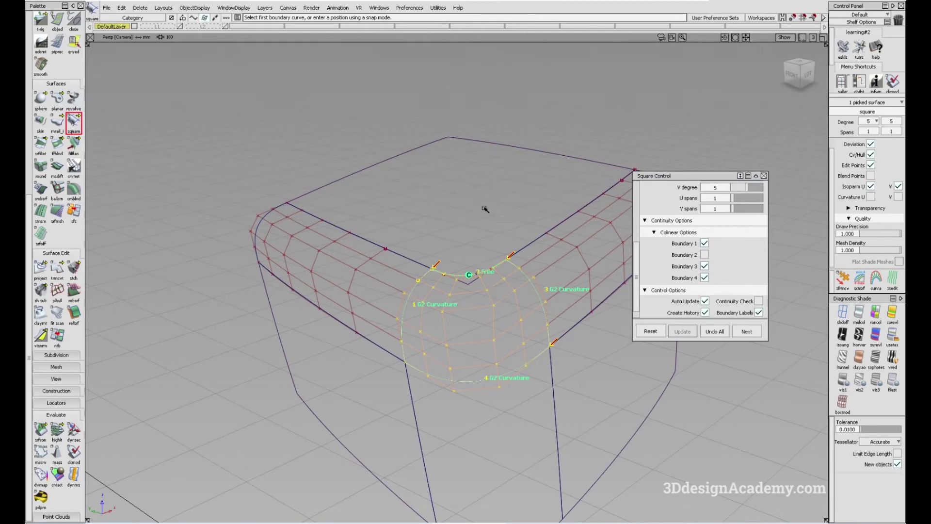
pyautogui.scroll(2, 715, 252)
pyautogui.keyDown('alt'); pyautogui.keyDown('shift'); pyautogui.moveTo(537, 294); pyautogui.dragTo(520, 296); pyautogui.keyUp('shift'); pyautogui.keyUp('alt')
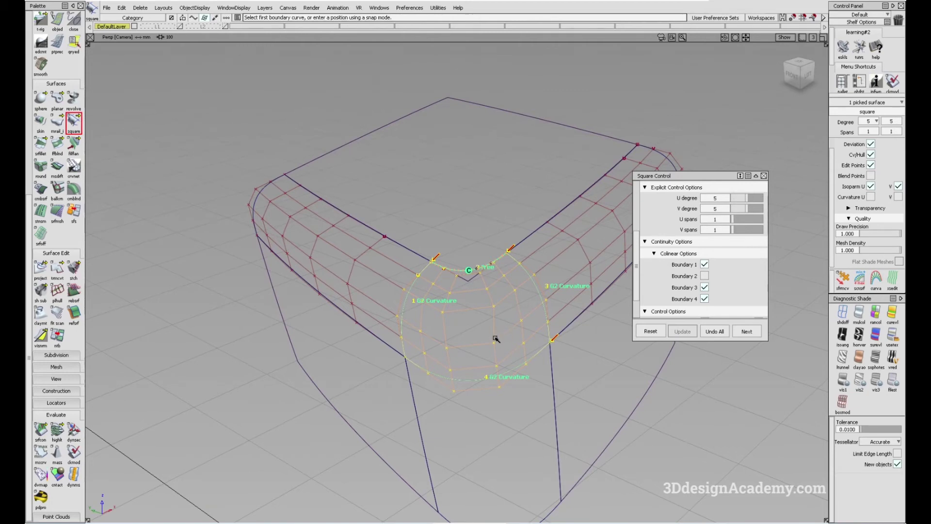
pyautogui.keyDown('alt'); pyautogui.keyDown('shift'); pyautogui.moveTo(493, 331); pyautogui.dragTo(502, 309, button='right'); pyautogui.keyUp('shift'); pyautogui.keyUp('alt')
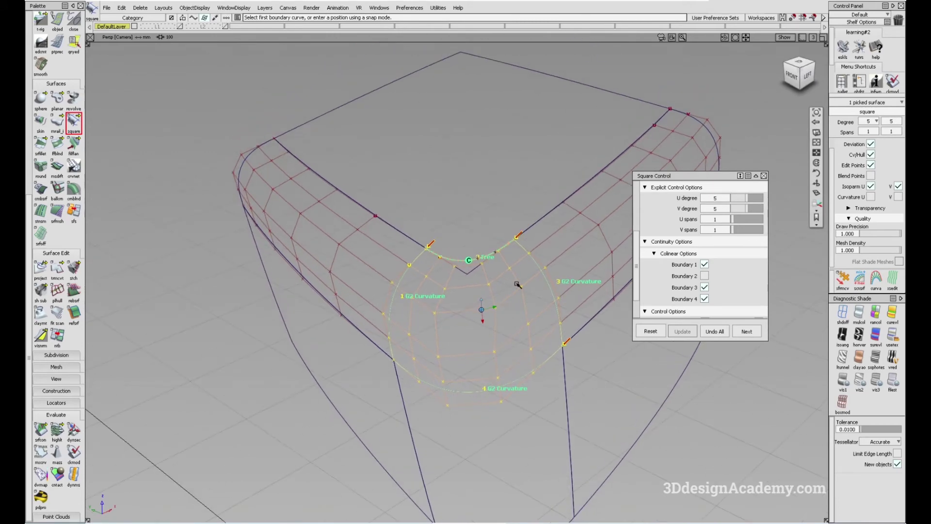
pyautogui.keyDown('alt'); pyautogui.keyDown('shift'); pyautogui.moveTo(504, 309); pyautogui.dragTo(505, 271); pyautogui.keyUp('shift'); pyautogui.keyUp('alt')
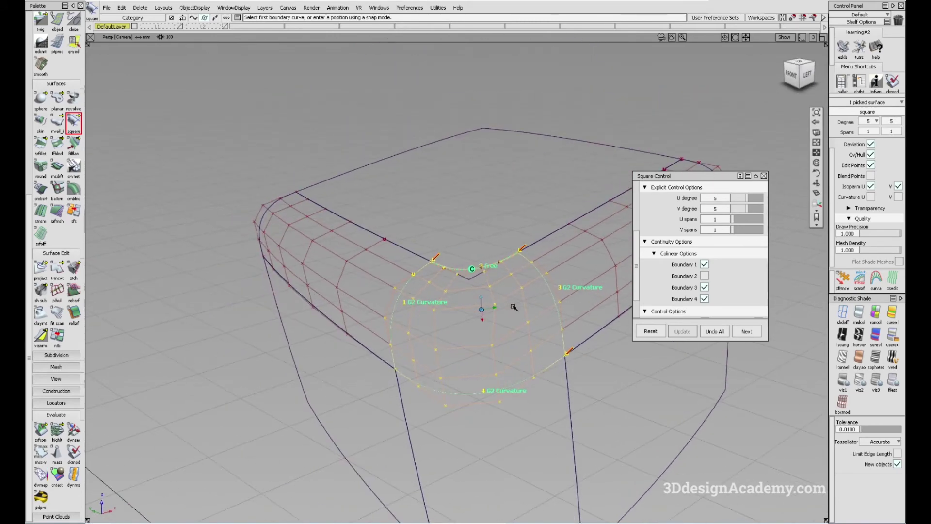
pyautogui.keyDown('alt'); pyautogui.keyDown('shift'); pyautogui.moveTo(531, 307); pyautogui.dragTo(548, 316); pyautogui.keyUp('shift'); pyautogui.keyUp('alt')
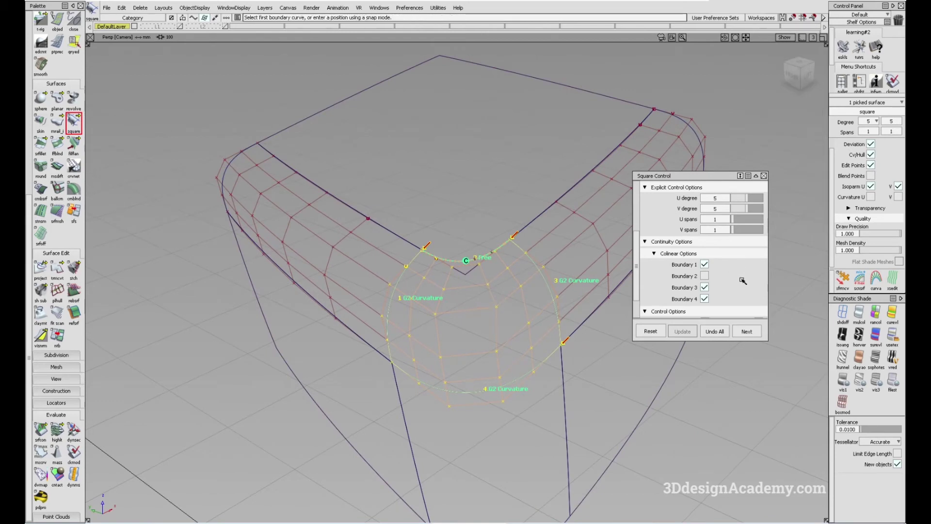
pyautogui.scroll(3, 740, 279)
pyautogui.keyDown('alt'); pyautogui.keyDown('shift'); pyautogui.moveTo(502, 293); pyautogui.dragTo(519, 297); pyautogui.keyUp('shift'); pyautogui.keyUp('alt')
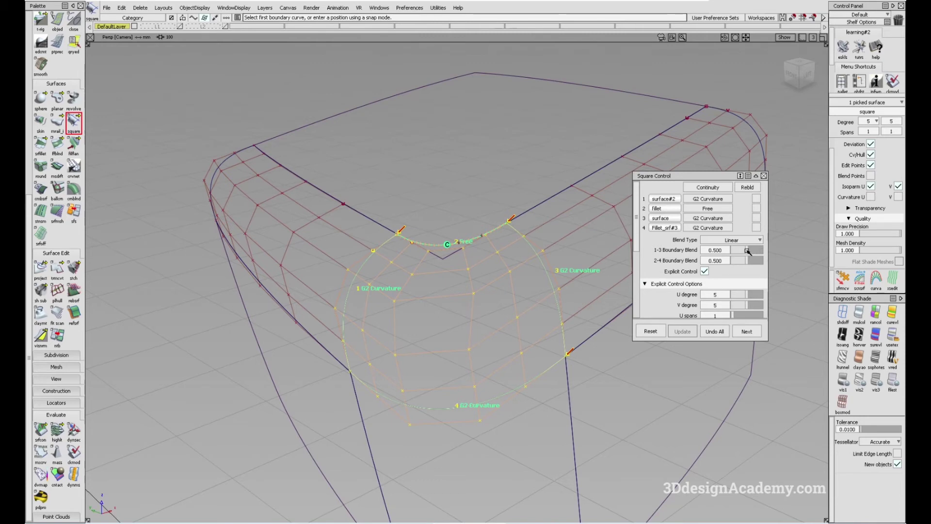
# Try a 1-3 Boundary Blend of 0.150 on the corner Square surface, then restore it to 0.500
pyautogui.moveTo(748, 251); pyautogui.dragTo(746, 251)
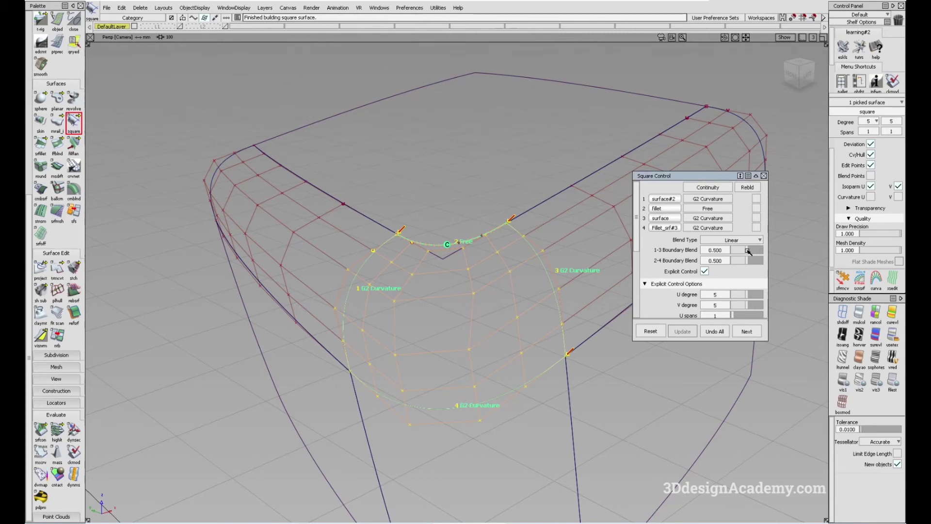
pyautogui.moveTo(745, 251); pyautogui.dragTo(741, 253)
pyautogui.keyDown('alt'); pyautogui.keyDown('shift'); pyautogui.moveTo(543, 277); pyautogui.dragTo(474, 286); pyautogui.keyUp('shift'); pyautogui.keyUp('alt')
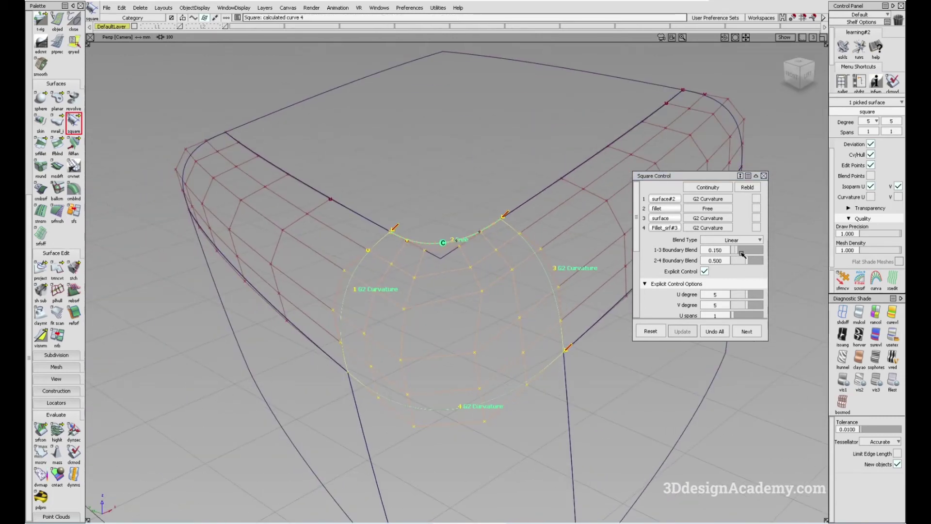
pyautogui.moveTo(741, 253); pyautogui.dragTo(746, 251)
pyautogui.keyDown('alt'); pyautogui.keyDown('shift'); pyautogui.moveTo(394, 320); pyautogui.dragTo(407, 315); pyautogui.keyUp('shift'); pyautogui.keyUp('alt')
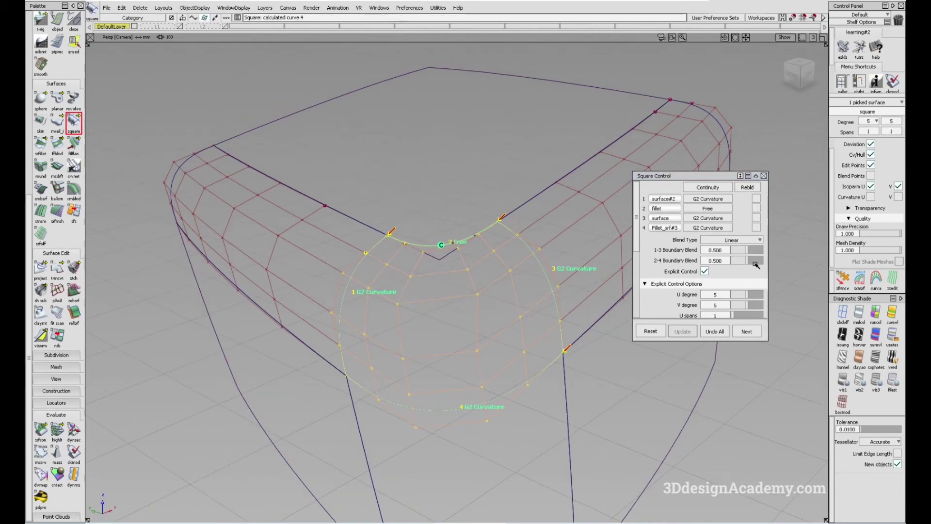
# Lower the corner Square surface's 2-4 Boundary Blend to 0.350 and inspect the hull distribution
pyautogui.moveTo(745, 262); pyautogui.dragTo(741, 263)
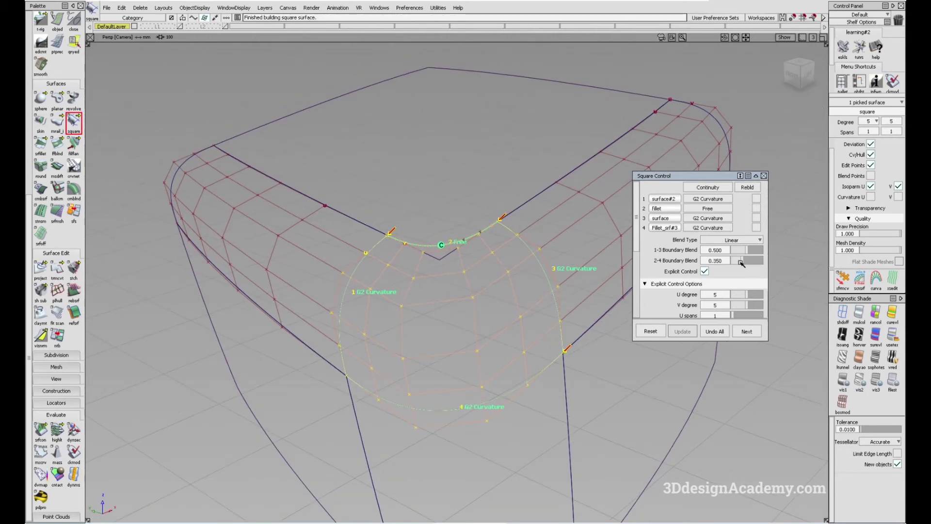
pyautogui.keyDown('alt'); pyautogui.keyDown('shift'); pyautogui.moveTo(484, 315); pyautogui.dragTo(489, 335); pyautogui.keyUp('shift'); pyautogui.keyUp('alt')
pyautogui.moveTo(742, 263); pyautogui.dragTo(741, 264)
pyautogui.keyDown('alt'); pyautogui.keyDown('shift'); pyautogui.moveTo(460, 301); pyautogui.dragTo(495, 300); pyautogui.keyUp('shift'); pyautogui.keyUp('alt')
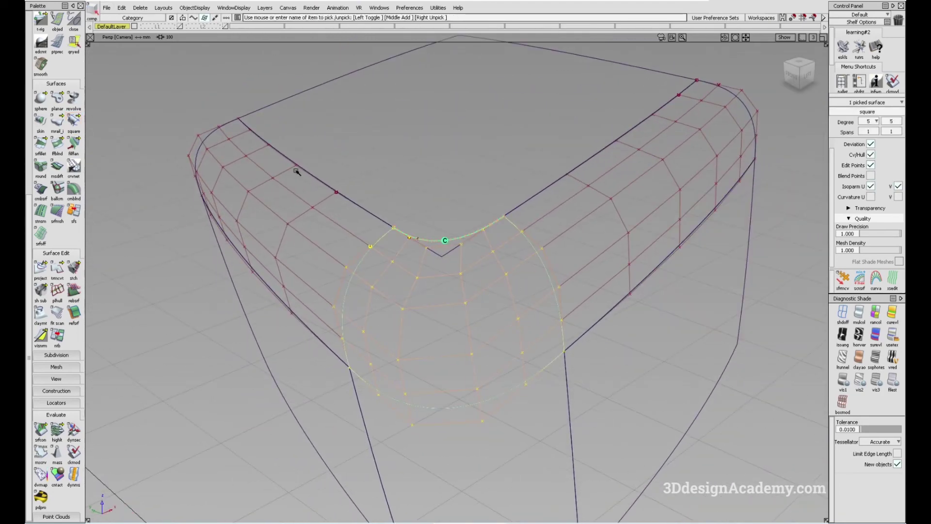
# Delete the construction history of the corner Square surface and clear the selection
pyautogui.click(140, 8)
pyautogui.click(146, 30)
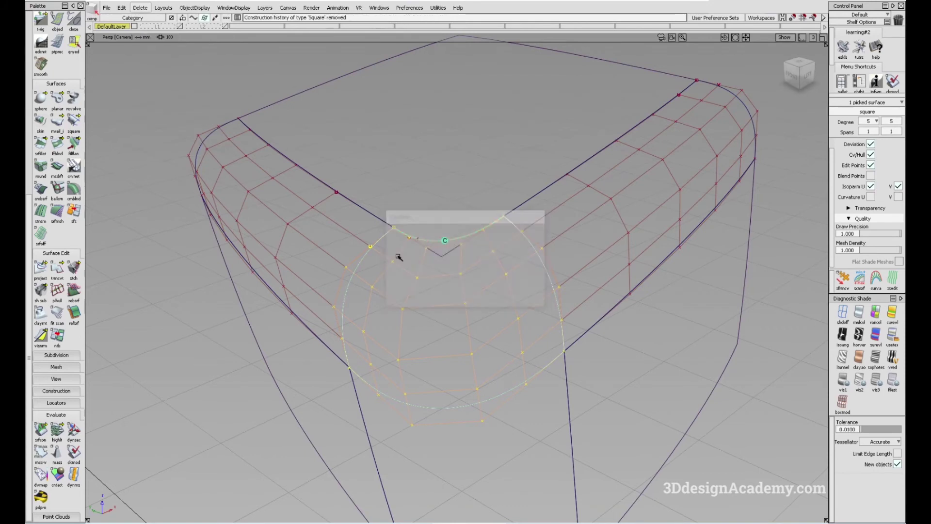
pyautogui.click(413, 324)
# Add surface continuity locators to the corner patch's two side fillet edges and its lower edge, and inspect them
pyautogui.moveTo(42, 430); pyautogui.dragTo(85, 418)
pyautogui.click(58, 428)
pyautogui.click(348, 288)
pyautogui.click(473, 405)
pyautogui.click(554, 293)
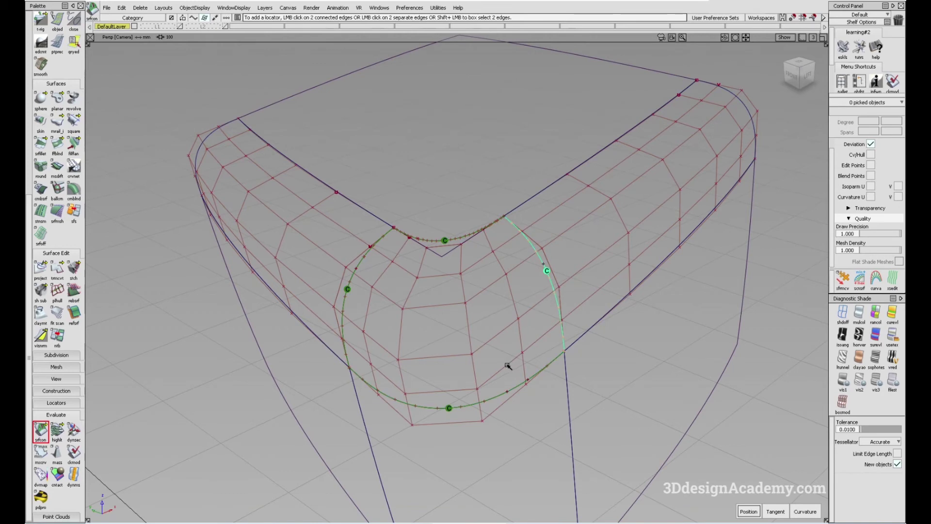
pyautogui.hotkey('alt', 'shift')
pyautogui.keyDown('alt'); pyautogui.keyDown('shift'); pyautogui.moveTo(473, 333); pyautogui.dragTo(502, 370); pyautogui.keyUp('shift'); pyautogui.keyUp('alt')
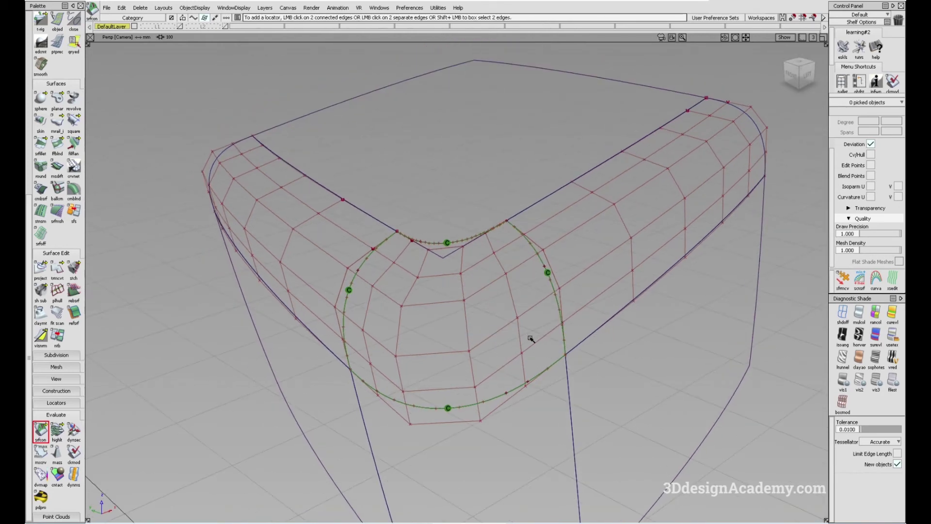
pyautogui.keyDown('alt'); pyautogui.keyDown('shift'); pyautogui.moveTo(533, 336); pyautogui.dragTo(833, 237); pyautogui.keyUp('shift'); pyautogui.keyUp('alt')
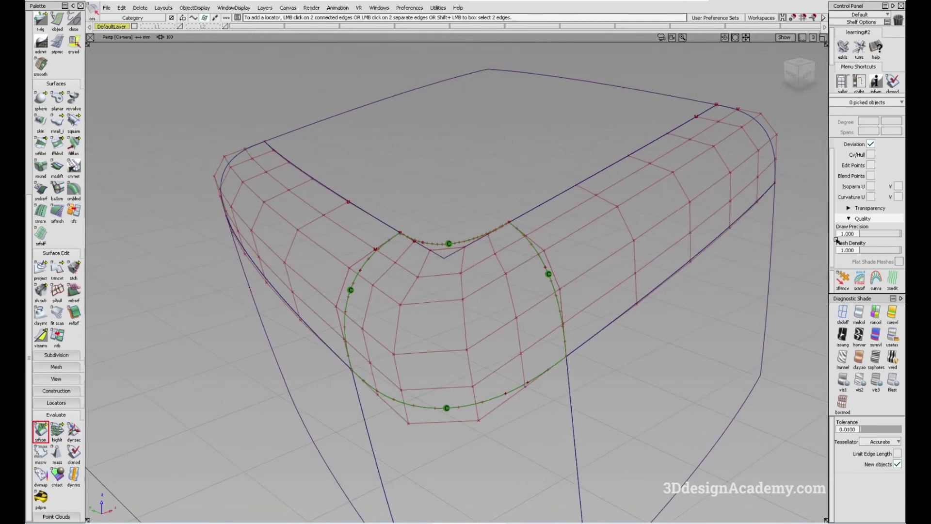
# Start the Transform CV tool and set its mouse sensitivity to 50
pyautogui.click(842, 279)
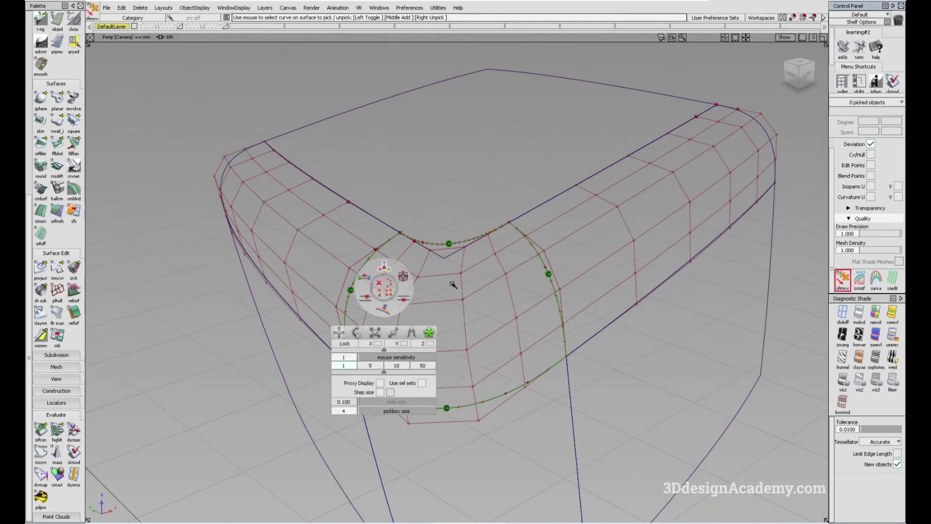
pyautogui.click(412, 334)
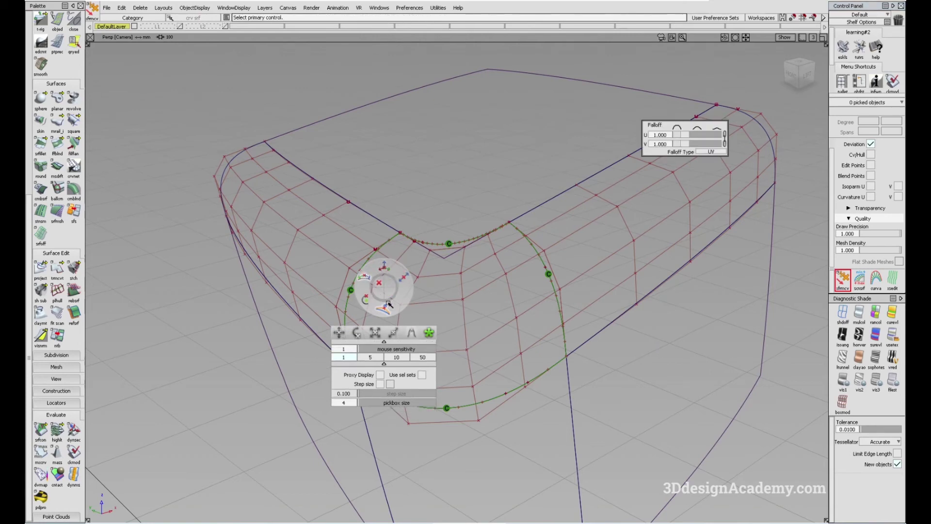
pyautogui.click(425, 357)
pyautogui.moveTo(494, 254)
pyautogui.keyDown('alt'); pyautogui.keyDown('shift'); pyautogui.mouseDown()
pyautogui.moveTo(484, 316)
pyautogui.moveTo(494, 267)
pyautogui.mouseUp(); pyautogui.keyUp('shift'); pyautogui.keyUp('alt')
pyautogui.click(457, 269)
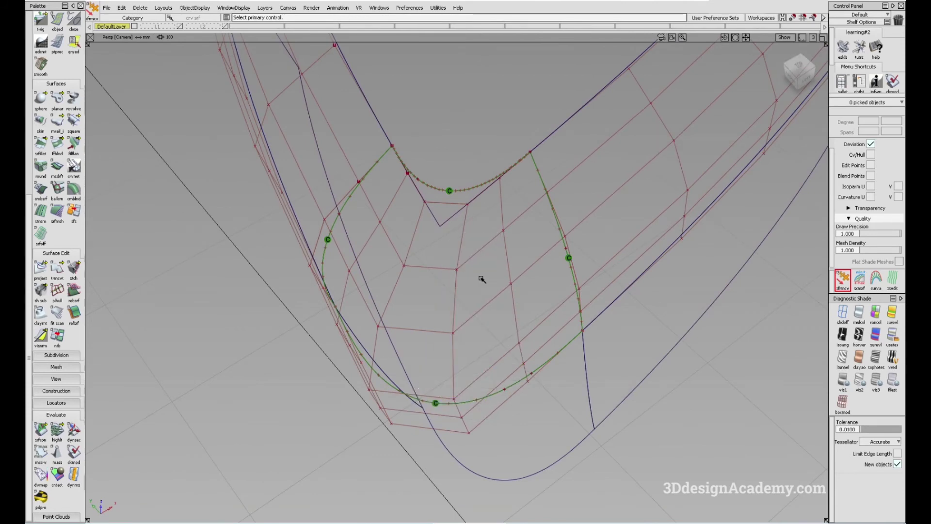
pyautogui.click(470, 282)
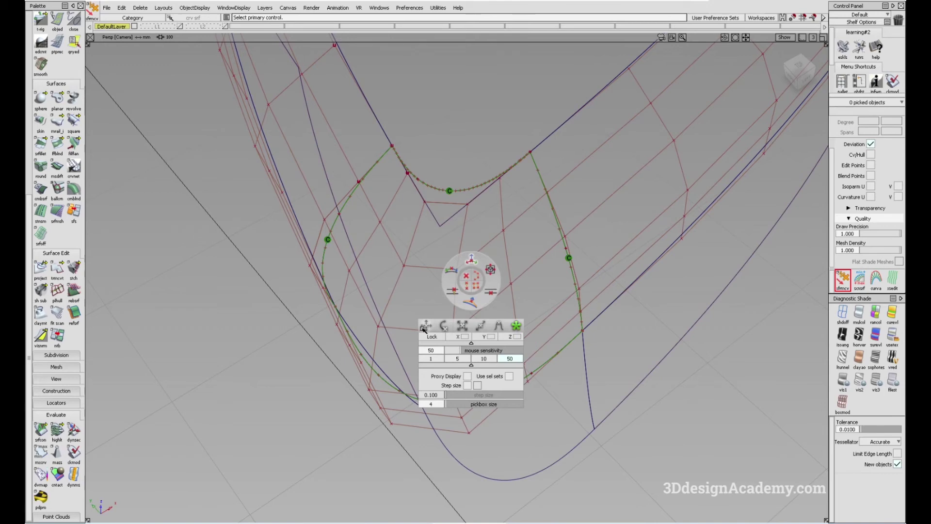
# Pick the two interior CVs in the patch's second row on the Boundary 3 side, slide them slightly along the hulls, and deselect them
pyautogui.click(451, 269)
pyautogui.keyDown('ctrl'); pyautogui.keyDown('shift'); pyautogui.moveTo(449, 268); pyautogui.dragTo(450, 266); pyautogui.keyUp('shift'); pyautogui.keyUp('ctrl')
pyautogui.click(451, 266)
pyautogui.click(502, 230)
pyautogui.click(833, 278)
pyautogui.moveTo(503, 228)
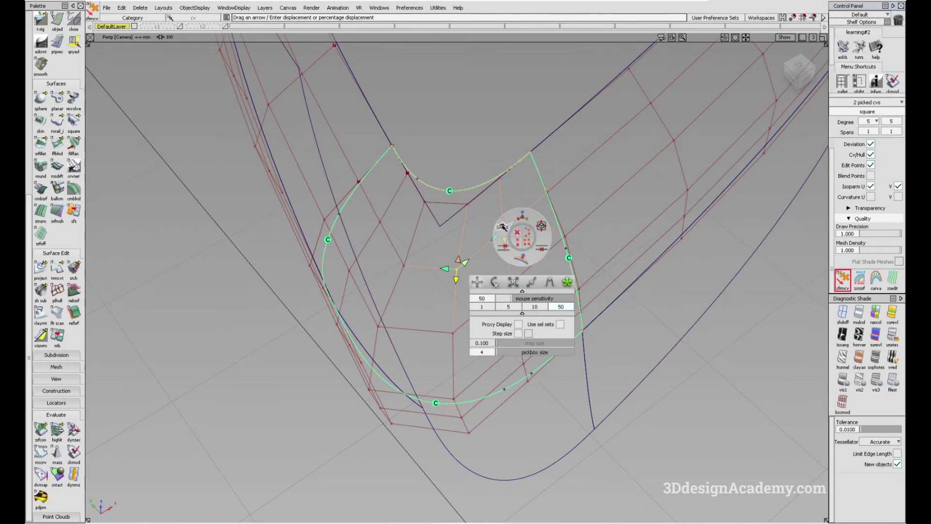
pyautogui.scroll(3, 490, 244)
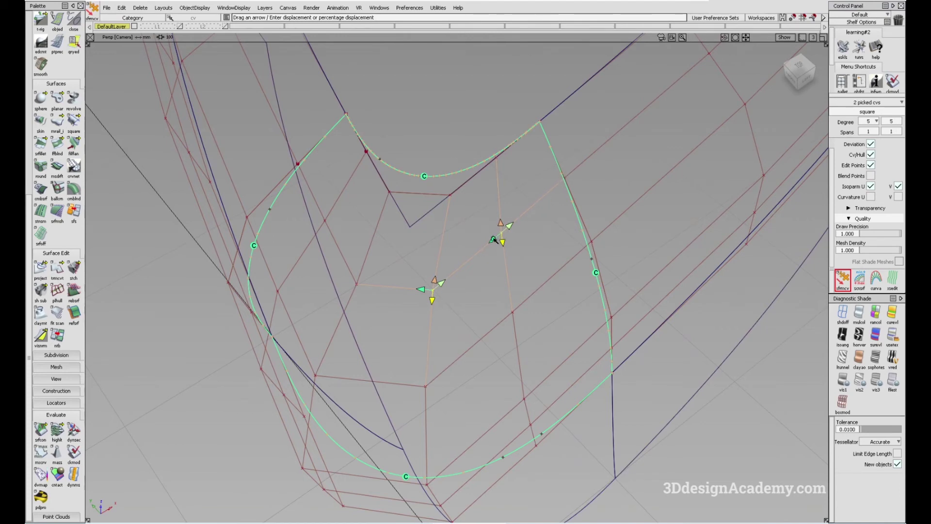
pyautogui.moveTo(422, 289); pyautogui.dragTo(447, 289)
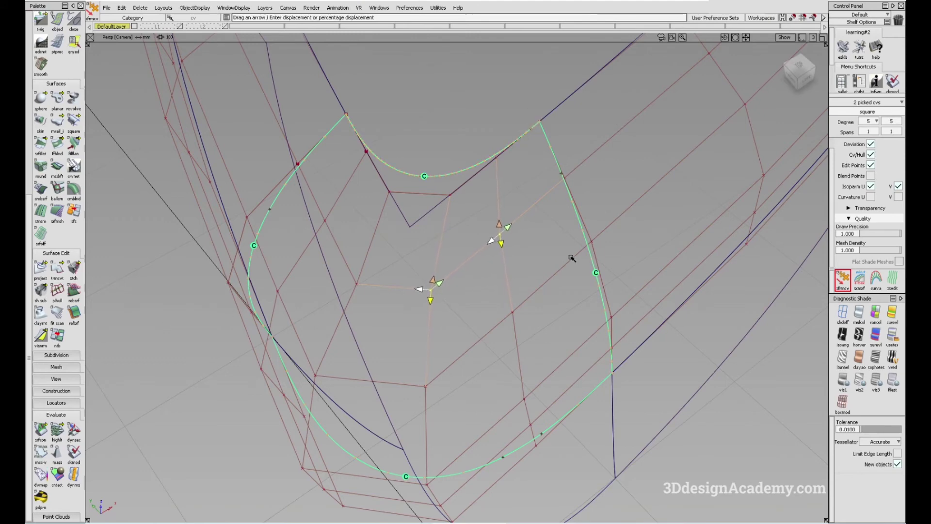
pyautogui.scroll(5, 514, 226)
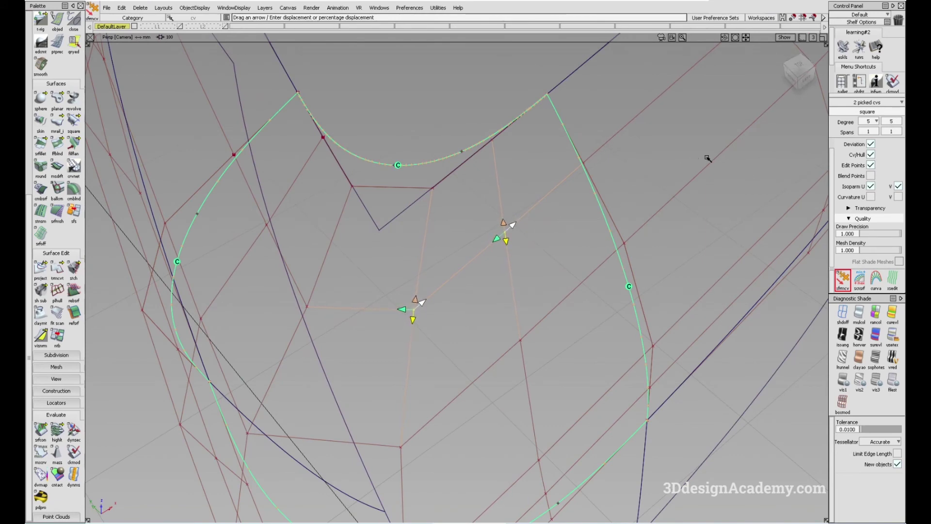
pyautogui.keyDown('alt'); pyautogui.keyDown('shift'); pyautogui.moveTo(593, 230); pyautogui.dragTo(453, 324); pyautogui.keyUp('shift'); pyautogui.keyUp('alt')
pyautogui.click(450, 344)
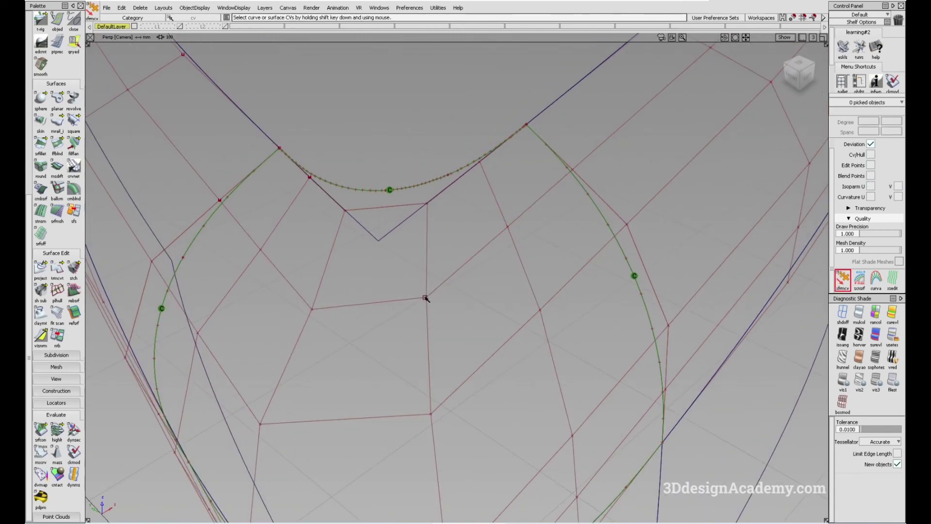
# Pick the more central of the two adjusted CVs and fine-tune it along the hull, checking the flow from both sides
pyautogui.click(427, 297)
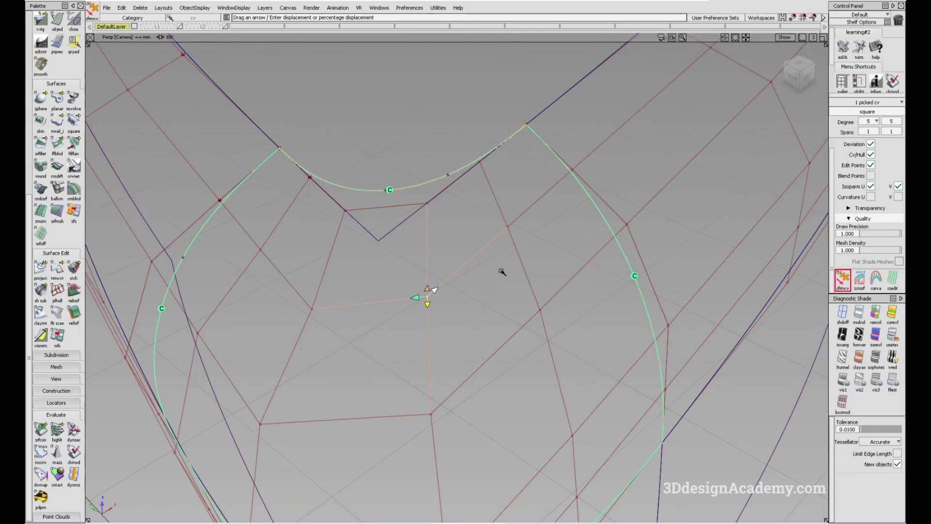
pyautogui.keyDown('alt'); pyautogui.keyDown('shift'); pyautogui.moveTo(500, 284); pyautogui.dragTo(532, 295, button='right'); pyautogui.keyUp('shift'); pyautogui.keyUp('alt')
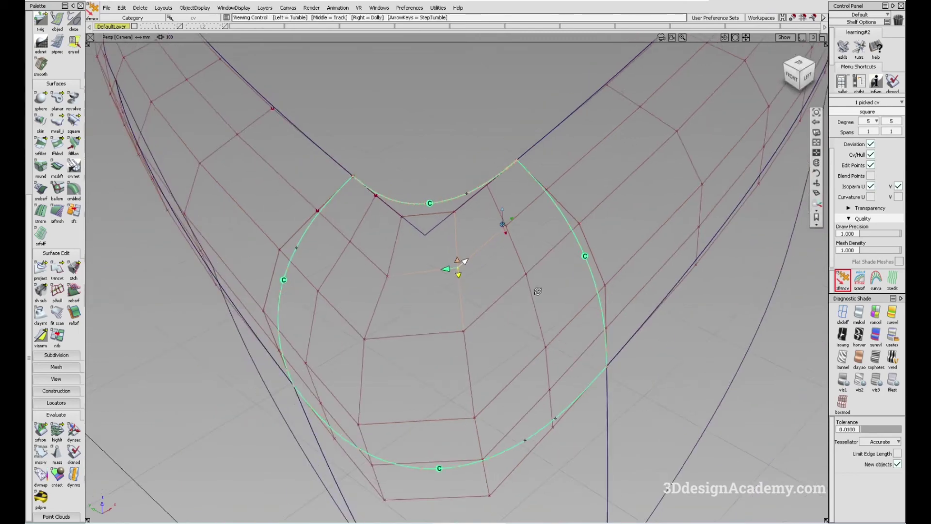
pyautogui.keyDown('alt'); pyautogui.keyDown('shift'); pyautogui.moveTo(532, 296); pyautogui.dragTo(545, 291); pyautogui.keyUp('shift'); pyautogui.keyUp('alt')
pyautogui.keyDown('alt'); pyautogui.keyDown('shift'); pyautogui.moveTo(596, 366); pyautogui.dragTo(597, 340, button='middle'); pyautogui.keyUp('shift'); pyautogui.keyUp('alt')
pyautogui.keyDown('alt'); pyautogui.keyDown('shift'); pyautogui.moveTo(402, 312); pyautogui.dragTo(470, 316, button='middle'); pyautogui.keyUp('shift'); pyautogui.keyUp('alt')
pyautogui.keyDown('alt'); pyautogui.keyDown('shift'); pyautogui.moveTo(470, 316); pyautogui.dragTo(474, 343); pyautogui.keyUp('shift'); pyautogui.keyUp('alt')
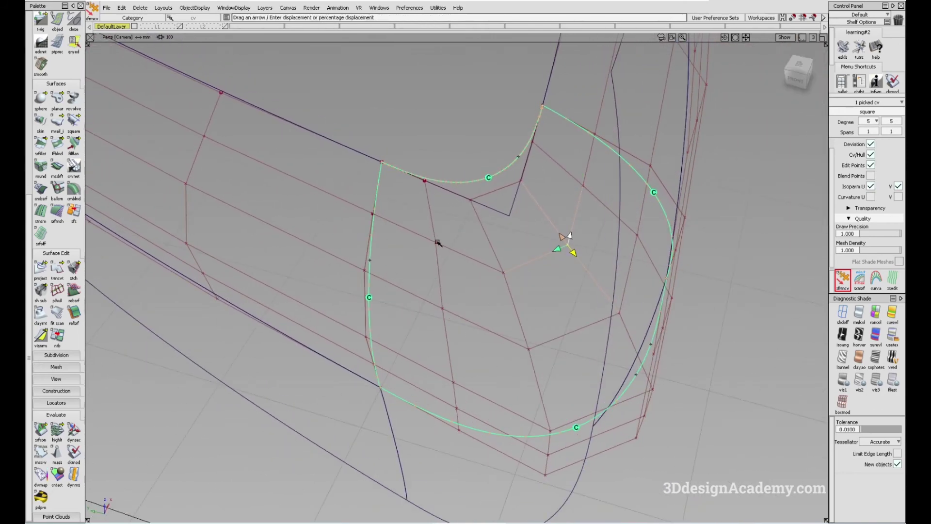
# Pick the two matching second-row CVs on the Boundary 1 side of the corner patch and slide them slightly along the hulls
pyautogui.click(433, 238)
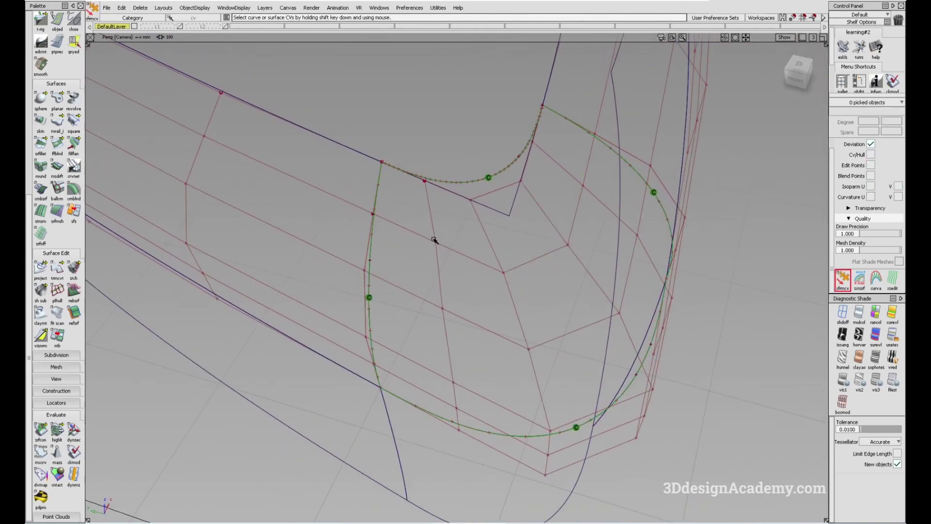
pyautogui.click(436, 243)
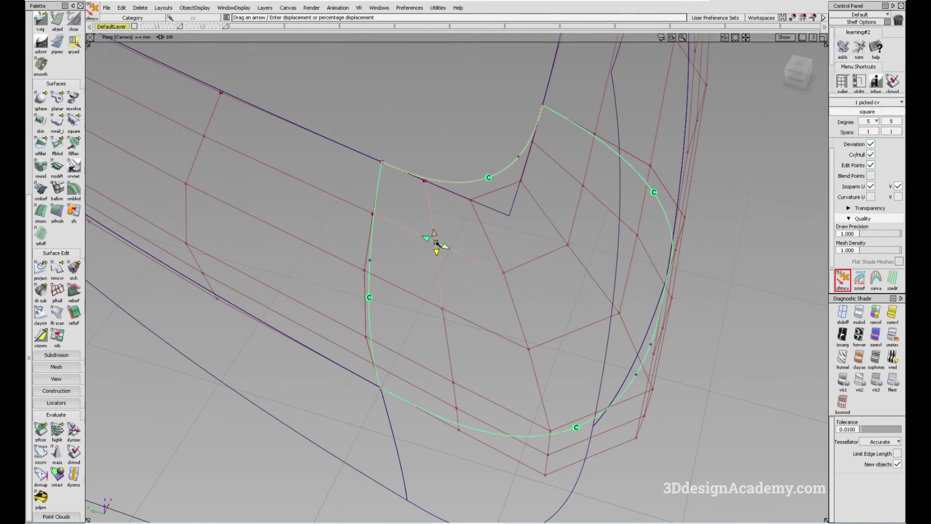
pyautogui.keyDown('shift'); pyautogui.click(504, 273); pyautogui.keyUp('shift')
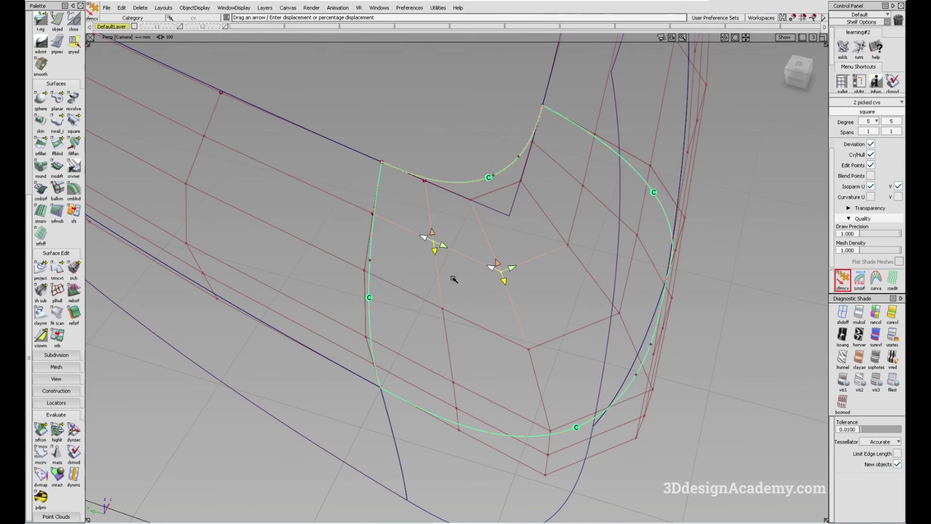
# Pick the more central of the two adjusted CVs on the Boundary 1 side and fine-tune it along the hull
pyautogui.keyDown('alt'); pyautogui.keyDown('shift'); pyautogui.moveTo(453, 278); pyautogui.dragTo(492, 304); pyautogui.keyUp('shift'); pyautogui.keyUp('alt')
pyautogui.click(490, 271)
pyautogui.click(491, 270)
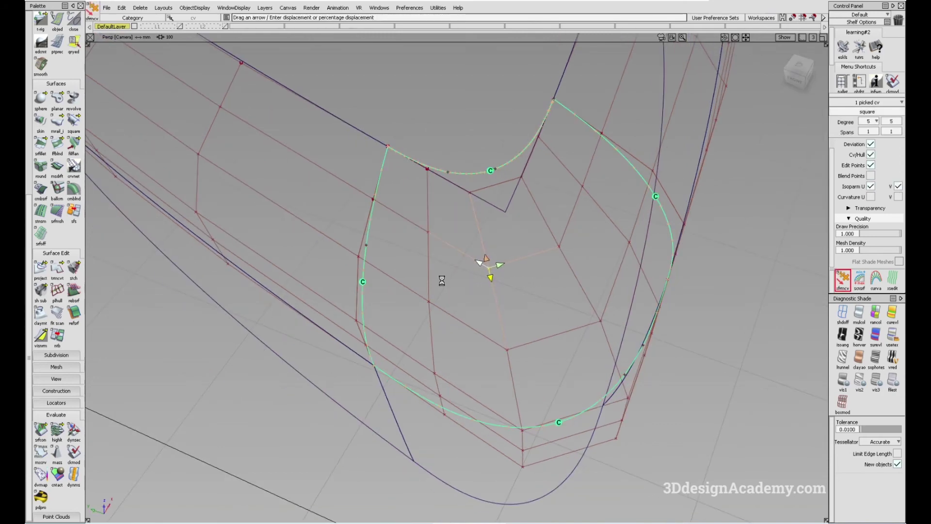
pyautogui.keyDown('alt'); pyautogui.keyDown('shift'); pyautogui.moveTo(461, 276); pyautogui.dragTo(466, 209); pyautogui.keyUp('shift'); pyautogui.keyUp('alt')
pyautogui.click(549, 310)
pyautogui.click(471, 207)
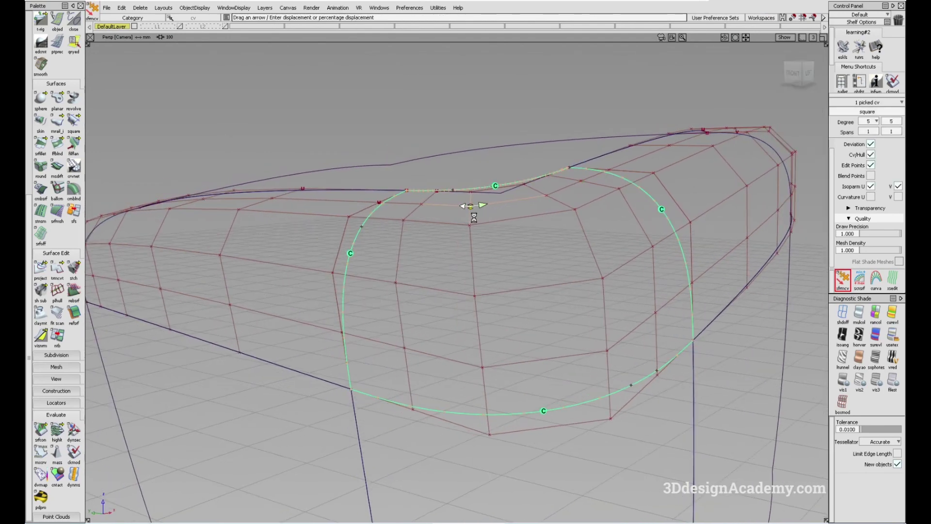
# Pick the two interior CVs just below the corner patch's top edge one at a time, fine-tune them along the hull, and deselect them
pyautogui.keyDown('ctrl'); pyautogui.keyDown('shift'); pyautogui.moveTo(515, 295); pyautogui.dragTo(555, 210); pyautogui.keyUp('shift'); pyautogui.keyUp('ctrl')
pyautogui.click(577, 181)
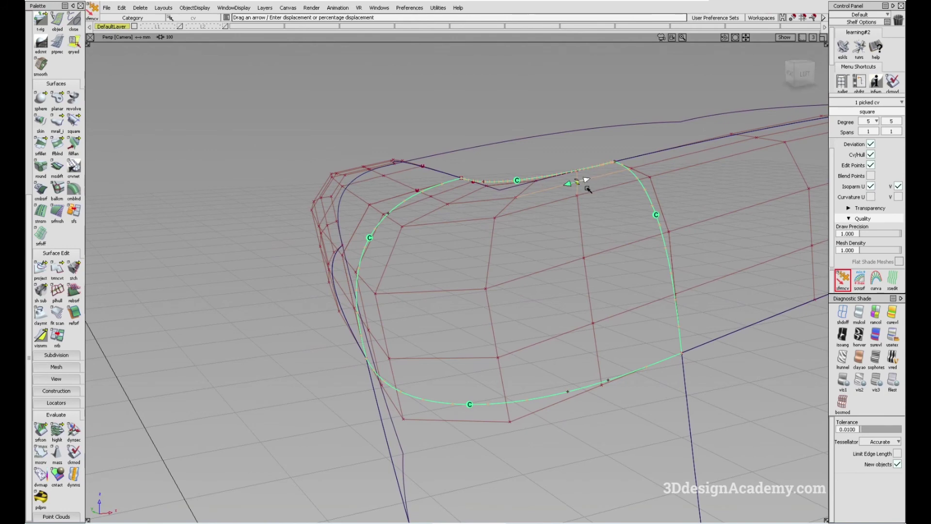
pyautogui.keyDown('alt'); pyautogui.keyDown('shift'); pyautogui.moveTo(505, 210); pyautogui.dragTo(540, 205); pyautogui.keyUp('shift'); pyautogui.keyUp('alt')
pyautogui.keyDown('shift'); pyautogui.click(540, 203); pyautogui.keyUp('shift')
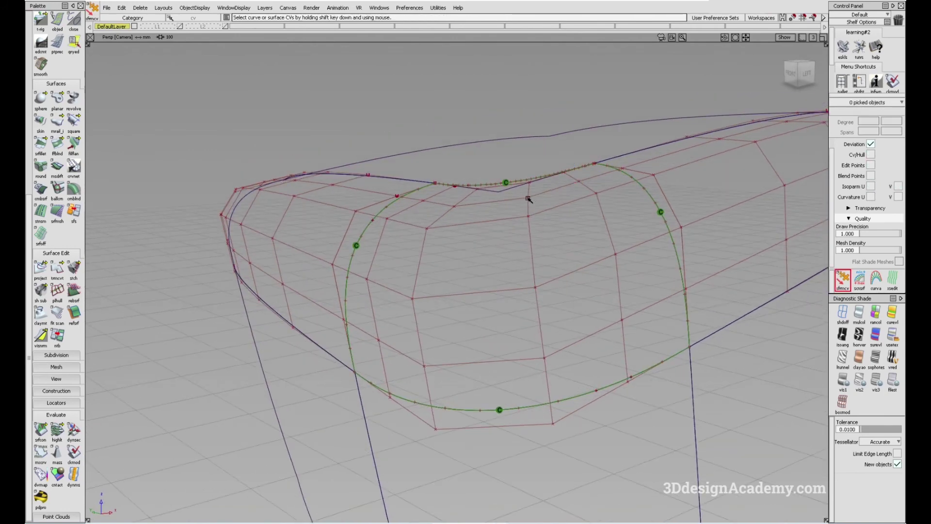
pyautogui.click(528, 198)
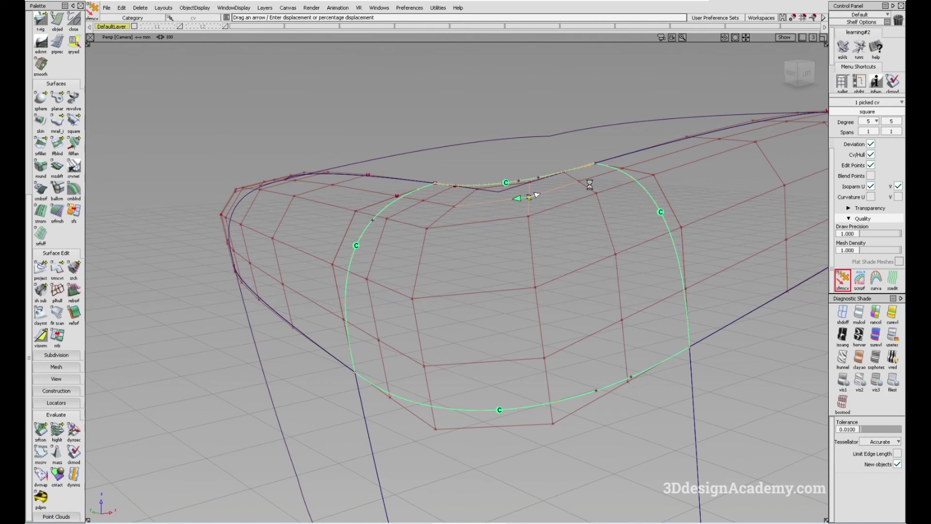
pyautogui.keyDown('alt'); pyautogui.keyDown('shift'); pyautogui.moveTo(577, 214); pyautogui.dragTo(586, 232); pyautogui.keyUp('shift'); pyautogui.keyUp('alt')
pyautogui.keyDown('ctrl'); pyautogui.keyDown('shift'); pyautogui.moveTo(586, 233); pyautogui.dragTo(580, 361); pyautogui.keyUp('shift'); pyautogui.keyUp('ctrl')
# Display the vertical fillet's CVs and hulls and examine the CV flow between the corner patch and its three neighbouring fillets
pyautogui.click(637, 349)
pyautogui.keyDown('alt'); pyautogui.keyDown('shift'); pyautogui.moveTo(637, 349); pyautogui.dragTo(611, 326, button='right'); pyautogui.keyUp('shift'); pyautogui.keyUp('alt')
pyautogui.keyDown('alt'); pyautogui.keyDown('shift'); pyautogui.moveTo(600, 303); pyautogui.dragTo(542, 292); pyautogui.keyUp('shift'); pyautogui.keyUp('alt')
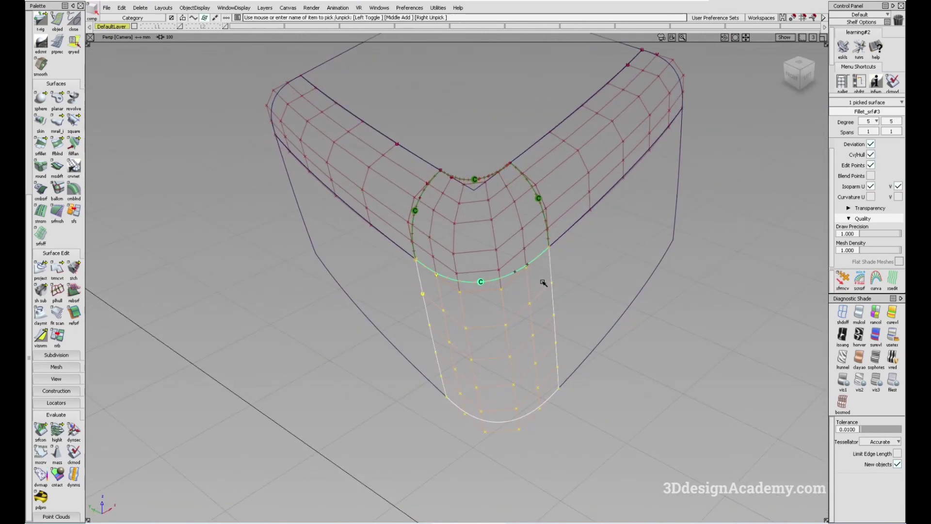
pyautogui.click(410, 346)
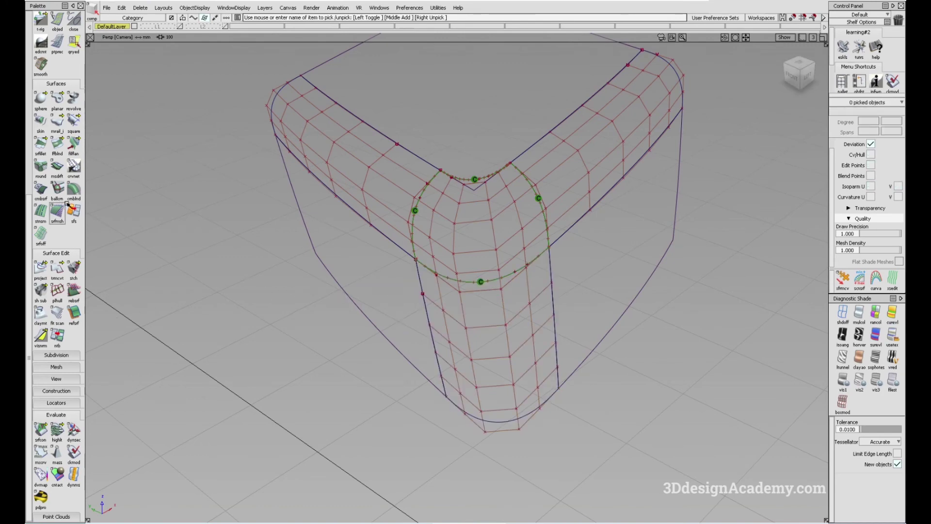
pyautogui.keyDown('alt'); pyautogui.keyDown('shift'); pyautogui.moveTo(475, 316); pyautogui.dragTo(477, 286); pyautogui.keyUp('shift'); pyautogui.keyUp('alt')
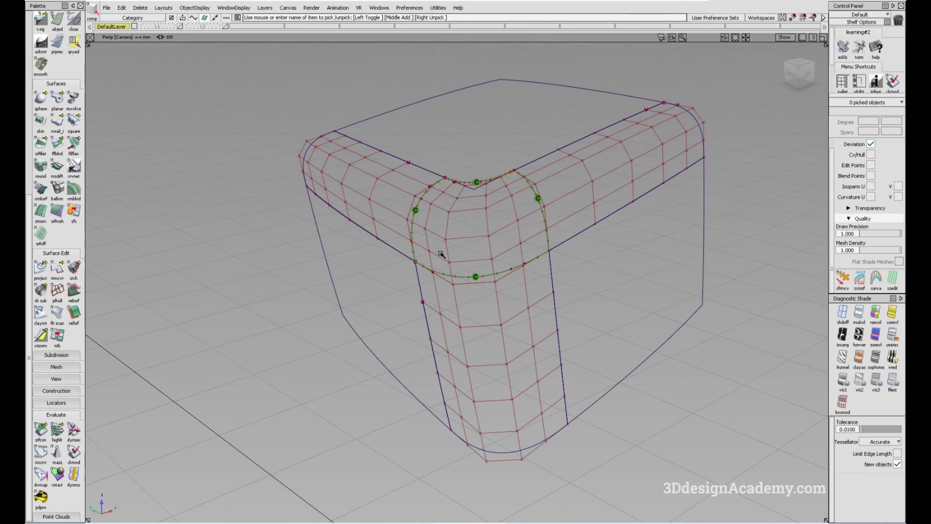
pyautogui.hotkey('shift', 'alt')
pyautogui.keyDown('alt'); pyautogui.keyDown('shift'); pyautogui.moveTo(449, 220); pyautogui.dragTo(422, 221); pyautogui.keyUp('shift'); pyautogui.keyUp('alt')
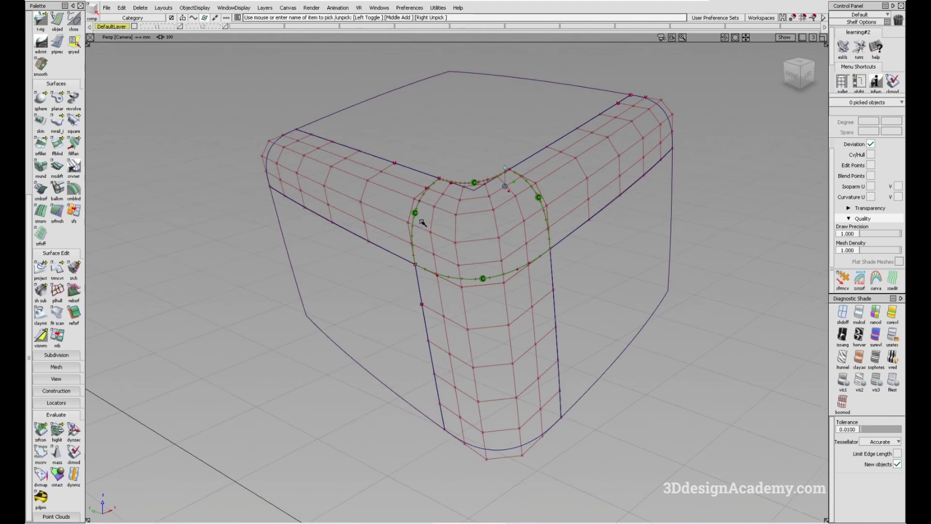
pyautogui.keyDown('alt'); pyautogui.keyDown('shift'); pyautogui.moveTo(421, 225); pyautogui.dragTo(420, 229); pyautogui.keyUp('shift'); pyautogui.keyUp('alt')
# Pick the three fillet surfaces and the corner patch, hide their CVs and hulls, and deselect everything
pyautogui.moveTo(461, 203); pyautogui.dragTo(422, 230)
pyautogui.click(519, 274)
pyautogui.click(561, 191)
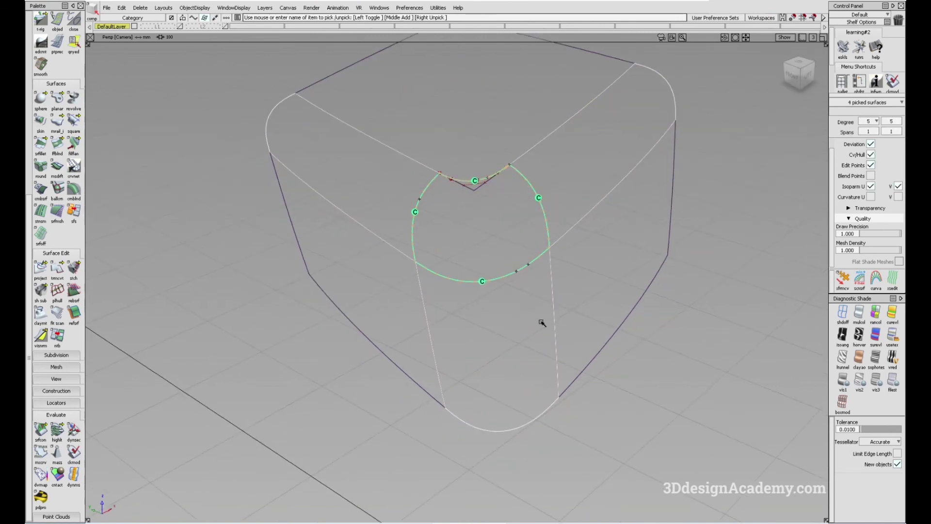
pyautogui.keyDown('ctrl'); pyautogui.keyDown('shift'); pyautogui.moveTo(542, 322); pyautogui.dragTo(485, 235); pyautogui.keyUp('shift'); pyautogui.keyUp('ctrl')
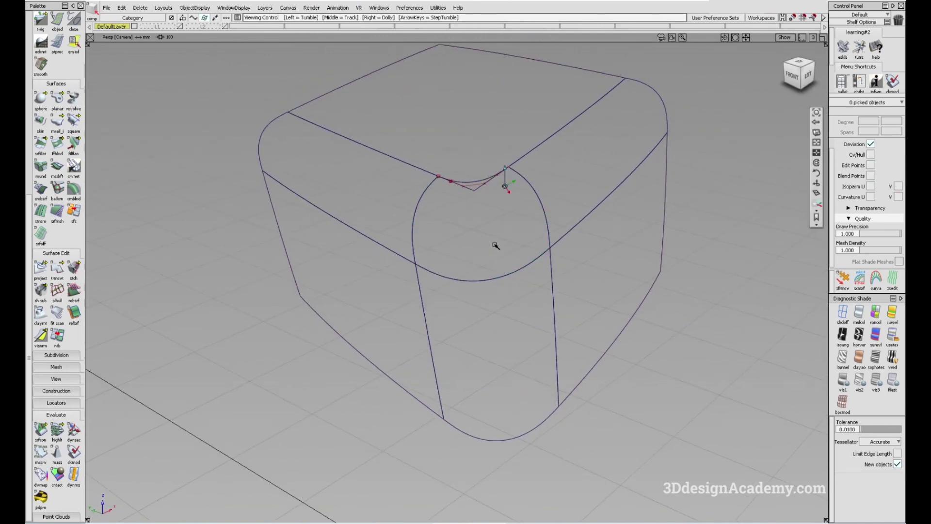
# Delete the leftover blend curve along the corner patch's top edge
pyautogui.keyDown('alt'); pyautogui.keyDown('shift'); pyautogui.moveTo(495, 245); pyautogui.dragTo(467, 271, button='middle'); pyautogui.keyUp('shift'); pyautogui.keyUp('alt')
pyautogui.moveTo(466, 271)
pyautogui.keyDown('alt'); pyautogui.keyDown('shift'); pyautogui.mouseDown()
pyautogui.moveTo(464, 257)
pyautogui.moveTo(459, 272)
pyautogui.mouseUp(); pyautogui.keyUp('shift'); pyautogui.keyUp('alt')
pyautogui.keyDown('ctrl'); pyautogui.keyDown('shift'); pyautogui.moveTo(380, 221); pyautogui.dragTo(507, 262); pyautogui.keyUp('shift'); pyautogui.keyUp('ctrl')
pyautogui.keyDown('alt'); pyautogui.keyDown('shift'); pyautogui.moveTo(491, 253); pyautogui.dragTo(432, 214); pyautogui.keyUp('shift'); pyautogui.keyUp('alt')
pyautogui.click(432, 216)
pyautogui.press('Delete')
pyautogui.press('Return')
# Shade the model's surfaces with Multi Color diagnostic shading
pyautogui.keyDown('alt'); pyautogui.keyDown('shift'); pyautogui.moveTo(493, 257); pyautogui.dragTo(499, 333); pyautogui.keyUp('shift'); pyautogui.keyUp('alt')
pyautogui.click(74, 268)
pyautogui.click(74, 268)
pyautogui.click(474, 131)
pyautogui.keyDown('ctrl'); pyautogui.keyDown('shift'); pyautogui.moveTo(461, 301); pyautogui.dragTo(463, 251); pyautogui.keyUp('shift'); pyautogui.keyUp('ctrl')
pyautogui.keyDown('ctrl'); pyautogui.keyDown('shift'); pyautogui.moveTo(557, 321); pyautogui.dragTo(543, 277); pyautogui.keyUp('shift'); pyautogui.keyUp('ctrl')
pyautogui.click(859, 314)
# Untrim the box's top surface so it extends over the fillets and the corner patch
pyautogui.keyDown('alt'); pyautogui.keyDown('shift'); pyautogui.moveTo(490, 304); pyautogui.dragTo(496, 167); pyautogui.keyUp('shift'); pyautogui.keyUp('alt')
pyautogui.click(420, 223)
pyautogui.moveTo(57, 268); pyautogui.dragTo(96, 272)
pyautogui.keyDown('ctrl'); pyautogui.keyDown('shift'); pyautogui.moveTo(445, 340); pyautogui.dragTo(440, 217); pyautogui.keyUp('shift'); pyautogui.keyUp('ctrl')
pyautogui.keyDown('alt'); pyautogui.keyDown('shift'); pyautogui.moveTo(418, 272); pyautogui.dragTo(456, 263, button='right'); pyautogui.keyUp('shift'); pyautogui.keyUp('alt')
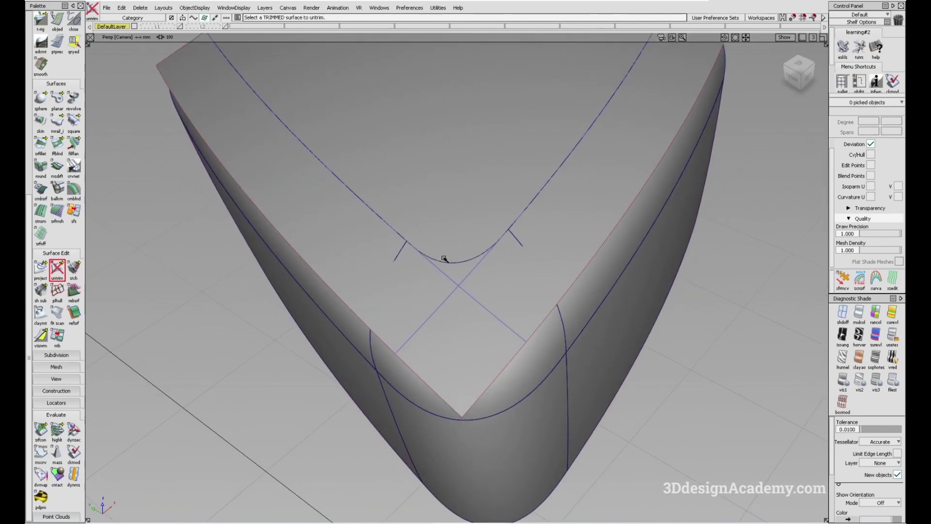
# Pick the old curves-on-surface on the untrimmed top surface and delete them
pyautogui.keyDown('ctrl'); pyautogui.keyDown('shift'); pyautogui.moveTo(530, 349); pyautogui.dragTo(581, 311); pyautogui.keyUp('shift'); pyautogui.keyUp('ctrl')
pyautogui.moveTo(613, 334); pyautogui.dragTo(362, 195)
pyautogui.press('Delete')
pyautogui.press('Return')
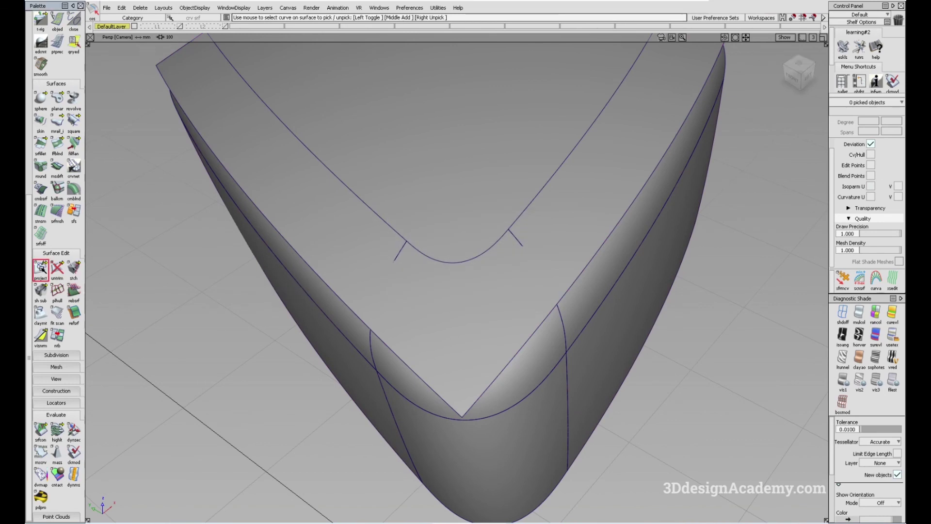
# Project the upper edges of the two fillets and the corner patch onto the top surface as curves-on-surface along the View vector
pyautogui.click(41, 268)
pyautogui.click(384, 224)
pyautogui.click(387, 223)
pyautogui.click(441, 268)
pyautogui.press('space')
# Trim the top surface along the projected curves, keeping the inner region
pyautogui.keyDown('alt'); pyautogui.keyDown('shift'); pyautogui.moveTo(414, 245); pyautogui.dragTo(441, 252, button='right'); pyautogui.keyUp('shift'); pyautogui.keyUp('alt')
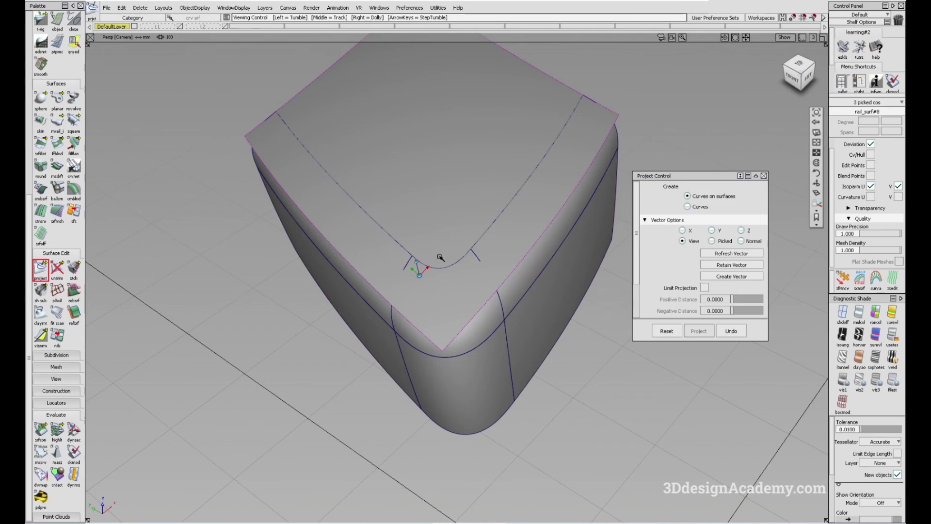
pyautogui.click(58, 270)
pyautogui.keyDown('alt'); pyautogui.keyDown('shift'); pyautogui.moveTo(401, 189); pyautogui.dragTo(555, 181); pyautogui.keyUp('shift'); pyautogui.keyUp('alt')
# Pick all seven surfaces of the model, delete their construction history, and deselect everything
pyautogui.moveTo(649, 436); pyautogui.dragTo(215, 60)
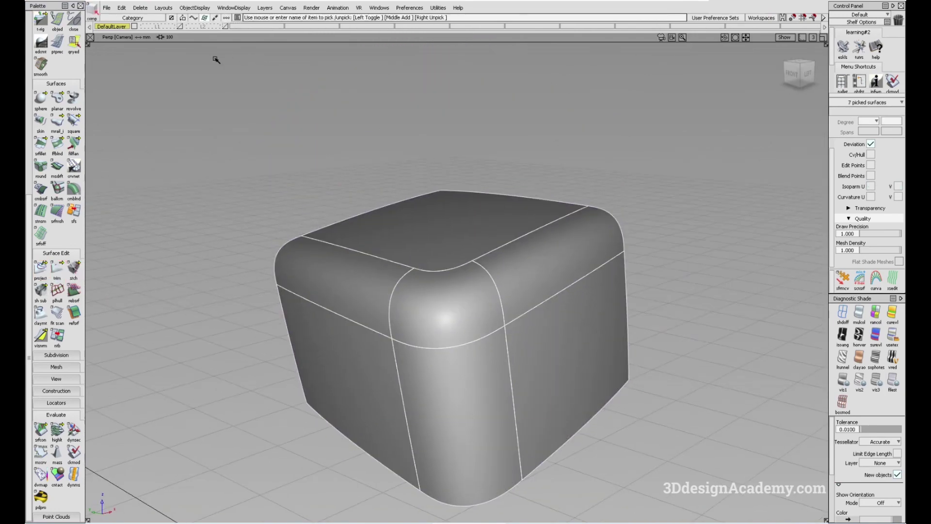
pyautogui.click(141, 8)
pyautogui.click(160, 30)
pyautogui.keyDown('ctrl'); pyautogui.keyDown('shift'); pyautogui.moveTo(480, 350); pyautogui.dragTo(481, 409); pyautogui.keyUp('shift'); pyautogui.keyUp('ctrl')
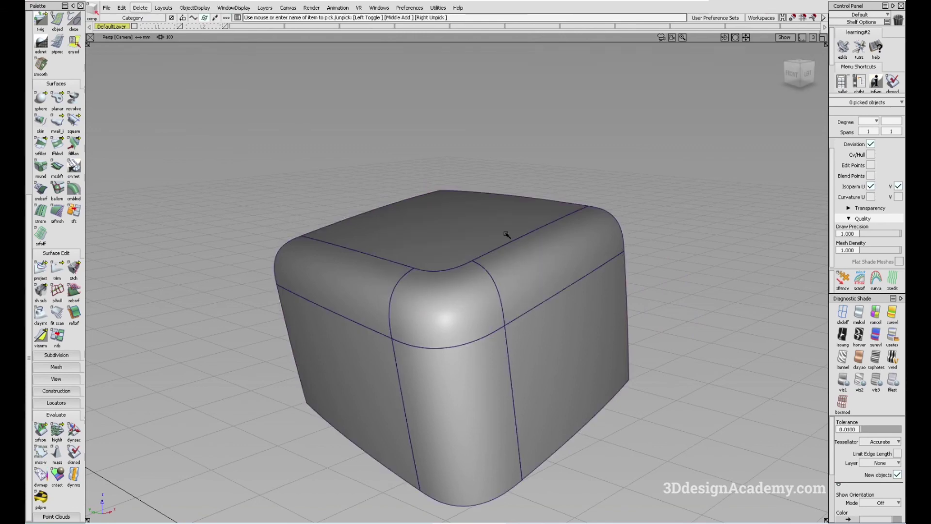
# Hide the surface edge lines, examine the corner's highlights with diagnostic shading from several angles, and return to Multi Color shading
pyautogui.click(390, 276)
pyautogui.keyDown('alt'); pyautogui.keyDown('shift'); pyautogui.moveTo(390, 276); pyautogui.dragTo(441, 312); pyautogui.keyUp('shift'); pyautogui.keyUp('alt')
pyautogui.click(619, 409)
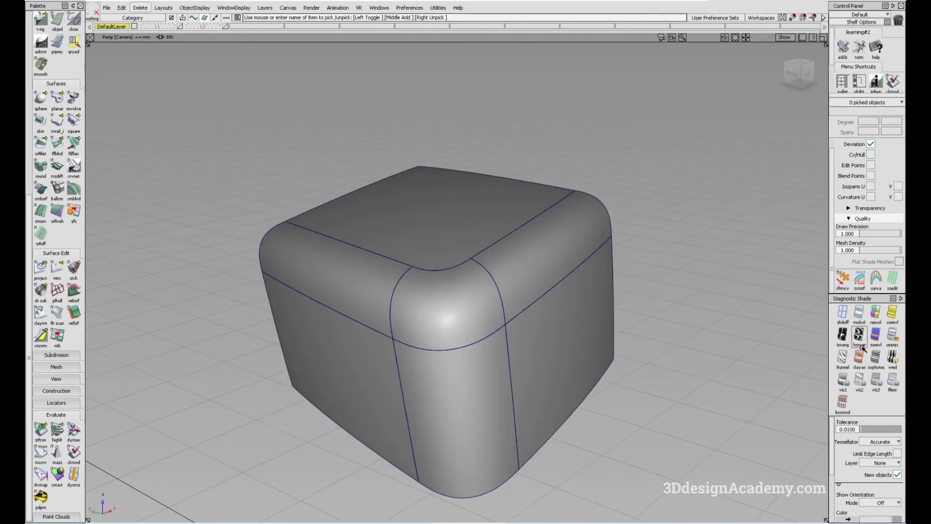
pyautogui.click(890, 335)
pyautogui.hotkey('ctrl', 'm')
pyautogui.moveTo(525, 382)
pyautogui.keyDown('alt'); pyautogui.keyDown('shift'); pyautogui.mouseDown()
pyautogui.moveTo(511, 349)
pyautogui.moveTo(535, 302)
pyautogui.moveTo(503, 316)
pyautogui.moveTo(474, 353)
pyautogui.moveTo(439, 317)
pyautogui.moveTo(501, 380)
pyautogui.moveTo(453, 326)
pyautogui.moveTo(428, 358)
pyautogui.moveTo(288, 337)
pyautogui.moveTo(368, 248)
pyautogui.moveTo(631, 195)
pyautogui.moveTo(776, 323)
pyautogui.mouseUp(); pyautogui.keyUp('shift'); pyautogui.keyUp('alt')
pyautogui.click(859, 312)
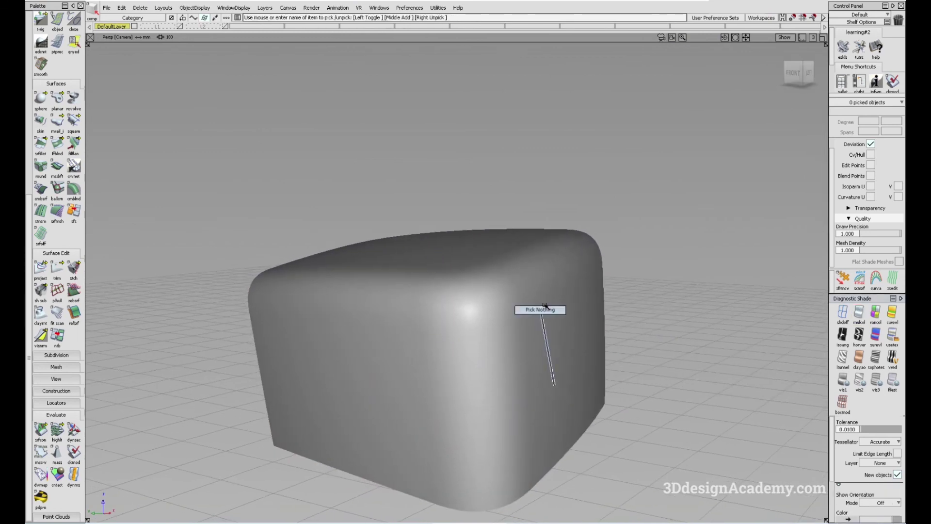